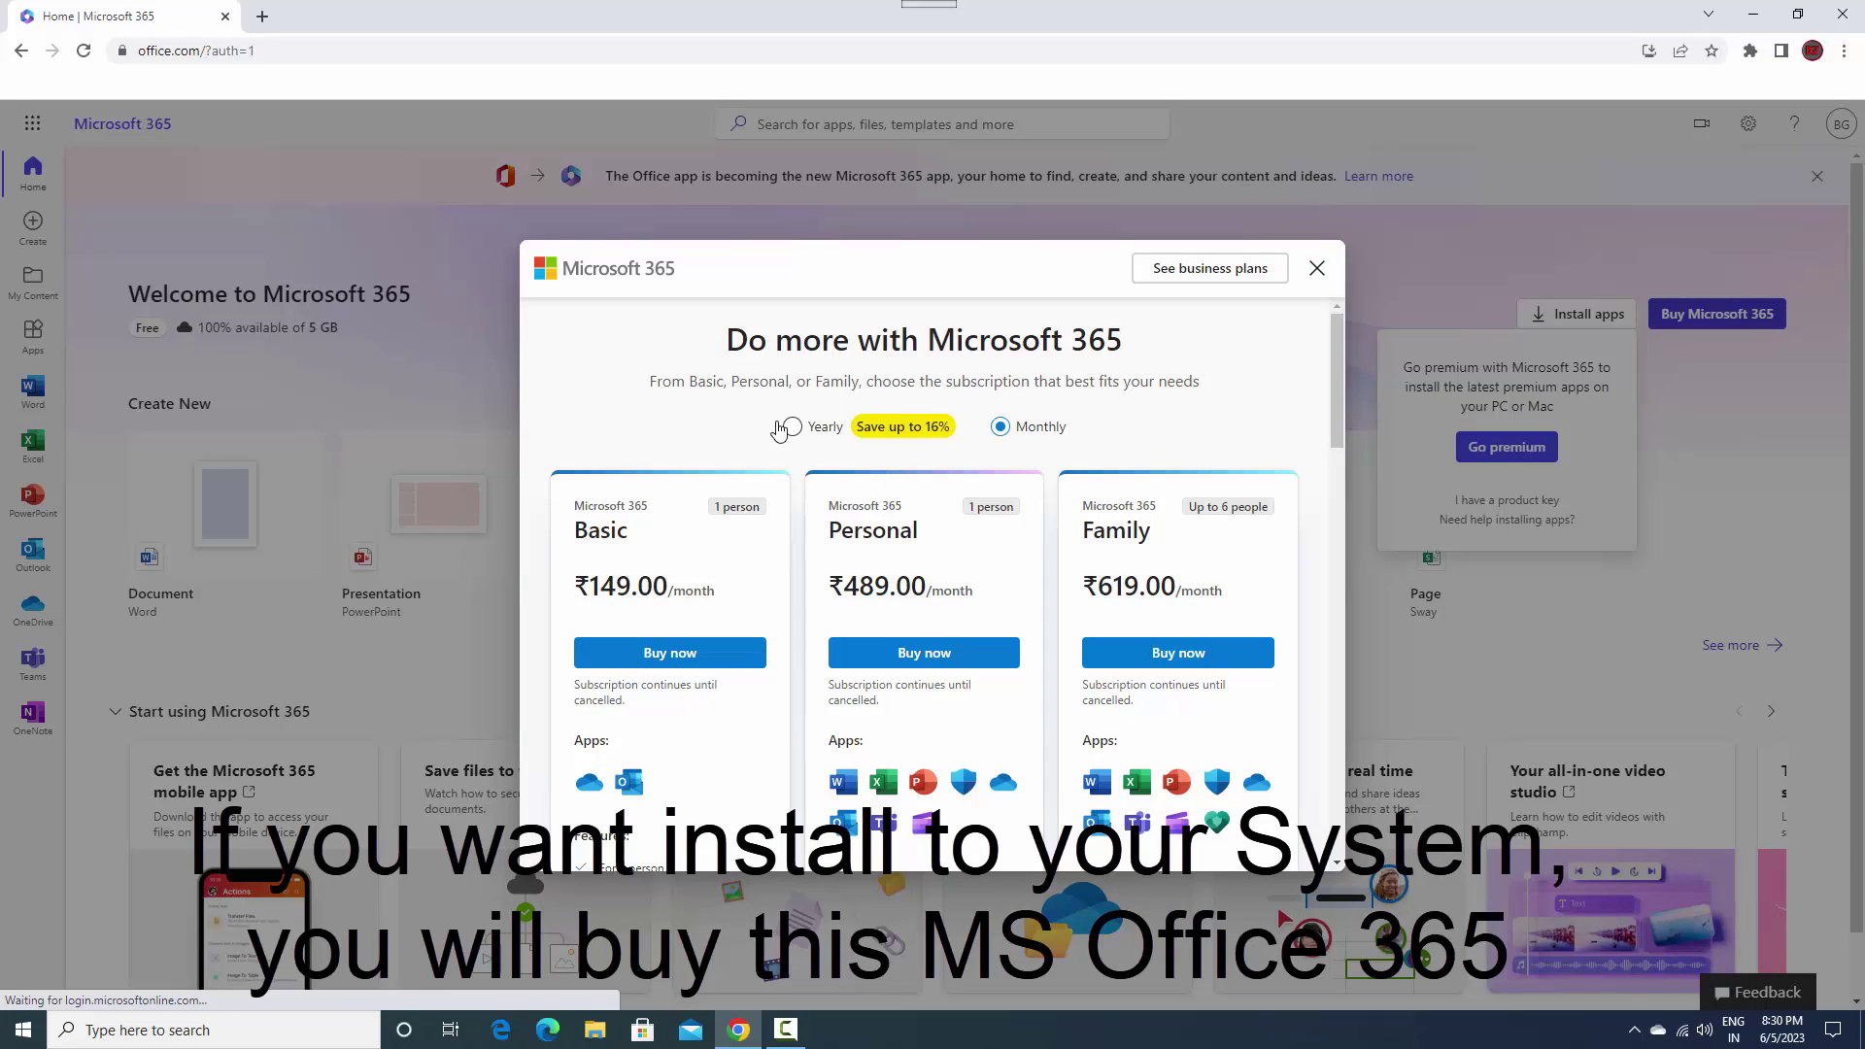
- Look over the Basic, Personal and Family plans in the Microsoft 365 subscription offer and close it
{"action": "left_click_drag", "start_coordinate": [1337, 428], "coordinate": [1326, 322]}
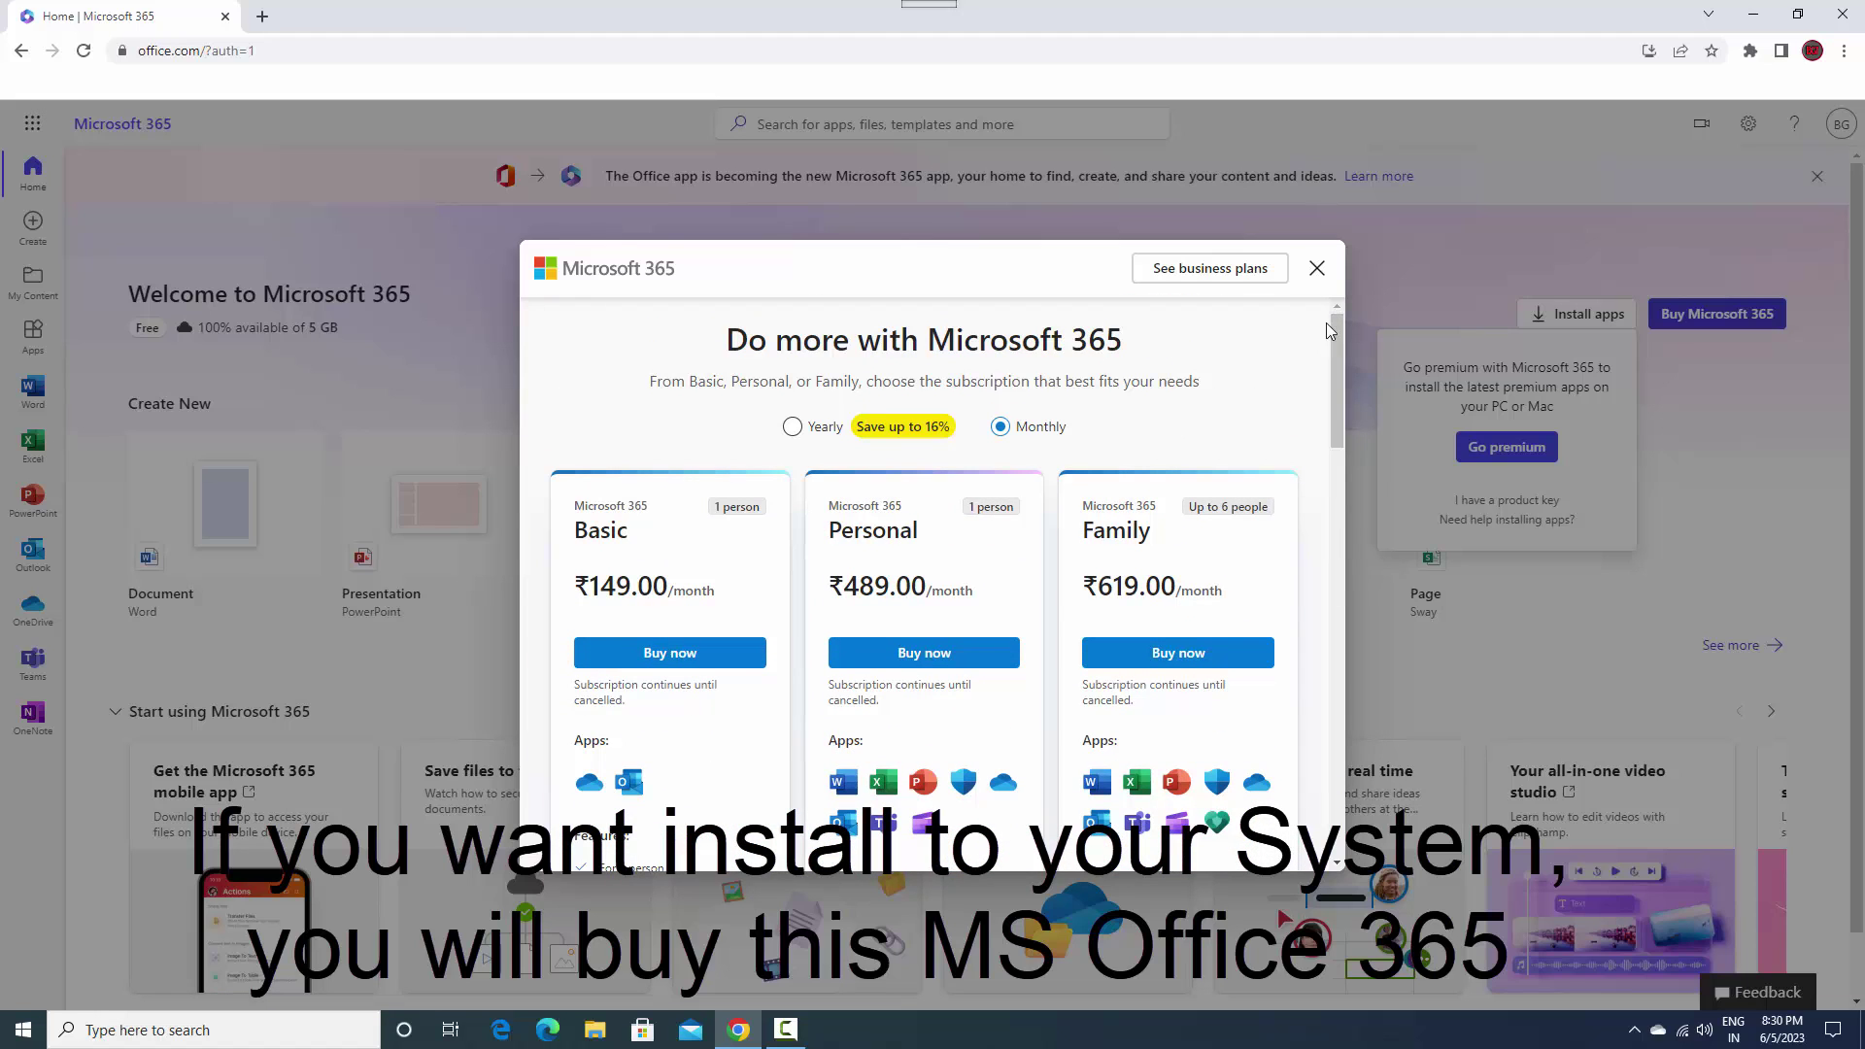
{"action": "left_click", "coordinate": [1322, 272]}
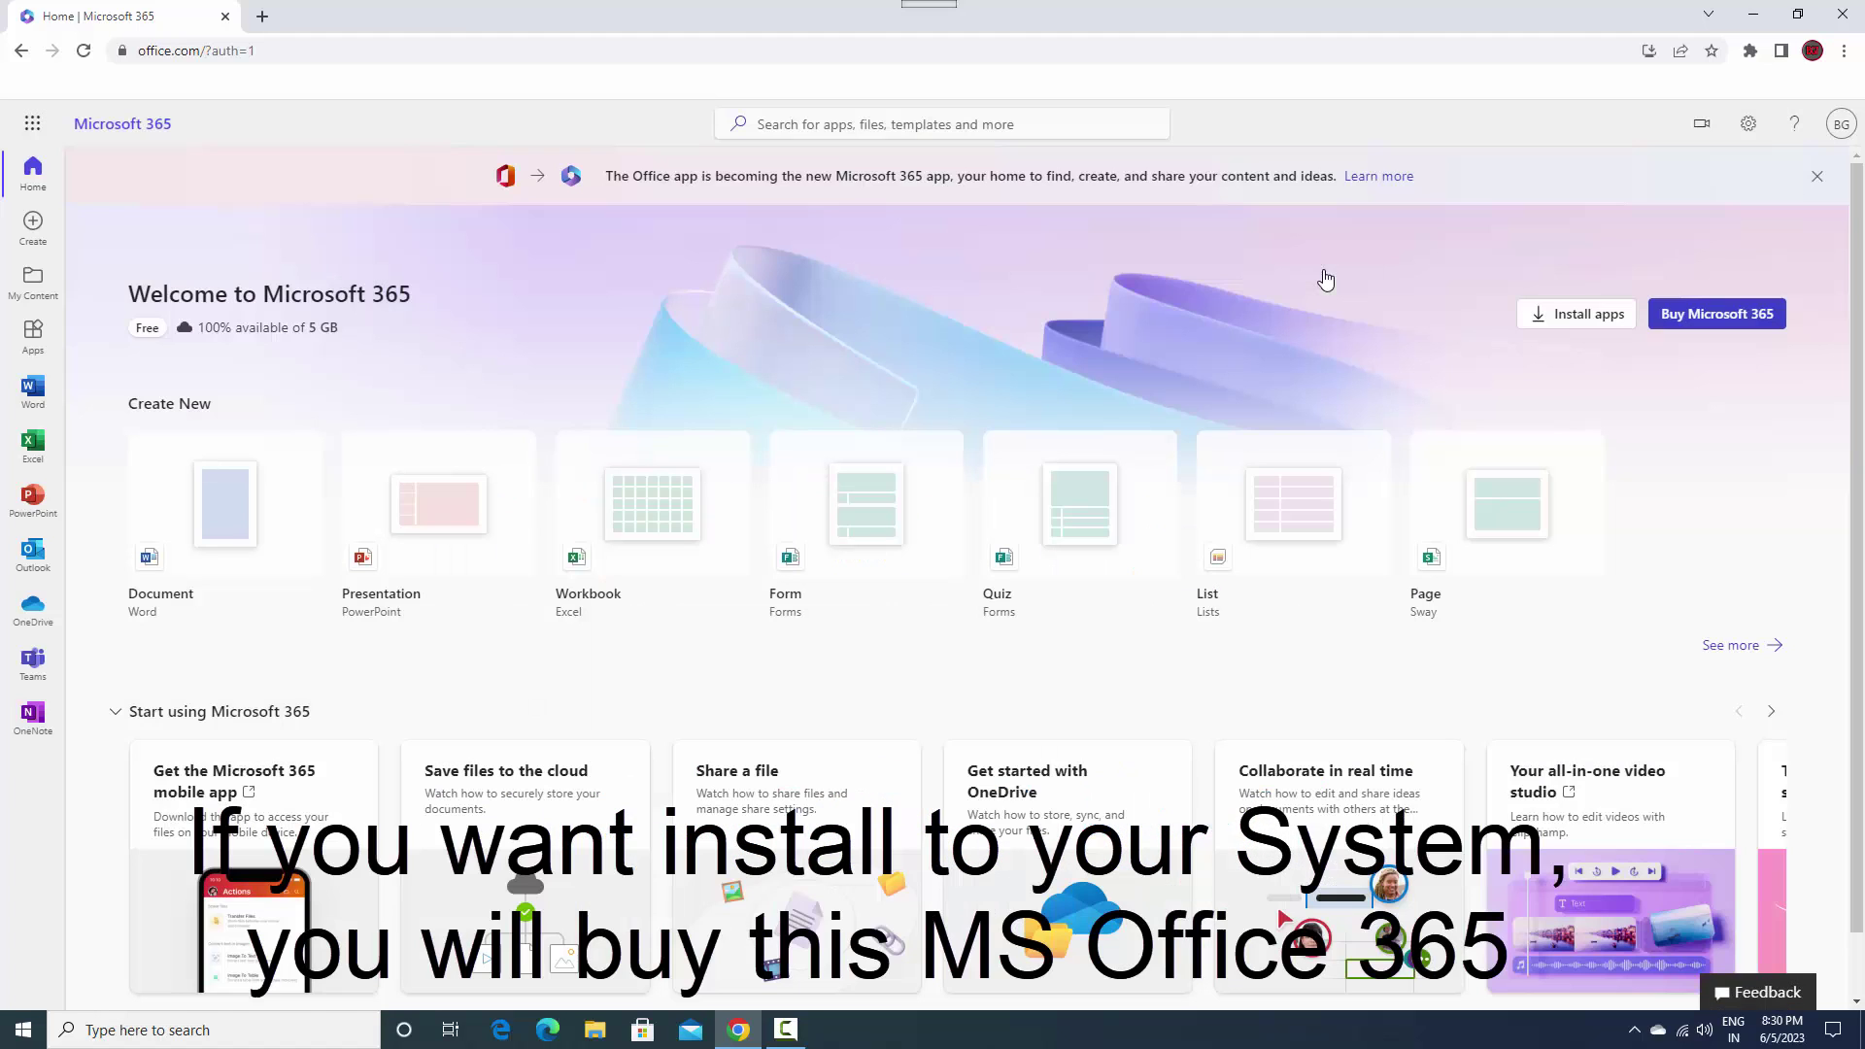
{"action": "left_click", "coordinate": [1712, 321]}
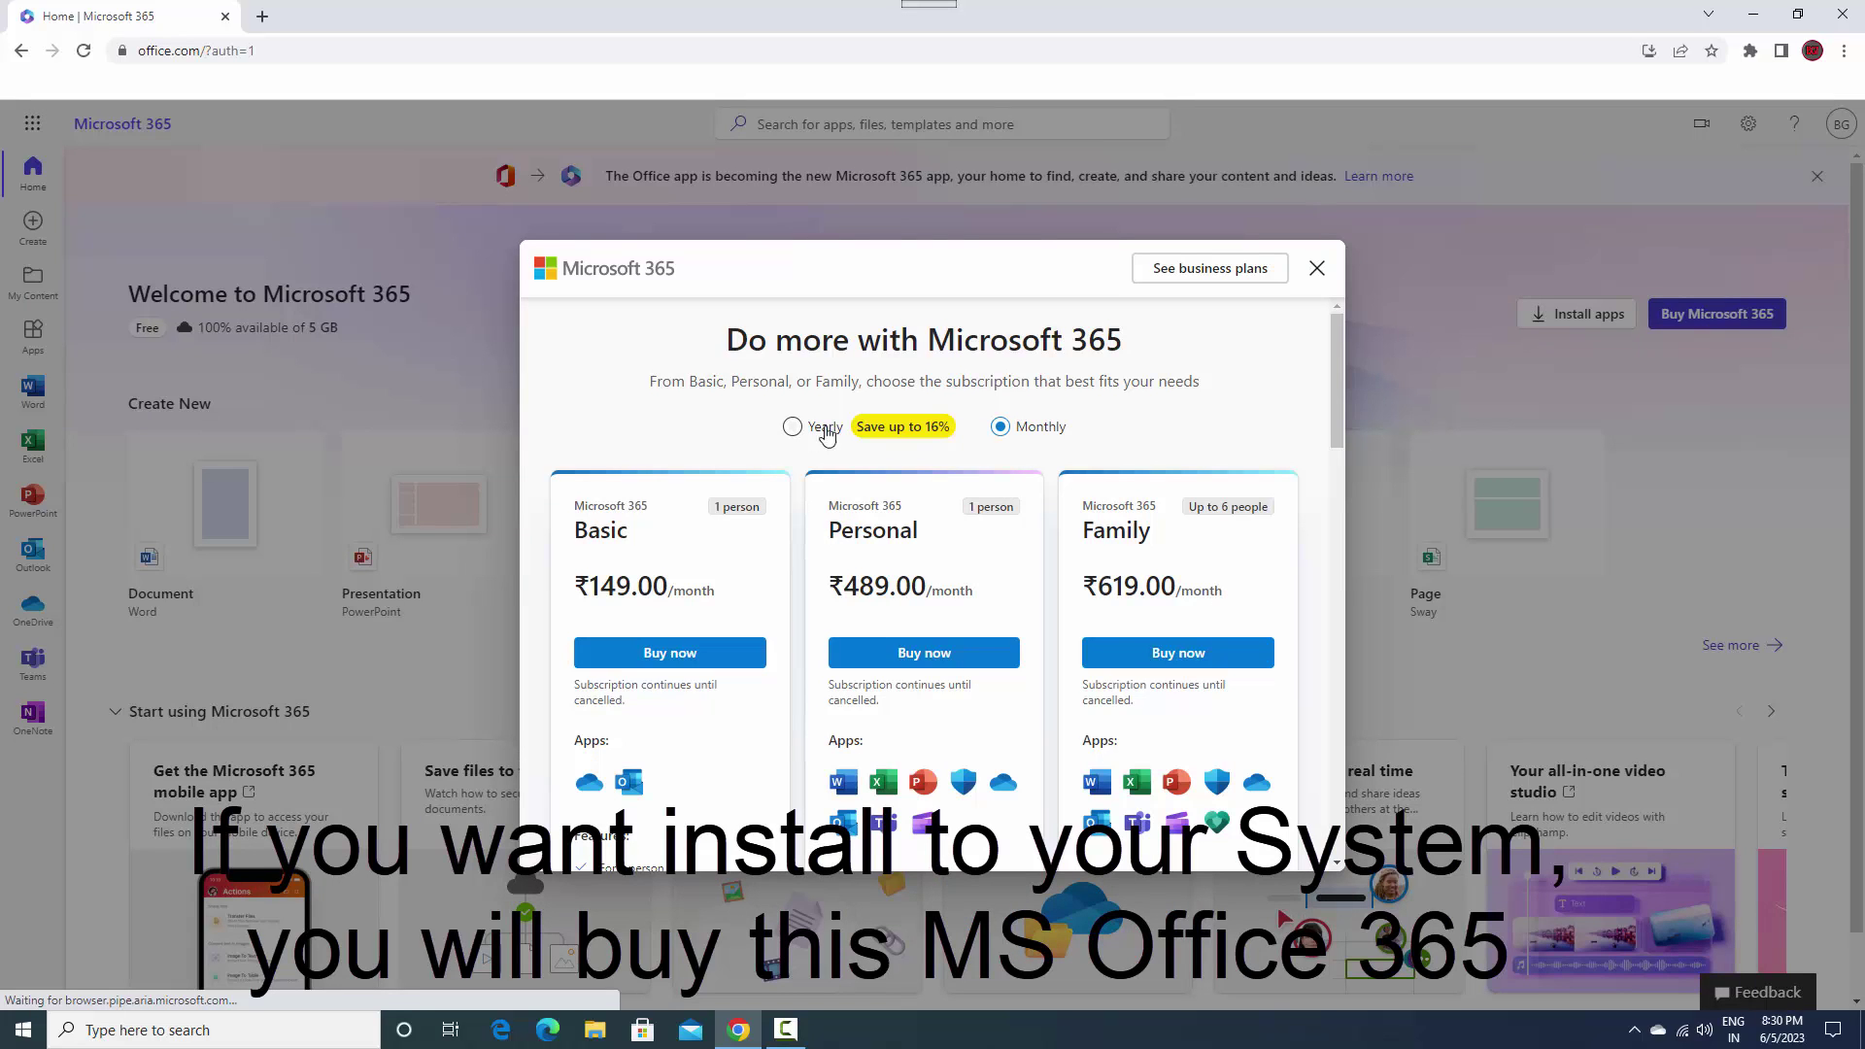
{"action": "left_click", "coordinate": [1318, 269]}
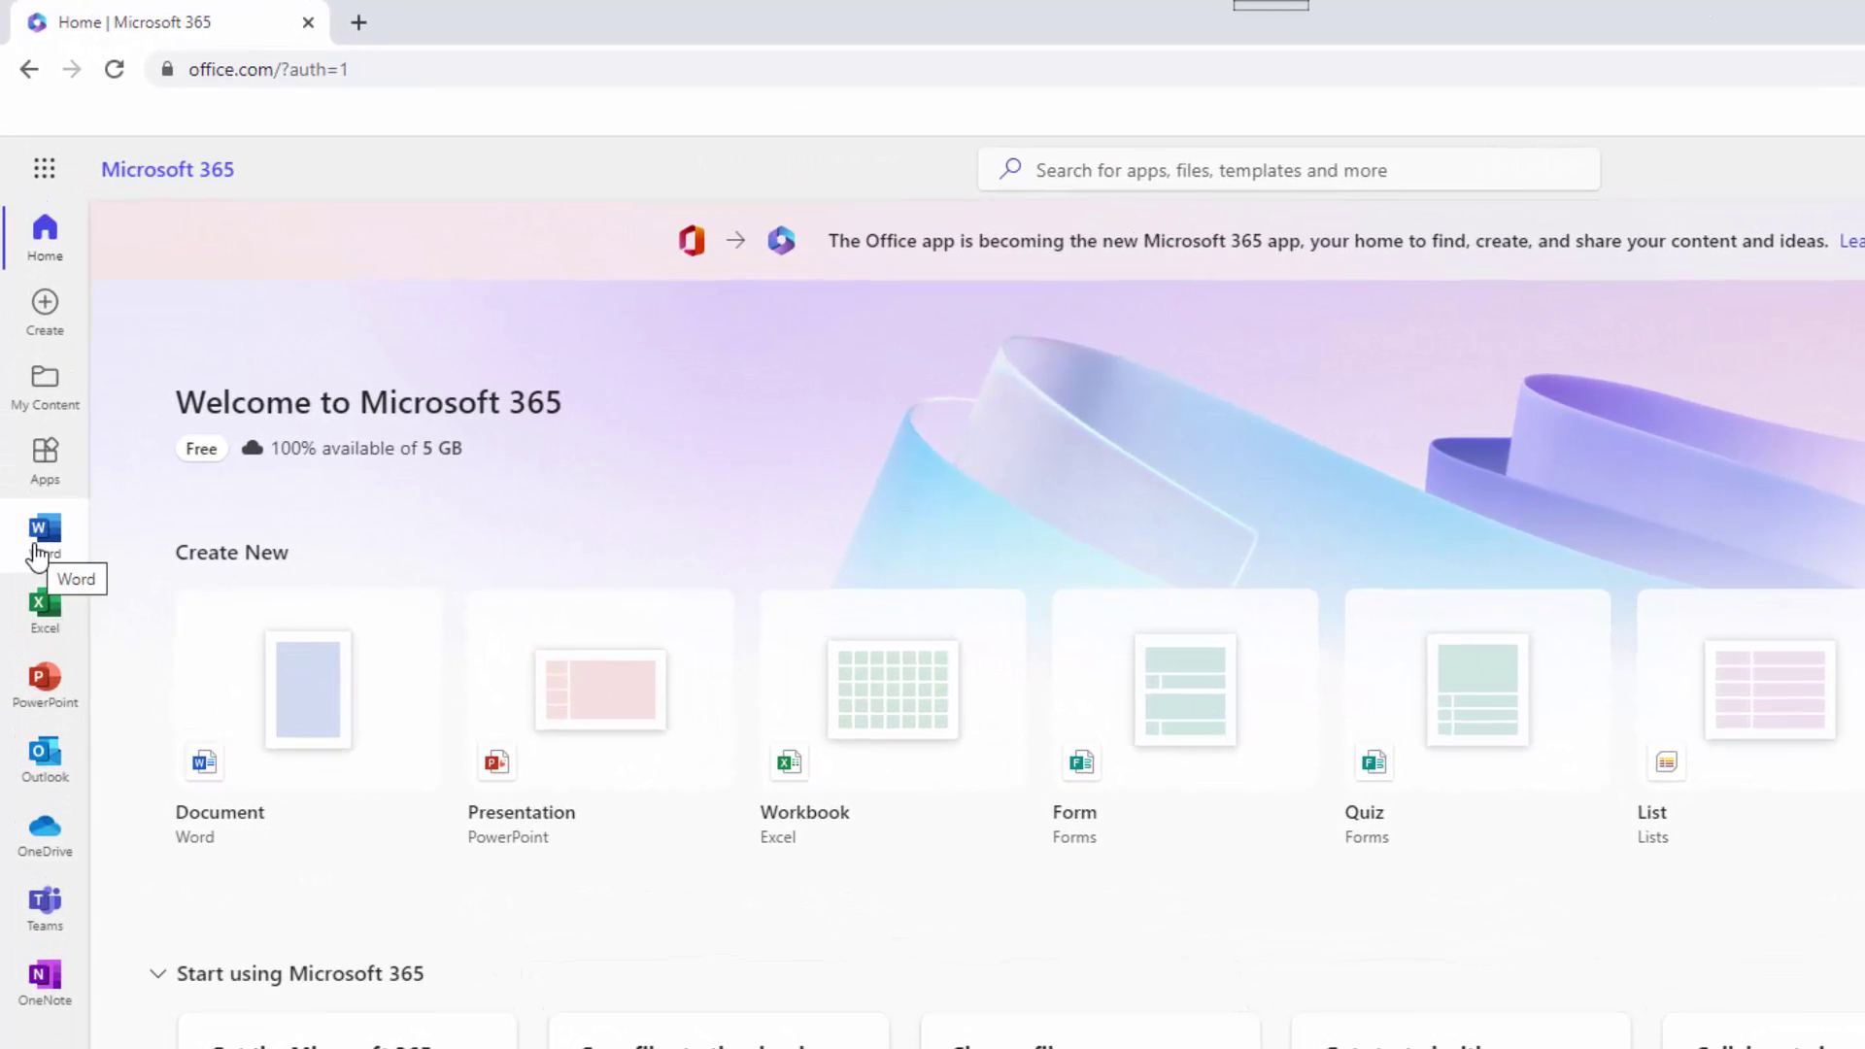
- Create a new blank Word document and write "Hello Youtubers" on its first line
{"action": "left_click", "coordinate": [27, 427]}
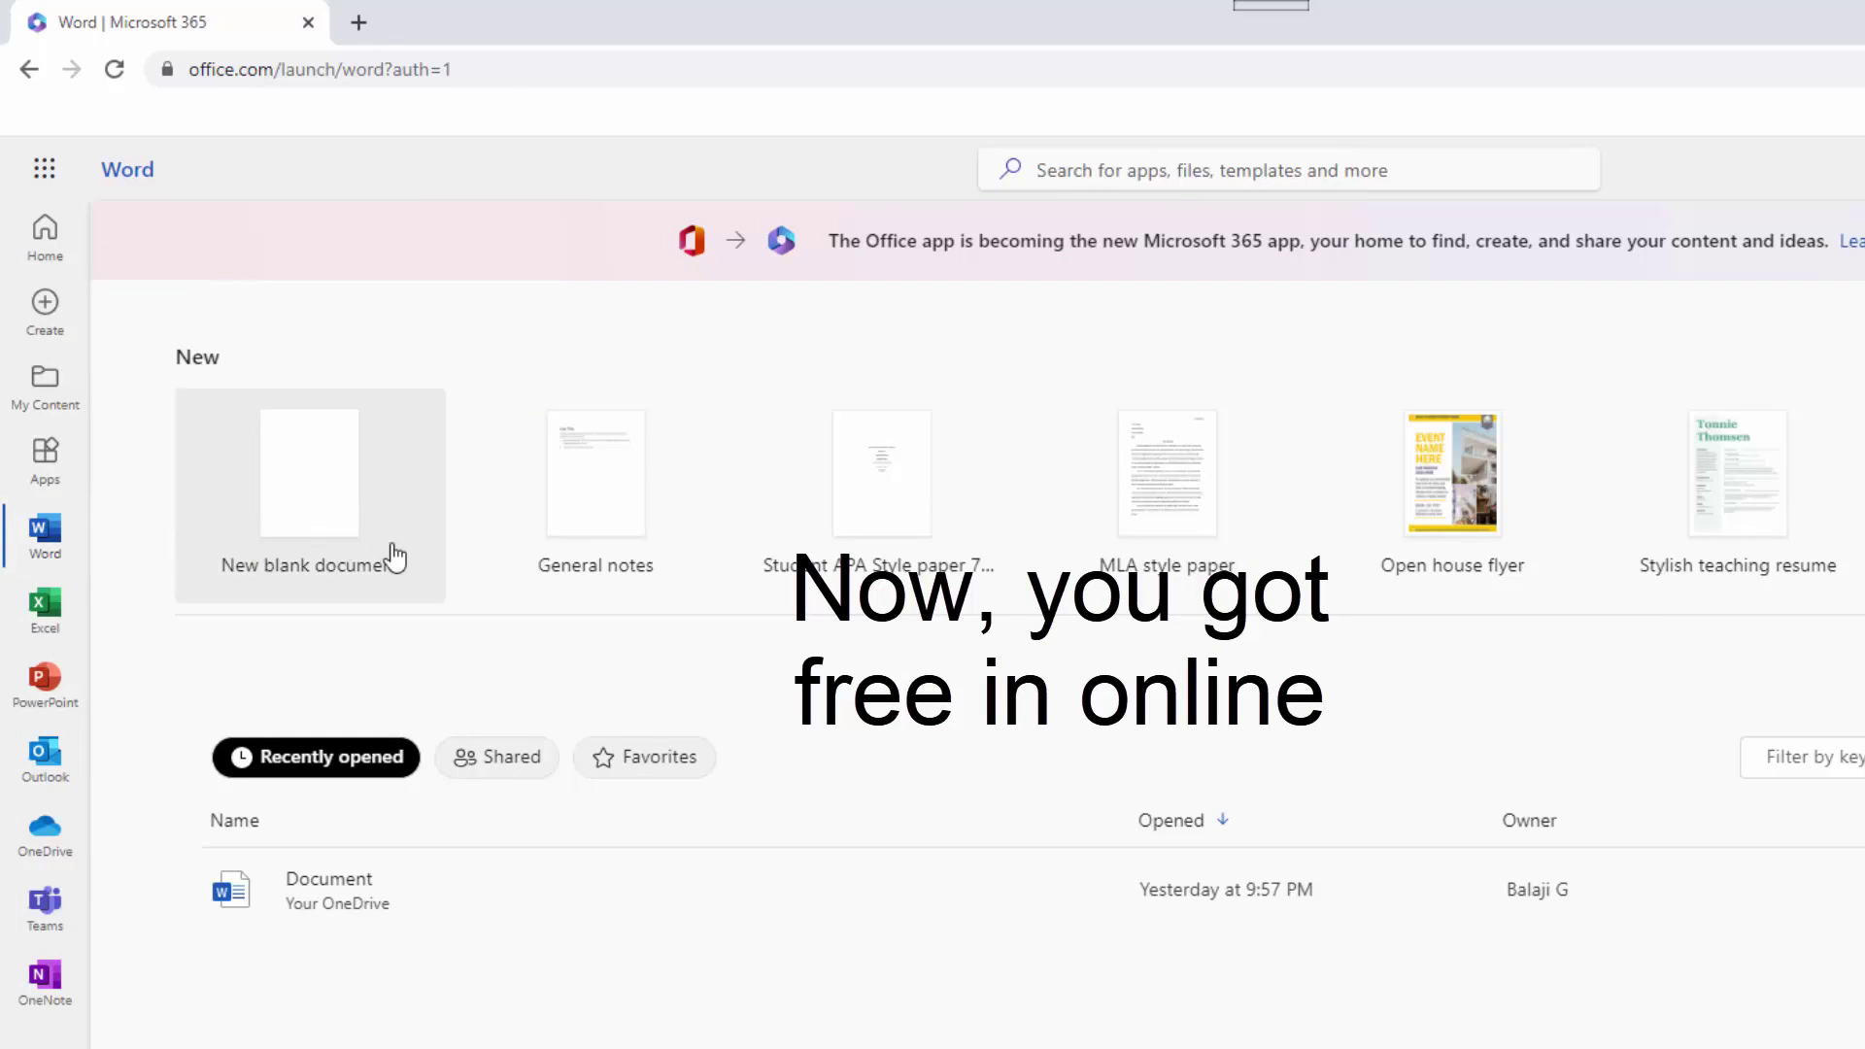
{"action": "left_click", "coordinate": [292, 554]}
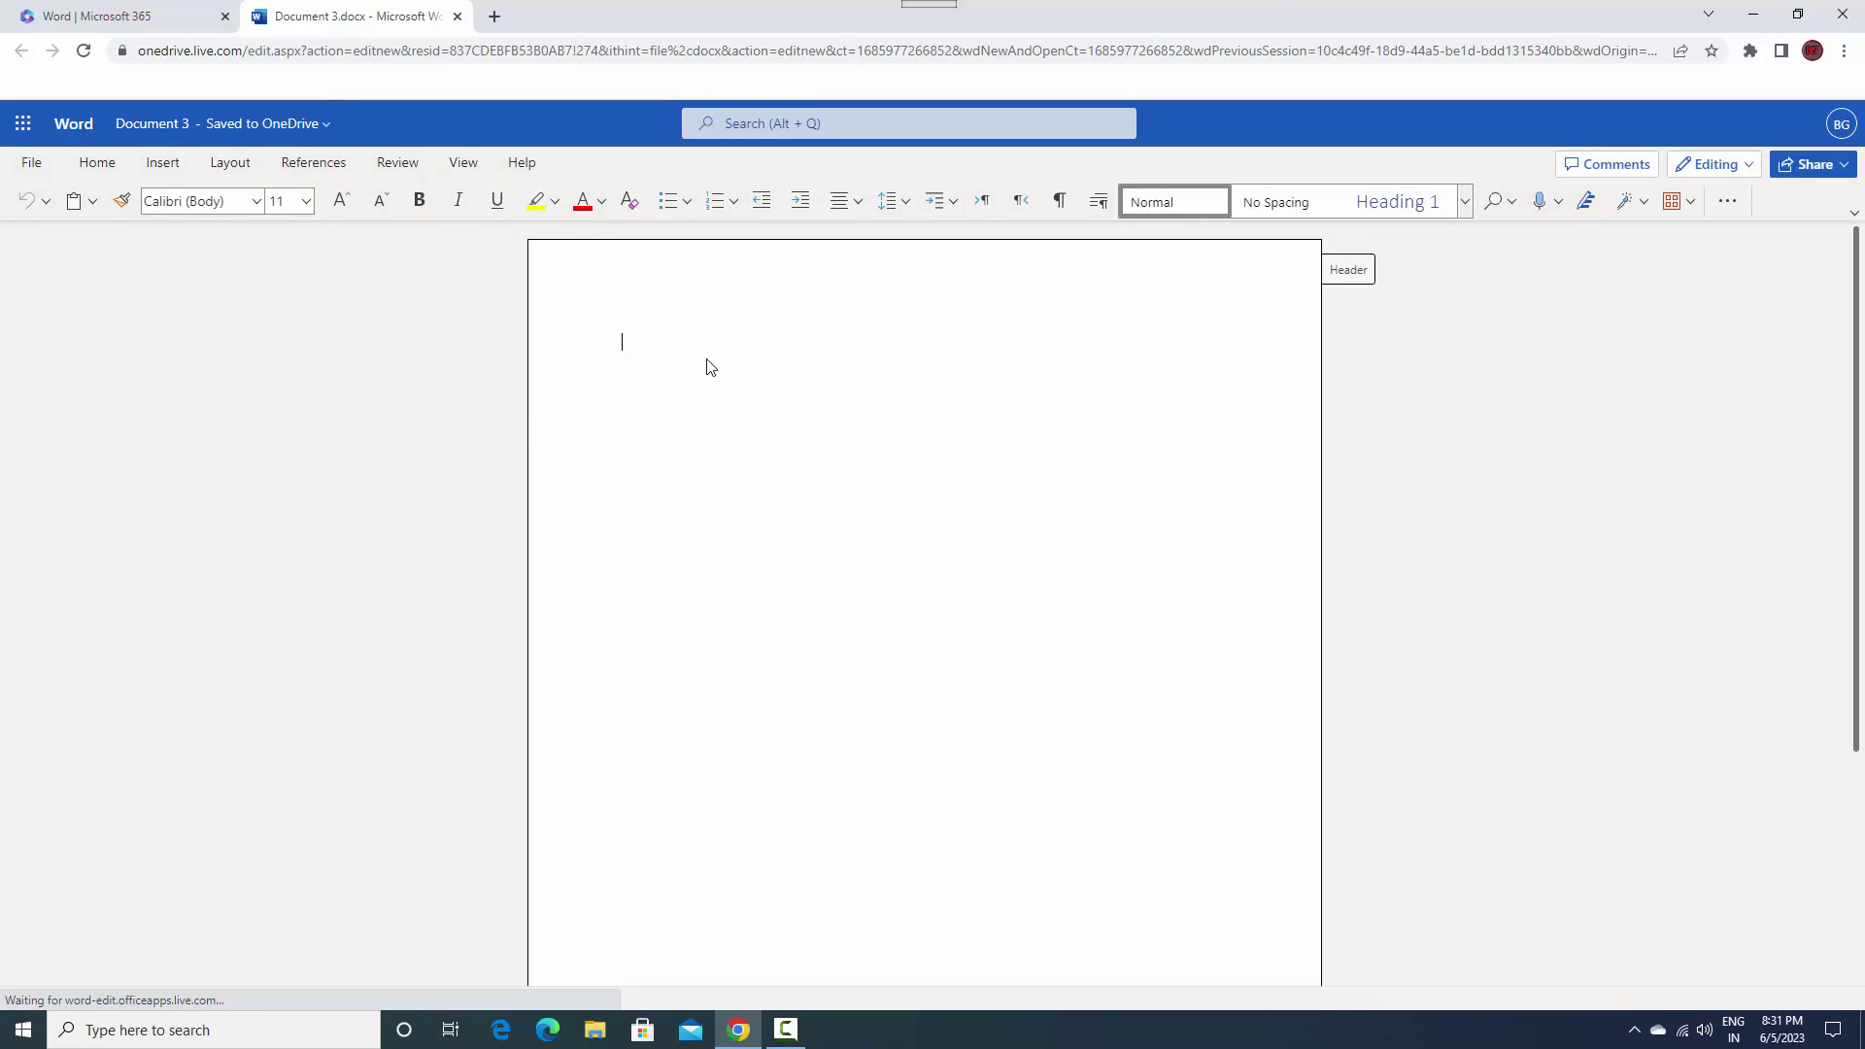
{"action": "type", "text": "Hello Youtubers"}
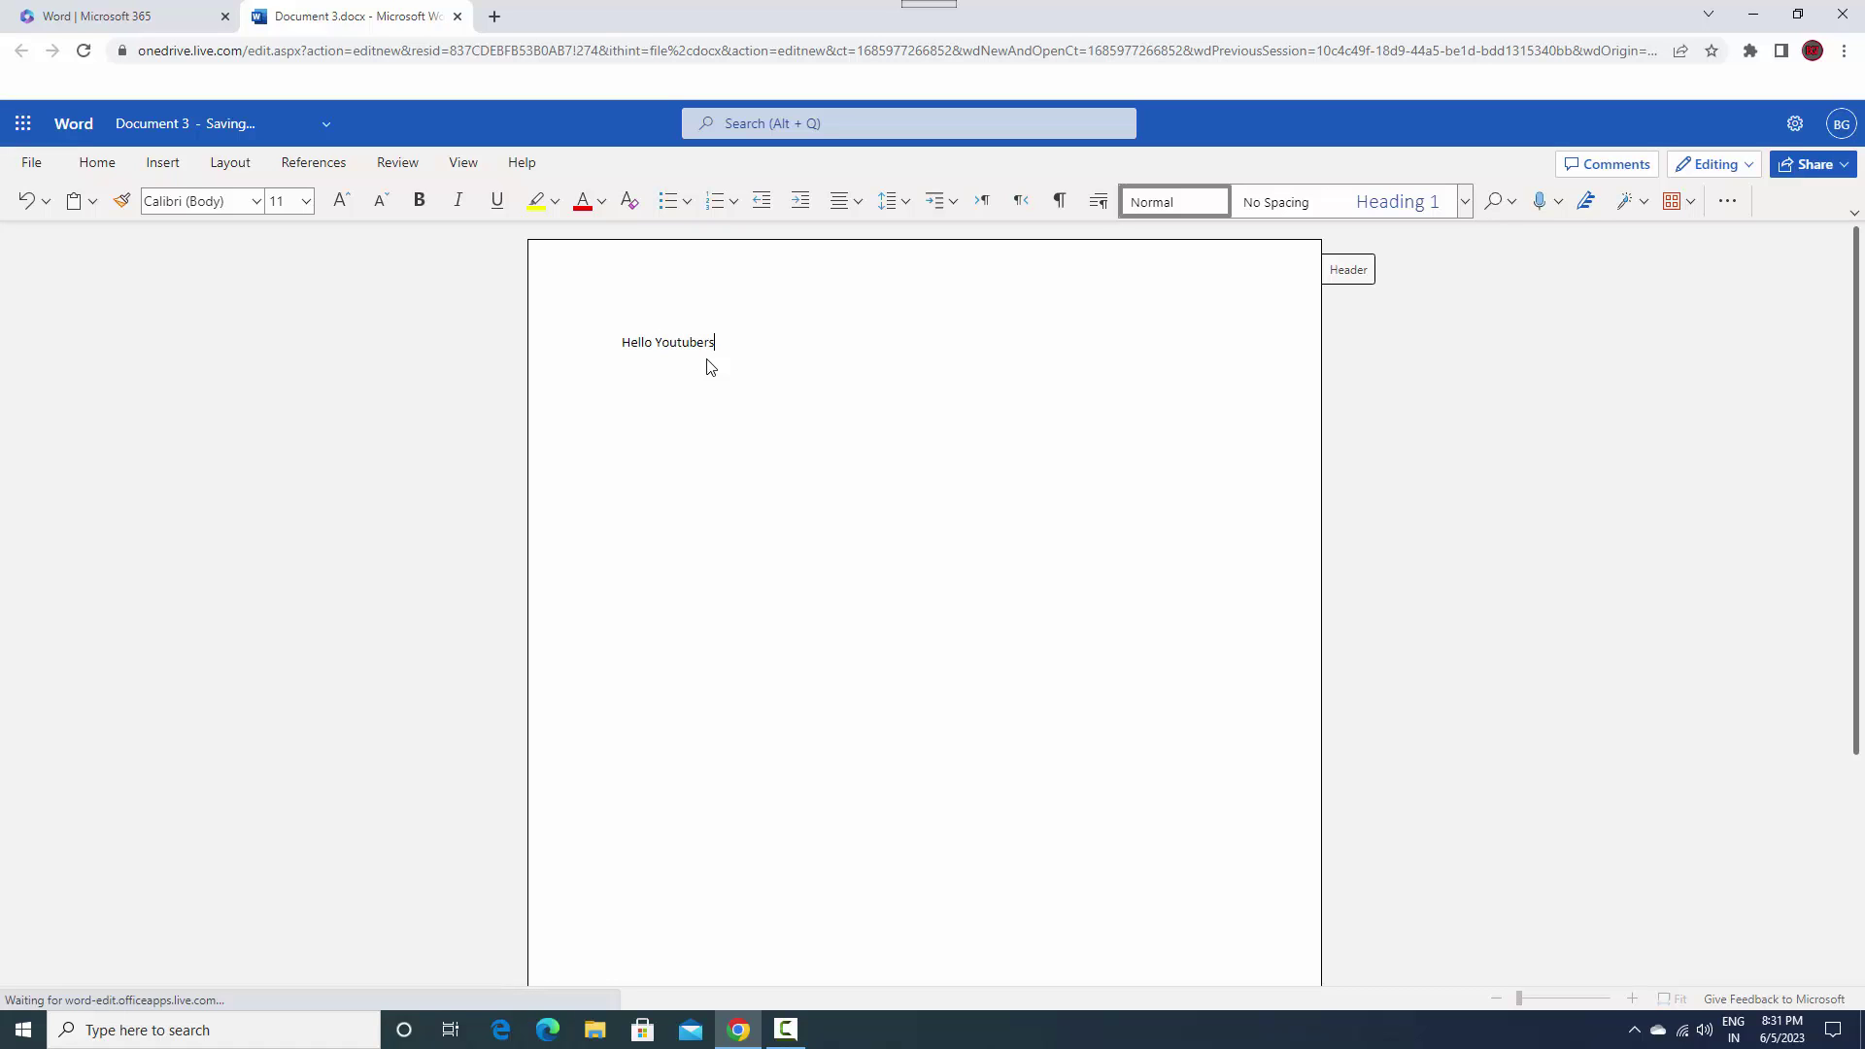
- Set the font size of the "Hello Youtubers" line to 48
{"action": "left_click", "coordinate": [549, 347]}
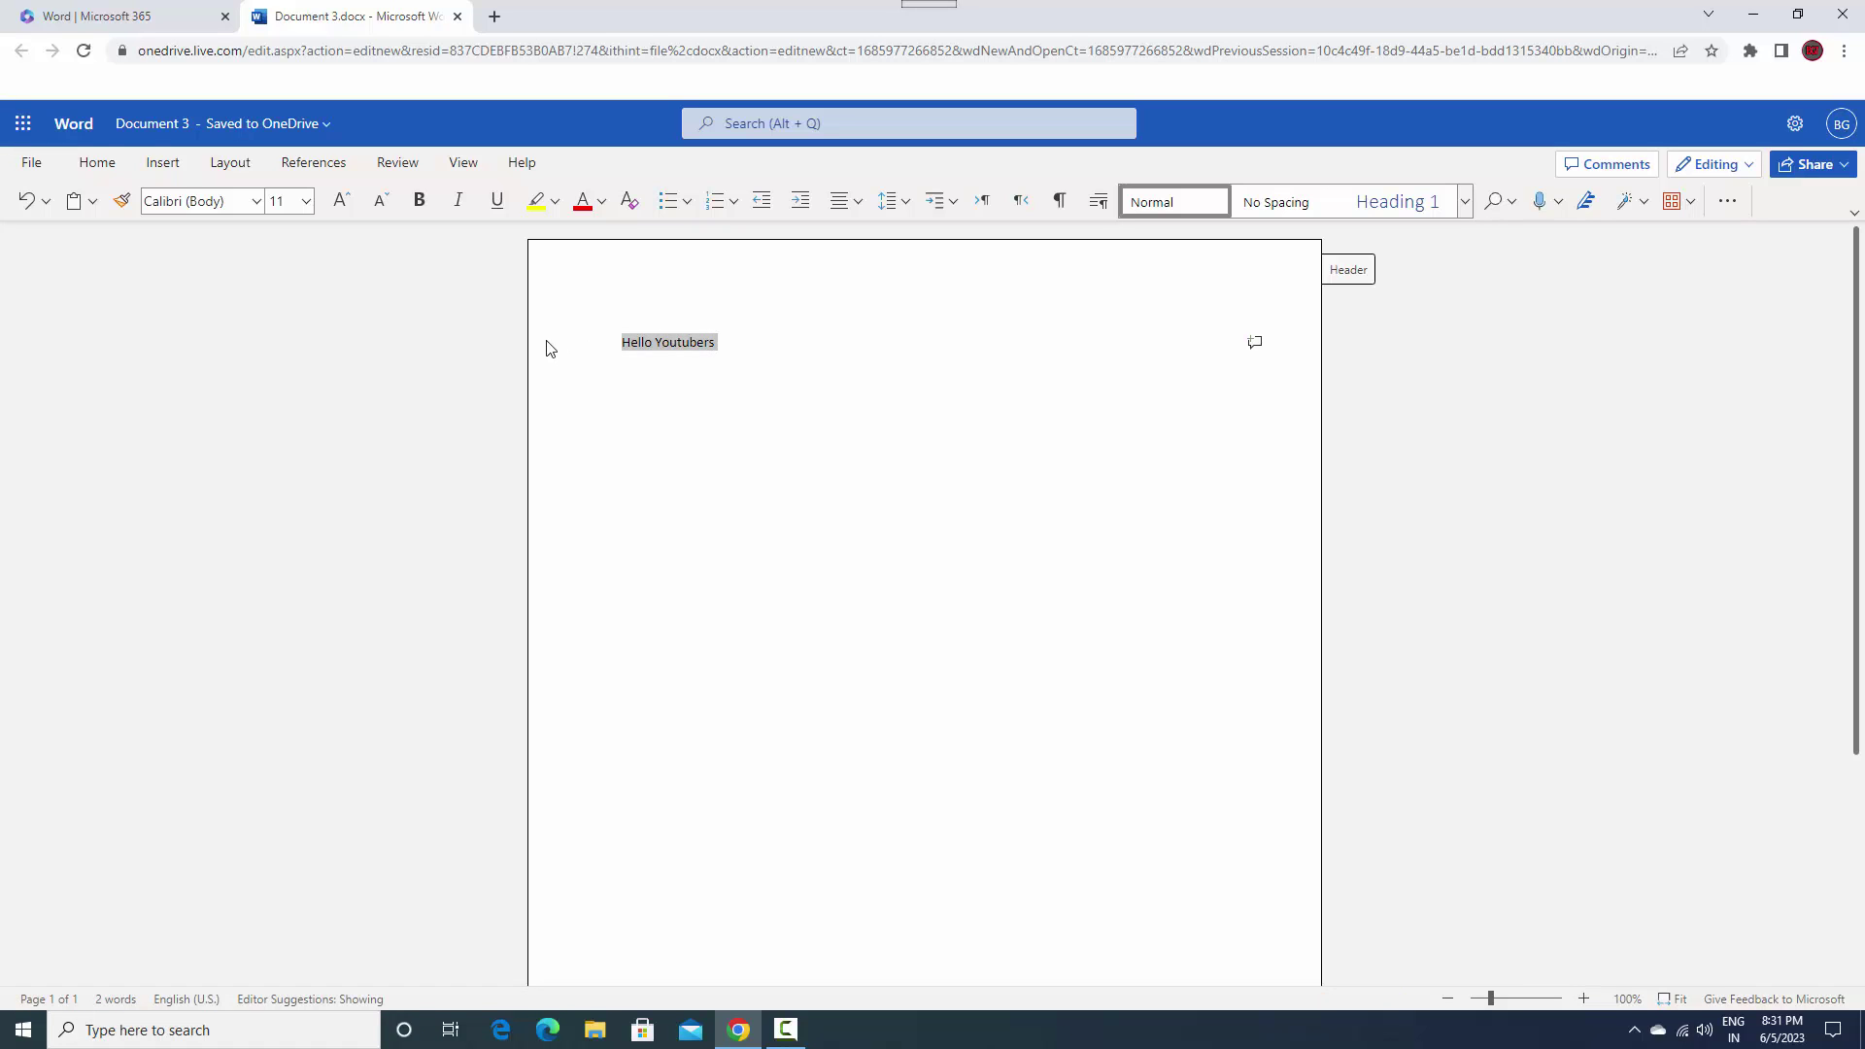
{"action": "left_click", "coordinate": [306, 201]}
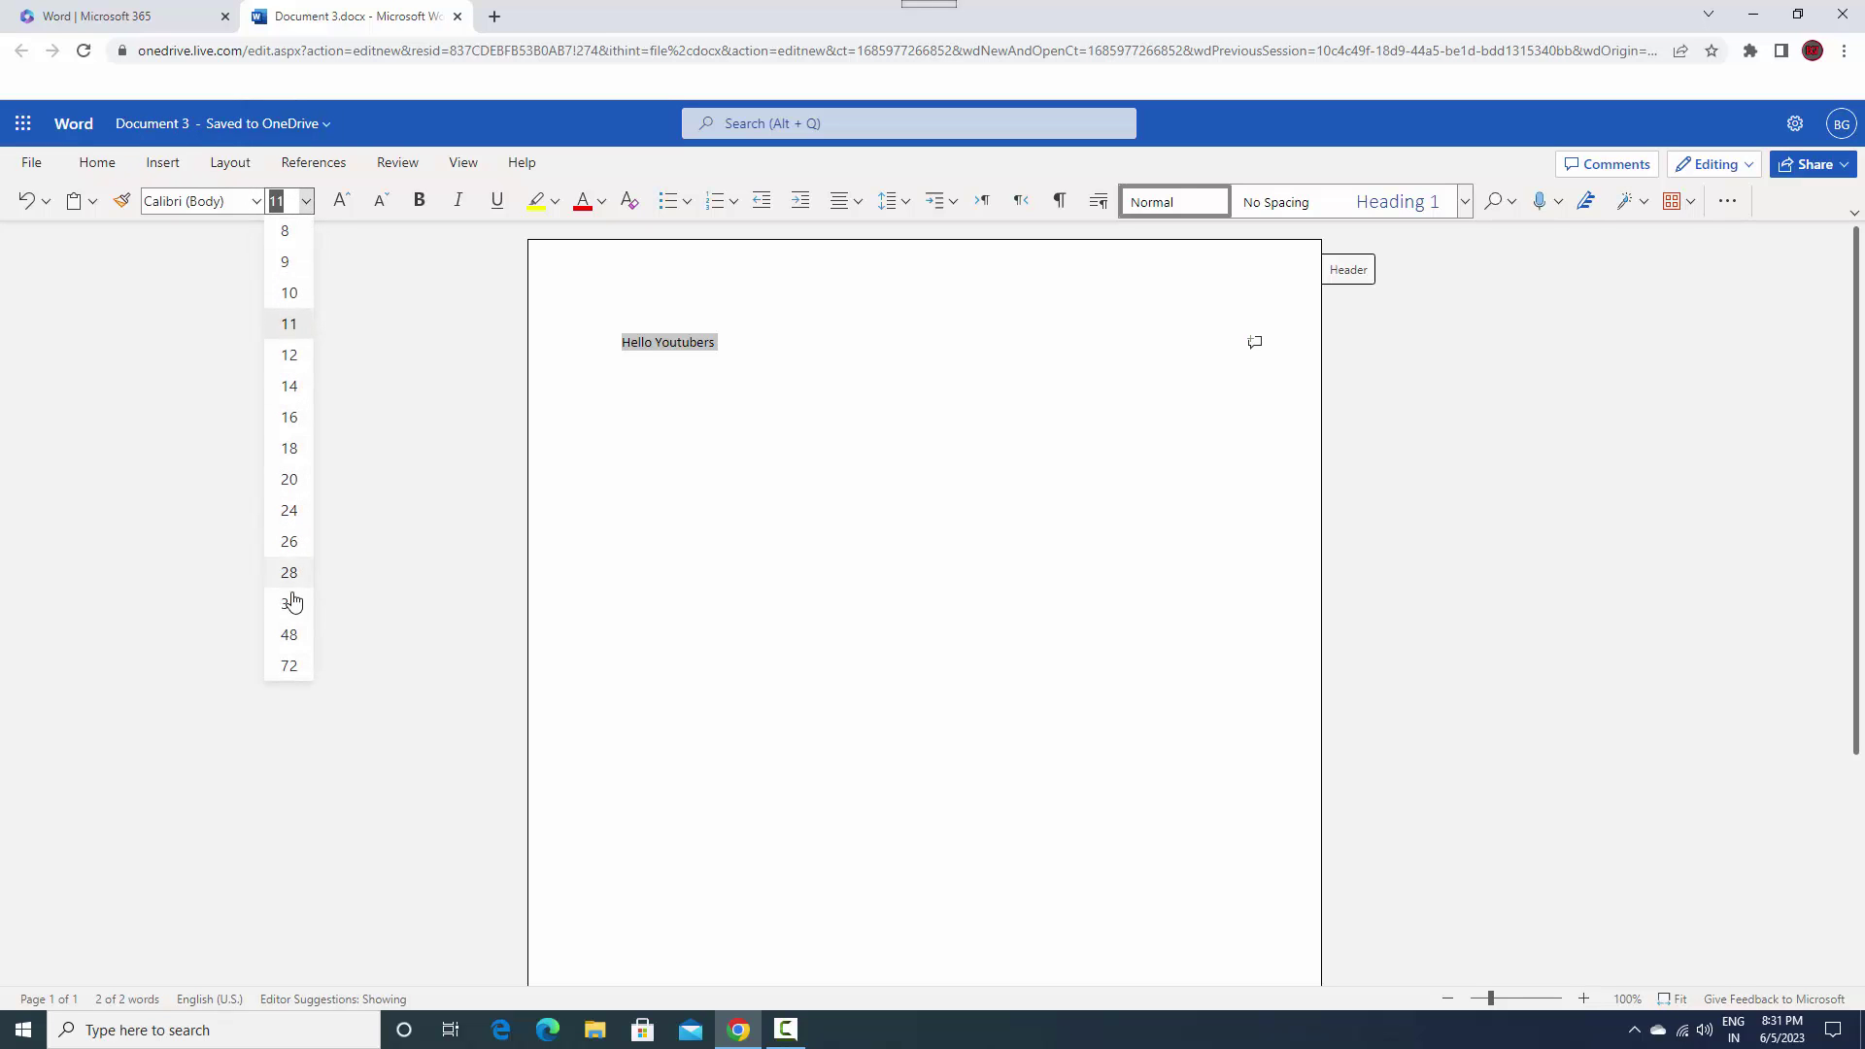
{"action": "left_click", "coordinate": [295, 636]}
{"action": "left_click", "coordinate": [950, 544]}
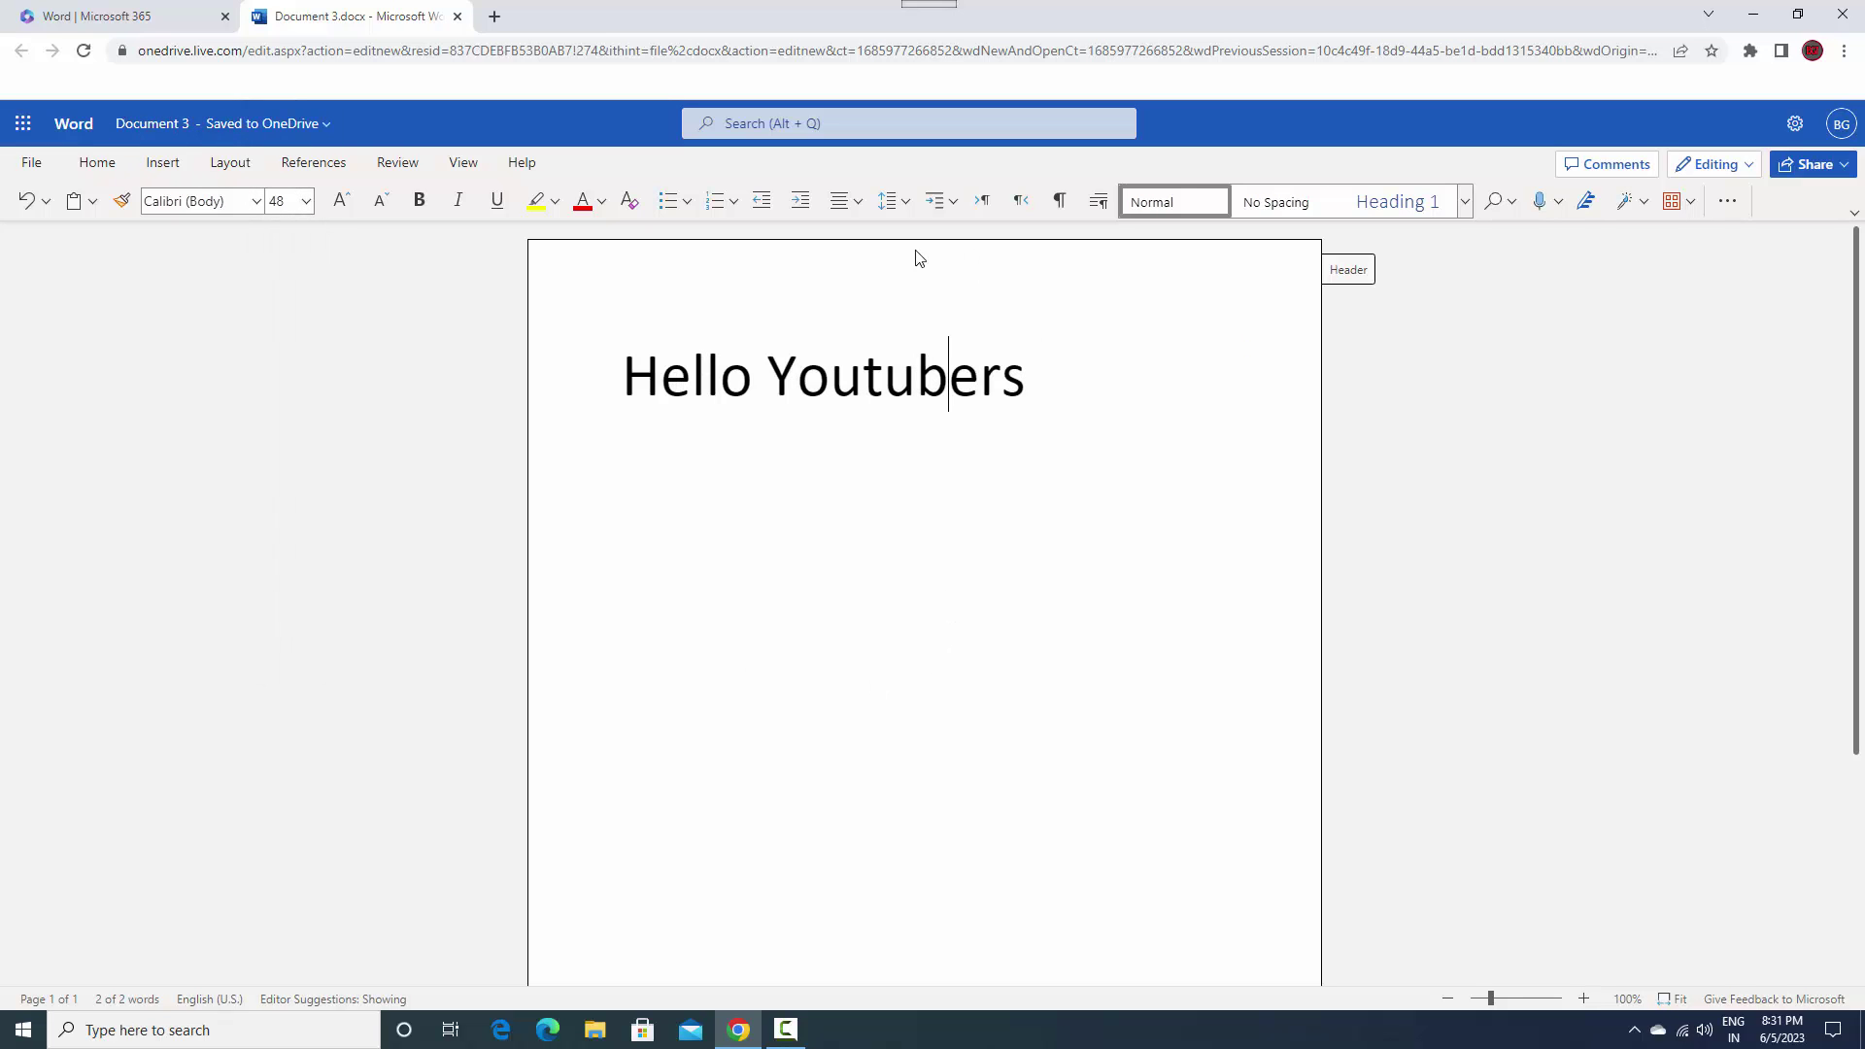
- Center the "Hello Youtubers" line horizontally on the page
{"action": "left_click", "coordinate": [565, 391]}
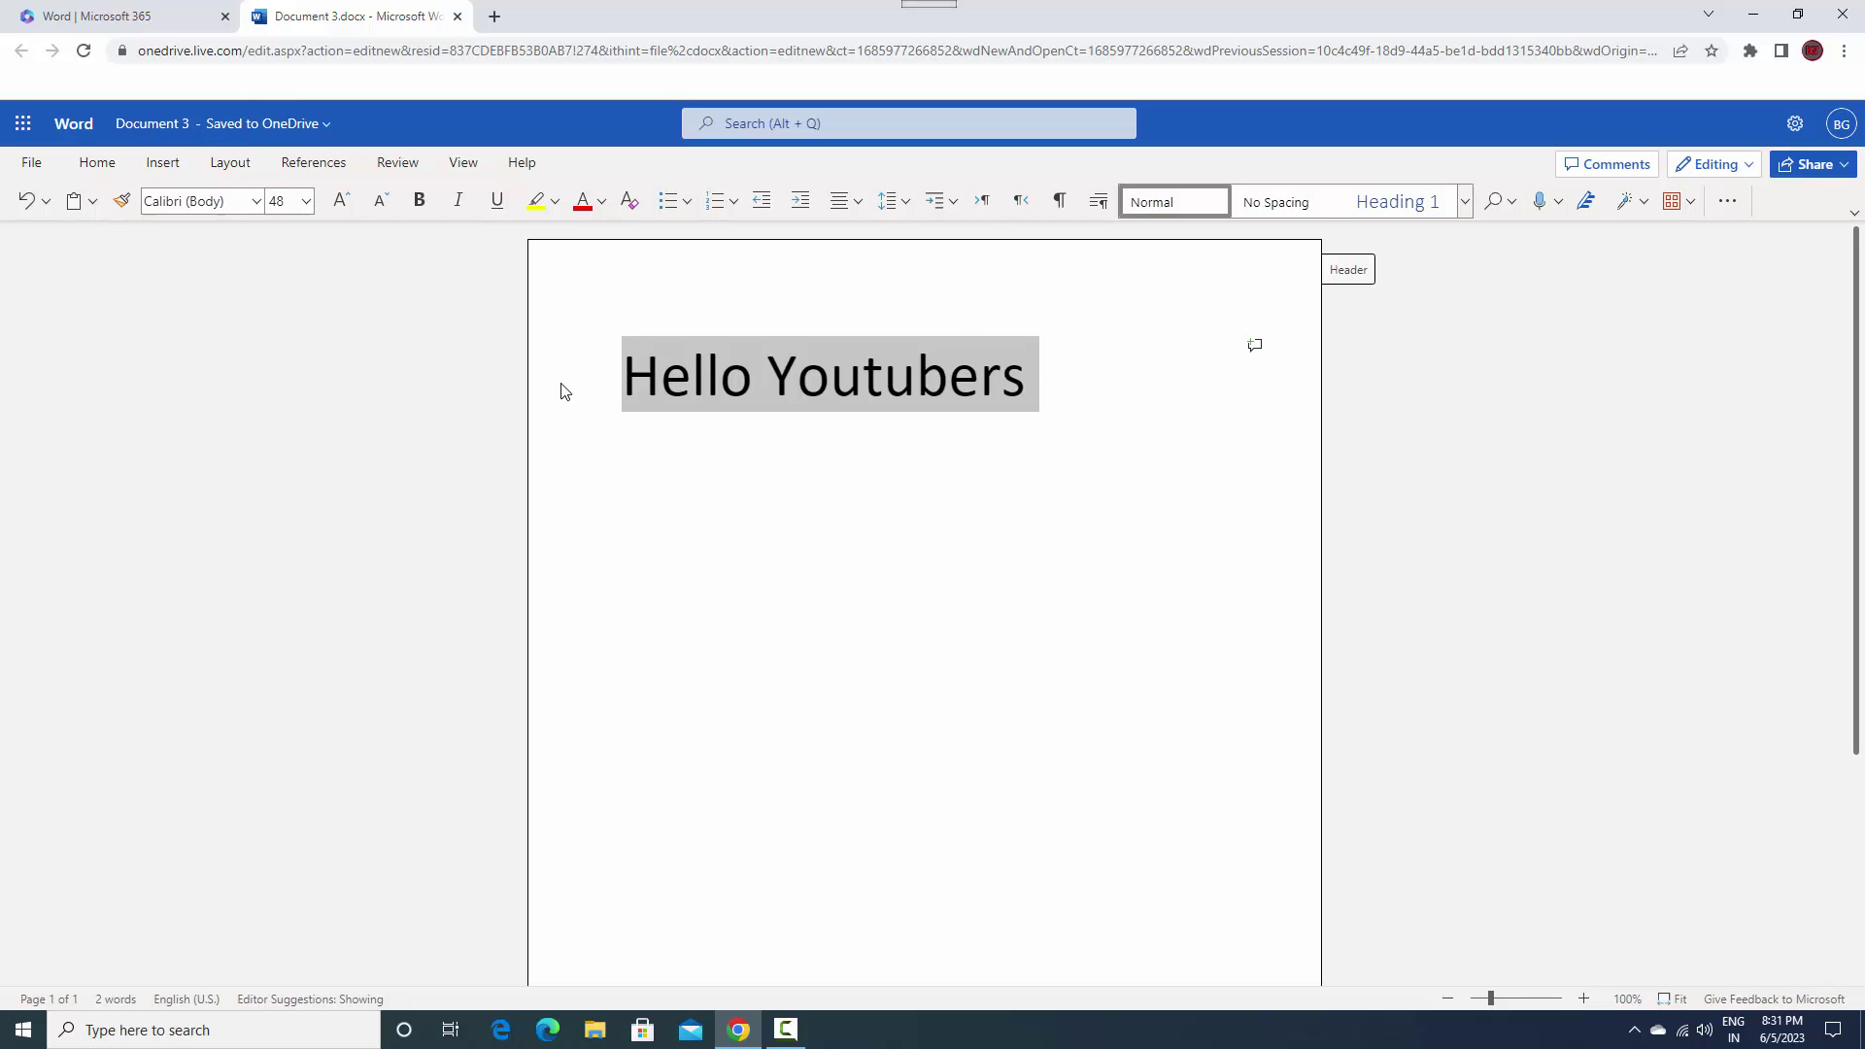
{"action": "left_click", "coordinate": [846, 201]}
{"action": "left_click", "coordinate": [880, 274]}
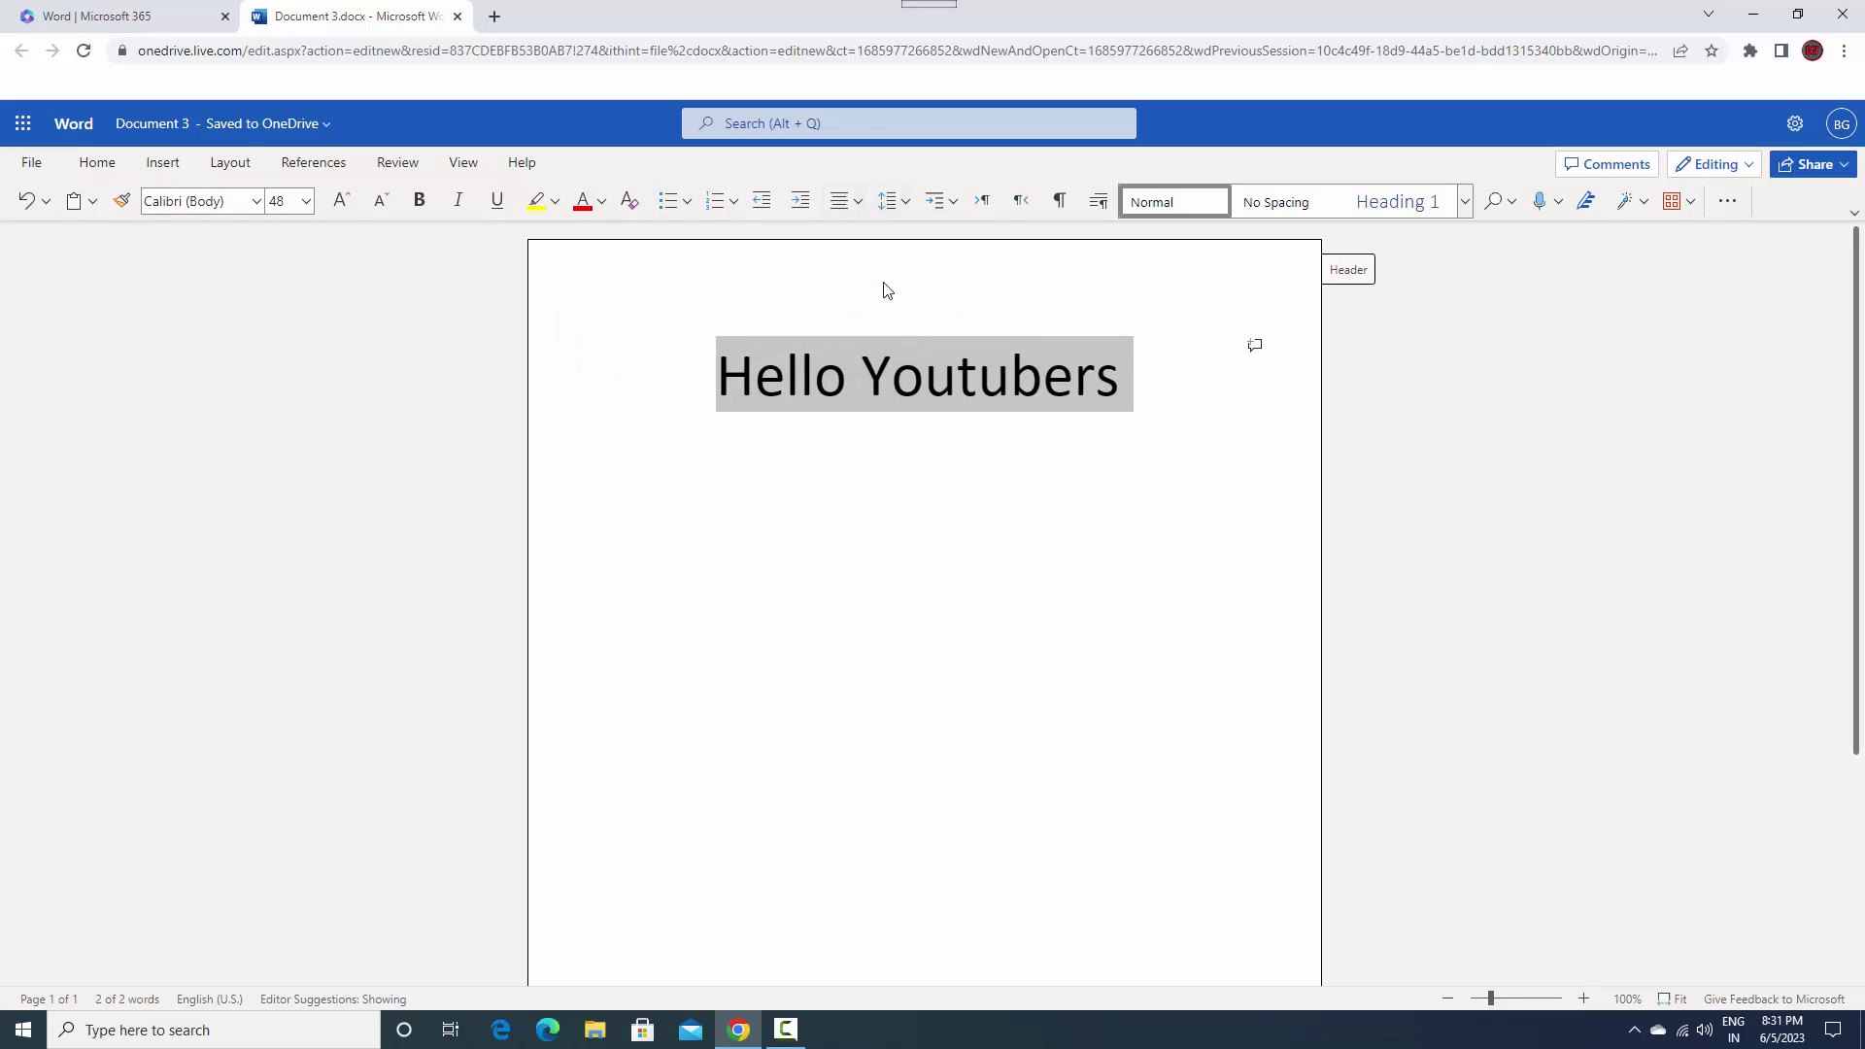
{"action": "left_click", "coordinate": [920, 638]}
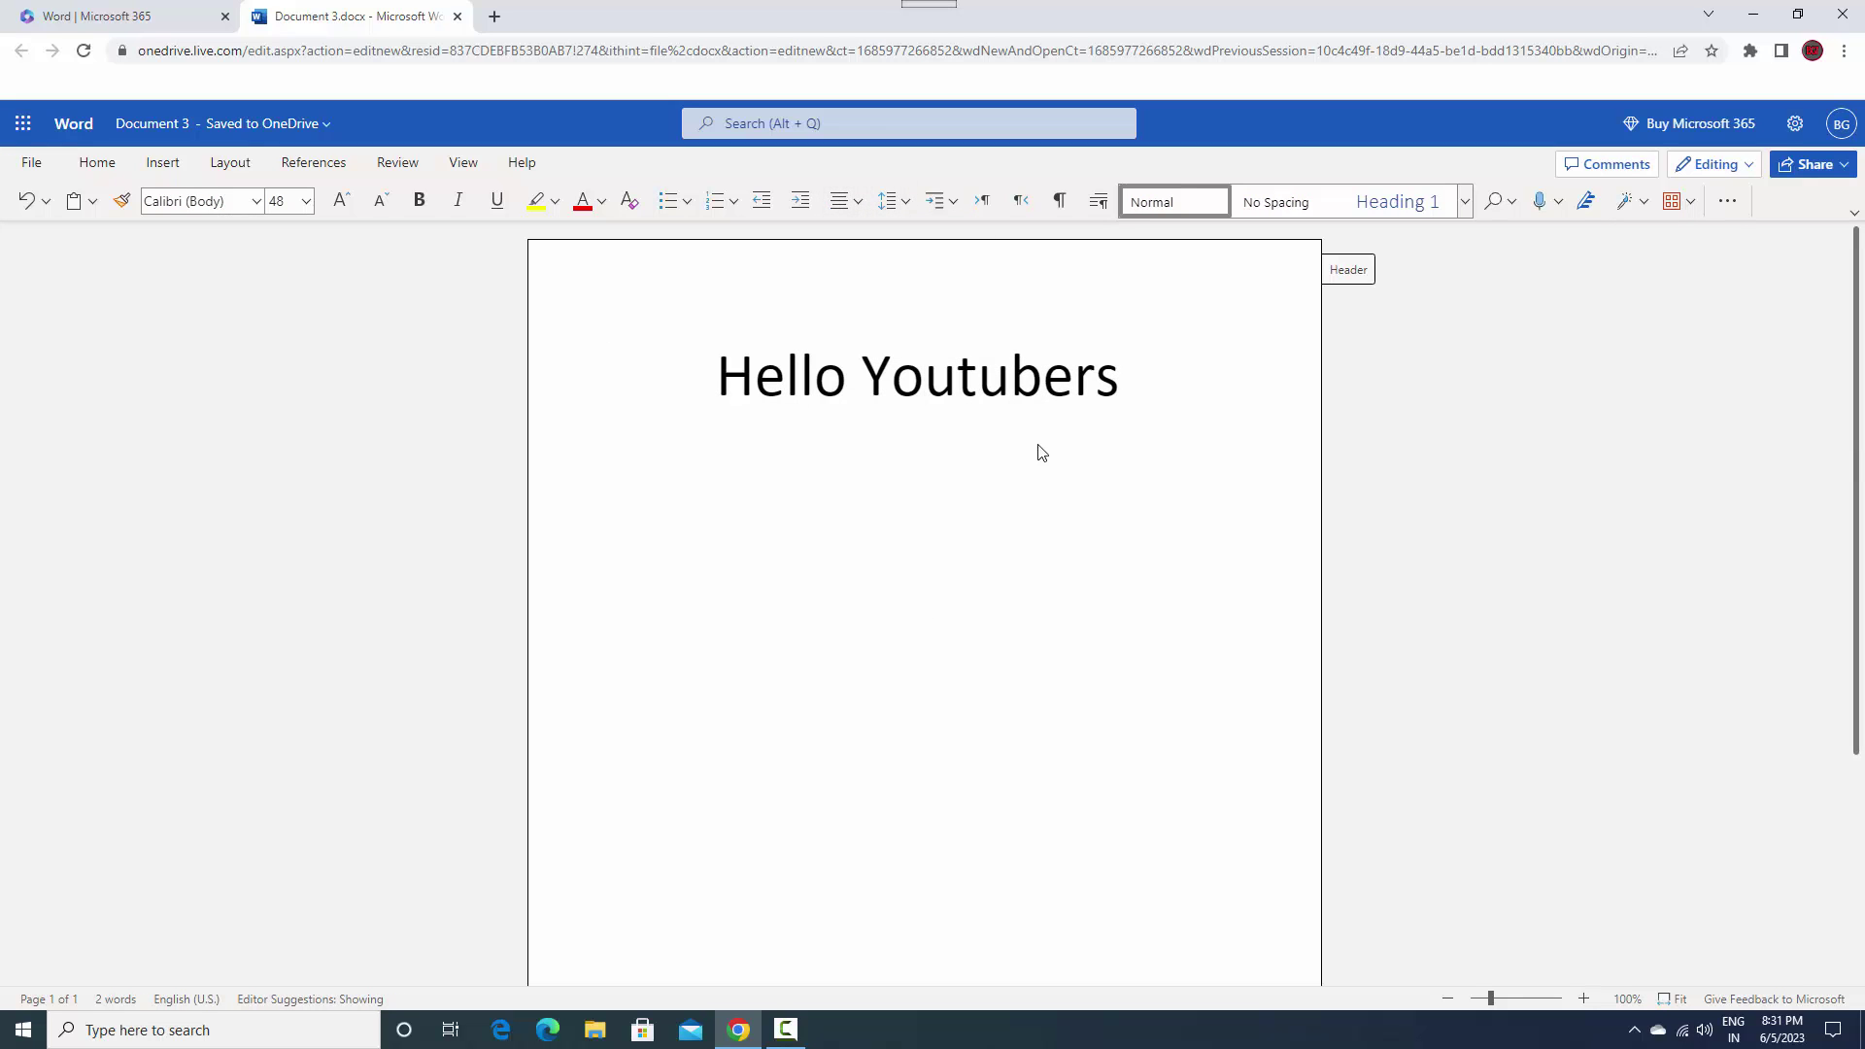
{"action": "left_click", "coordinate": [1166, 506]}
- Apply a red highlight to the "Hello Youtubers" text
{"action": "left_click_drag", "start_coordinate": [1142, 364], "coordinate": [614, 346]}
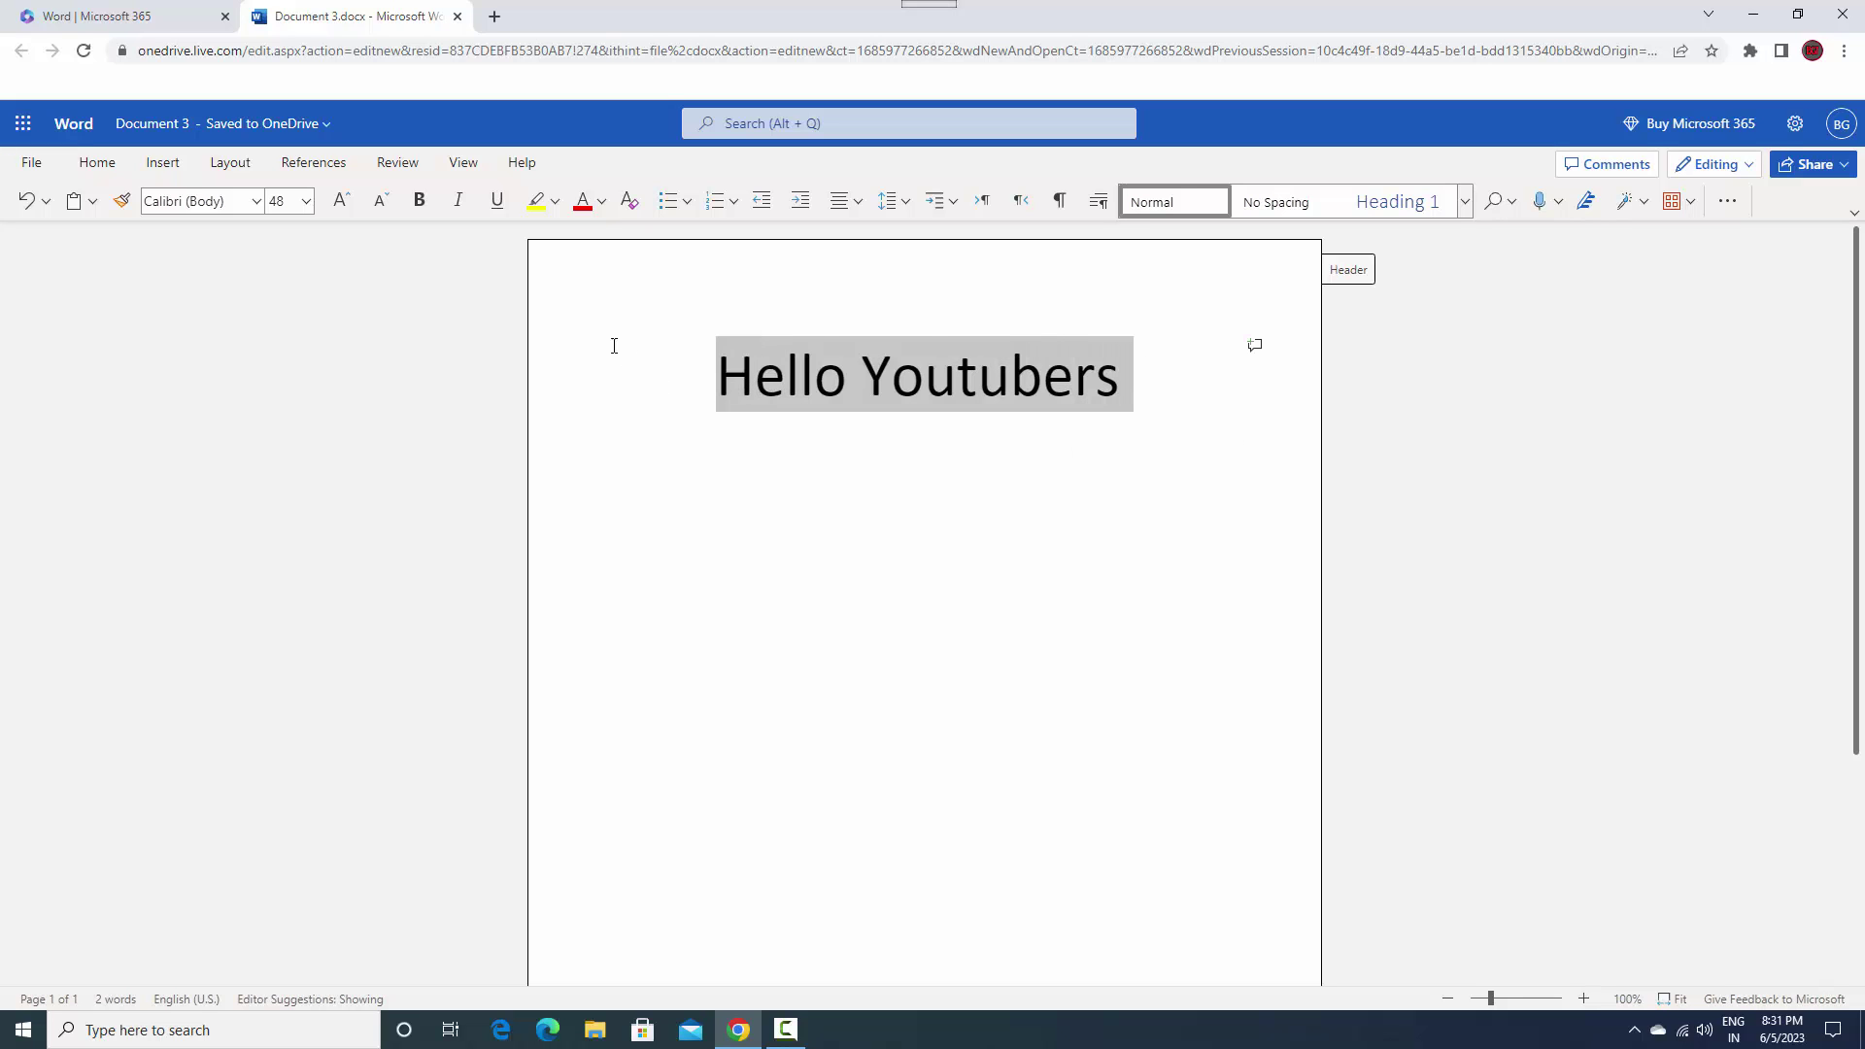
{"action": "left_click", "coordinate": [555, 201]}
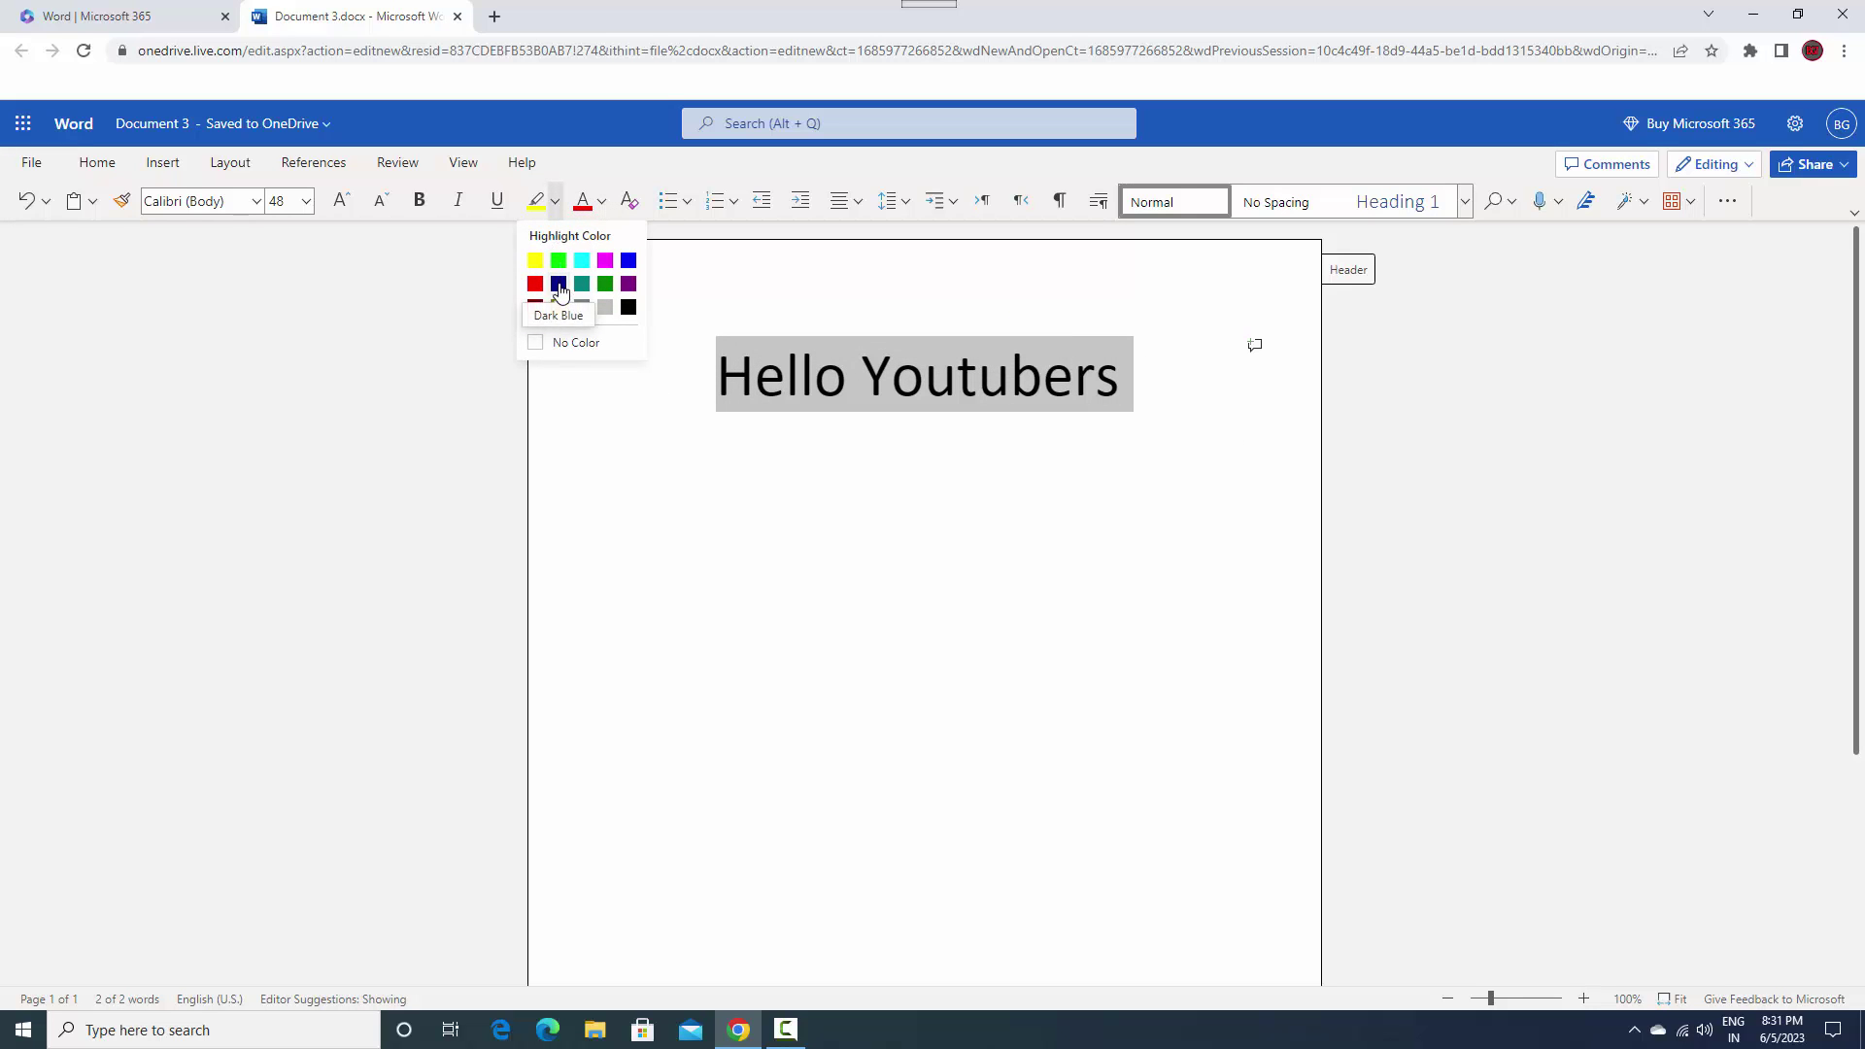
{"action": "left_click", "coordinate": [535, 283]}
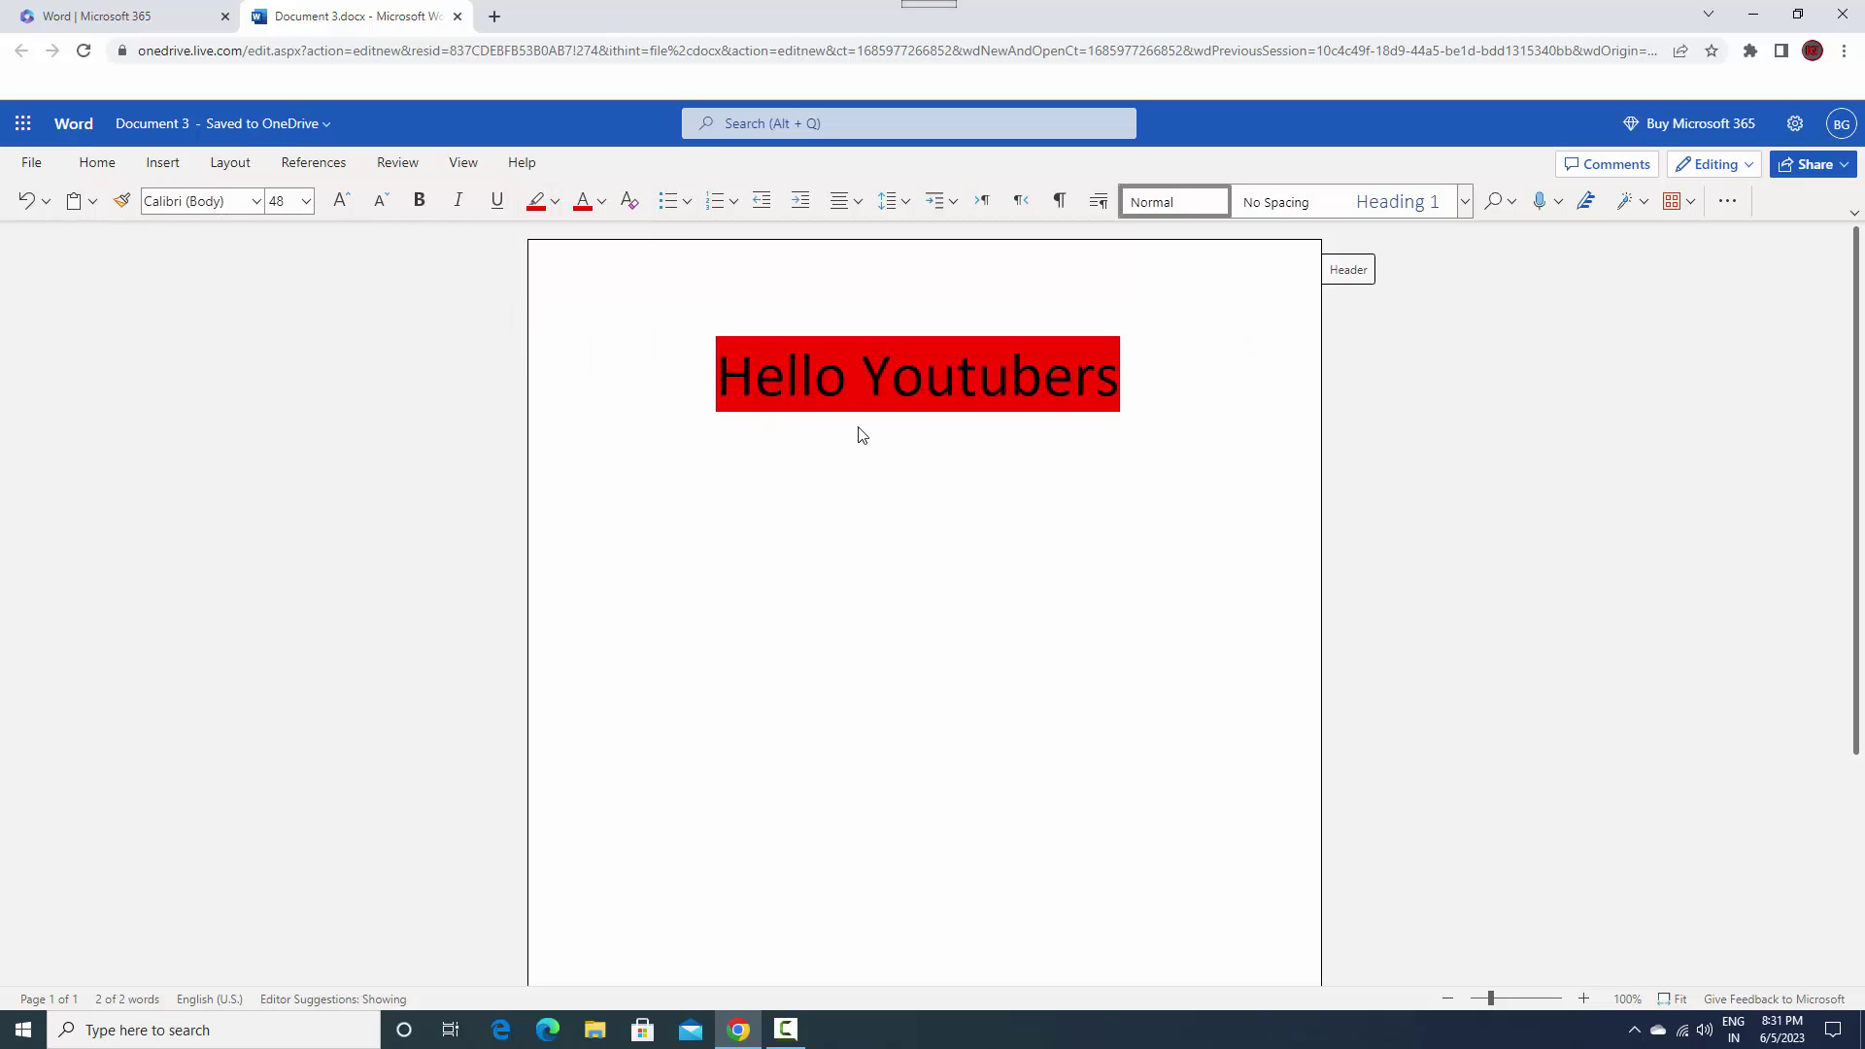
- Try to change the highlight color of the "Hello Youtubers" text to yellow
{"action": "left_click", "coordinate": [555, 204]}
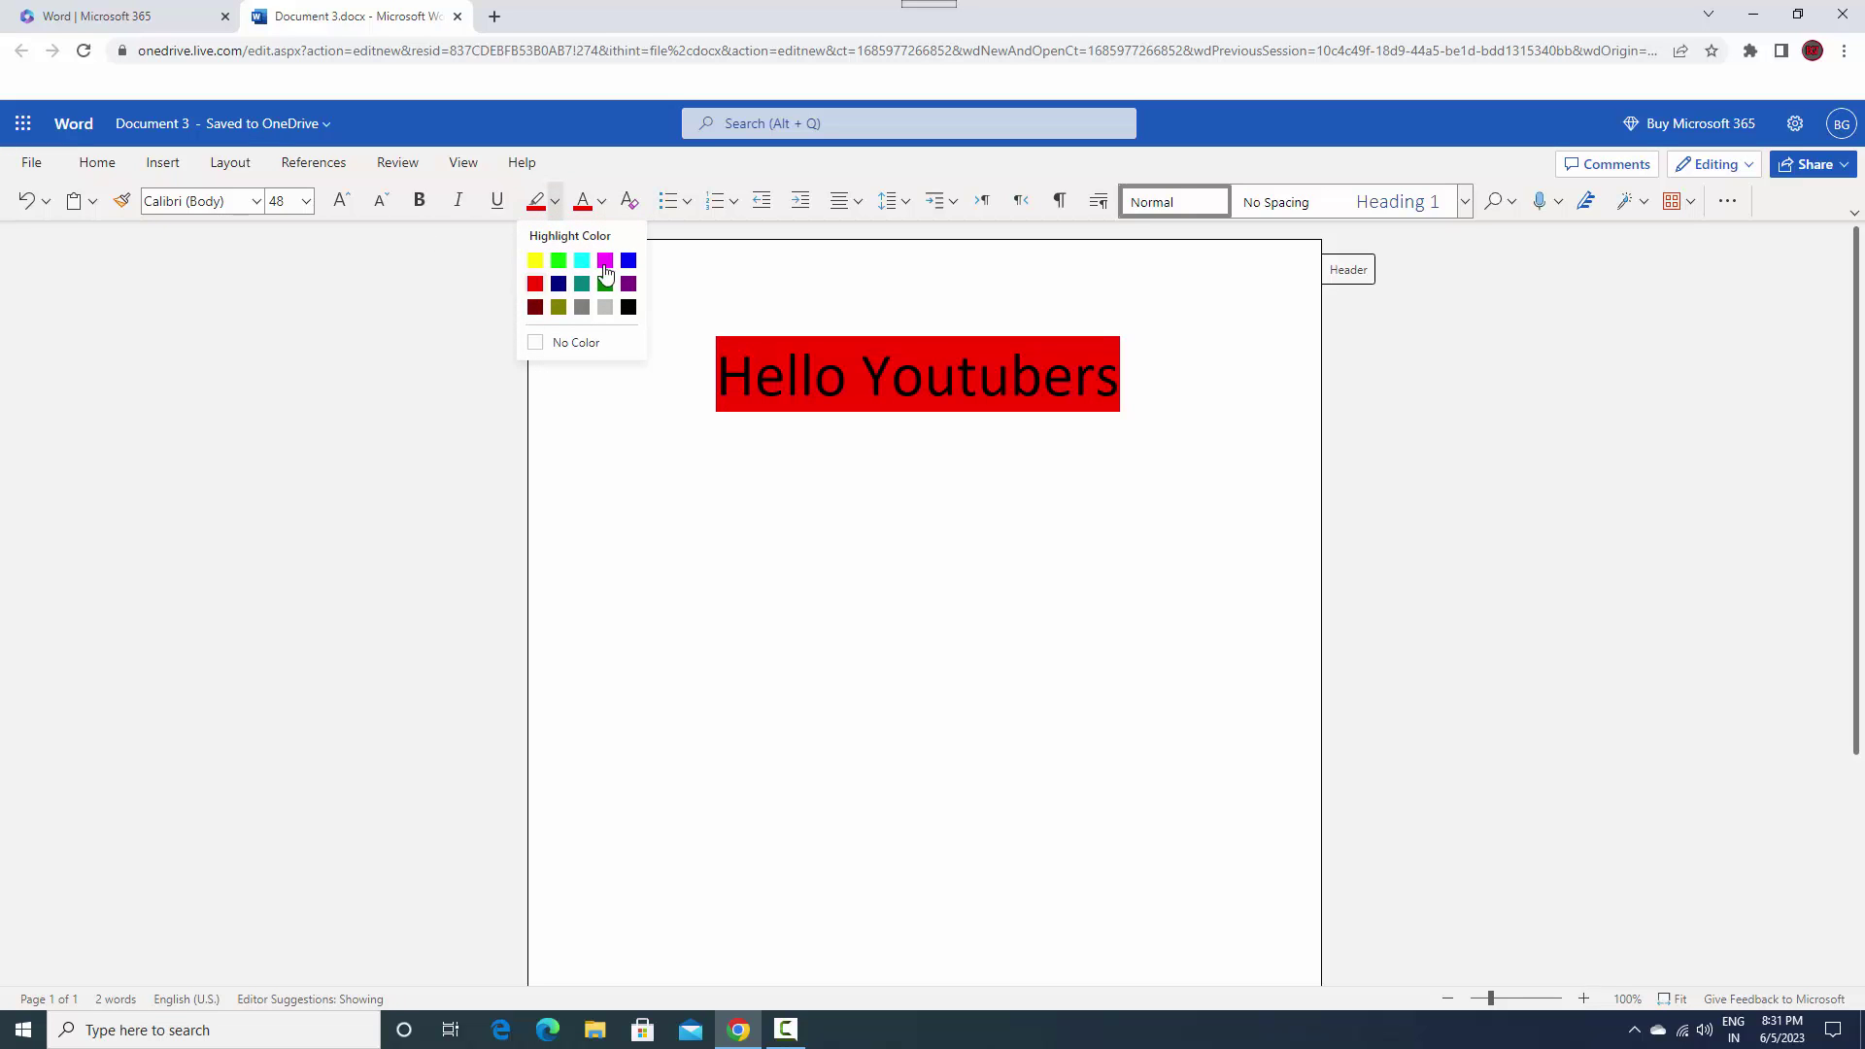
{"action": "left_click", "coordinate": [540, 261]}
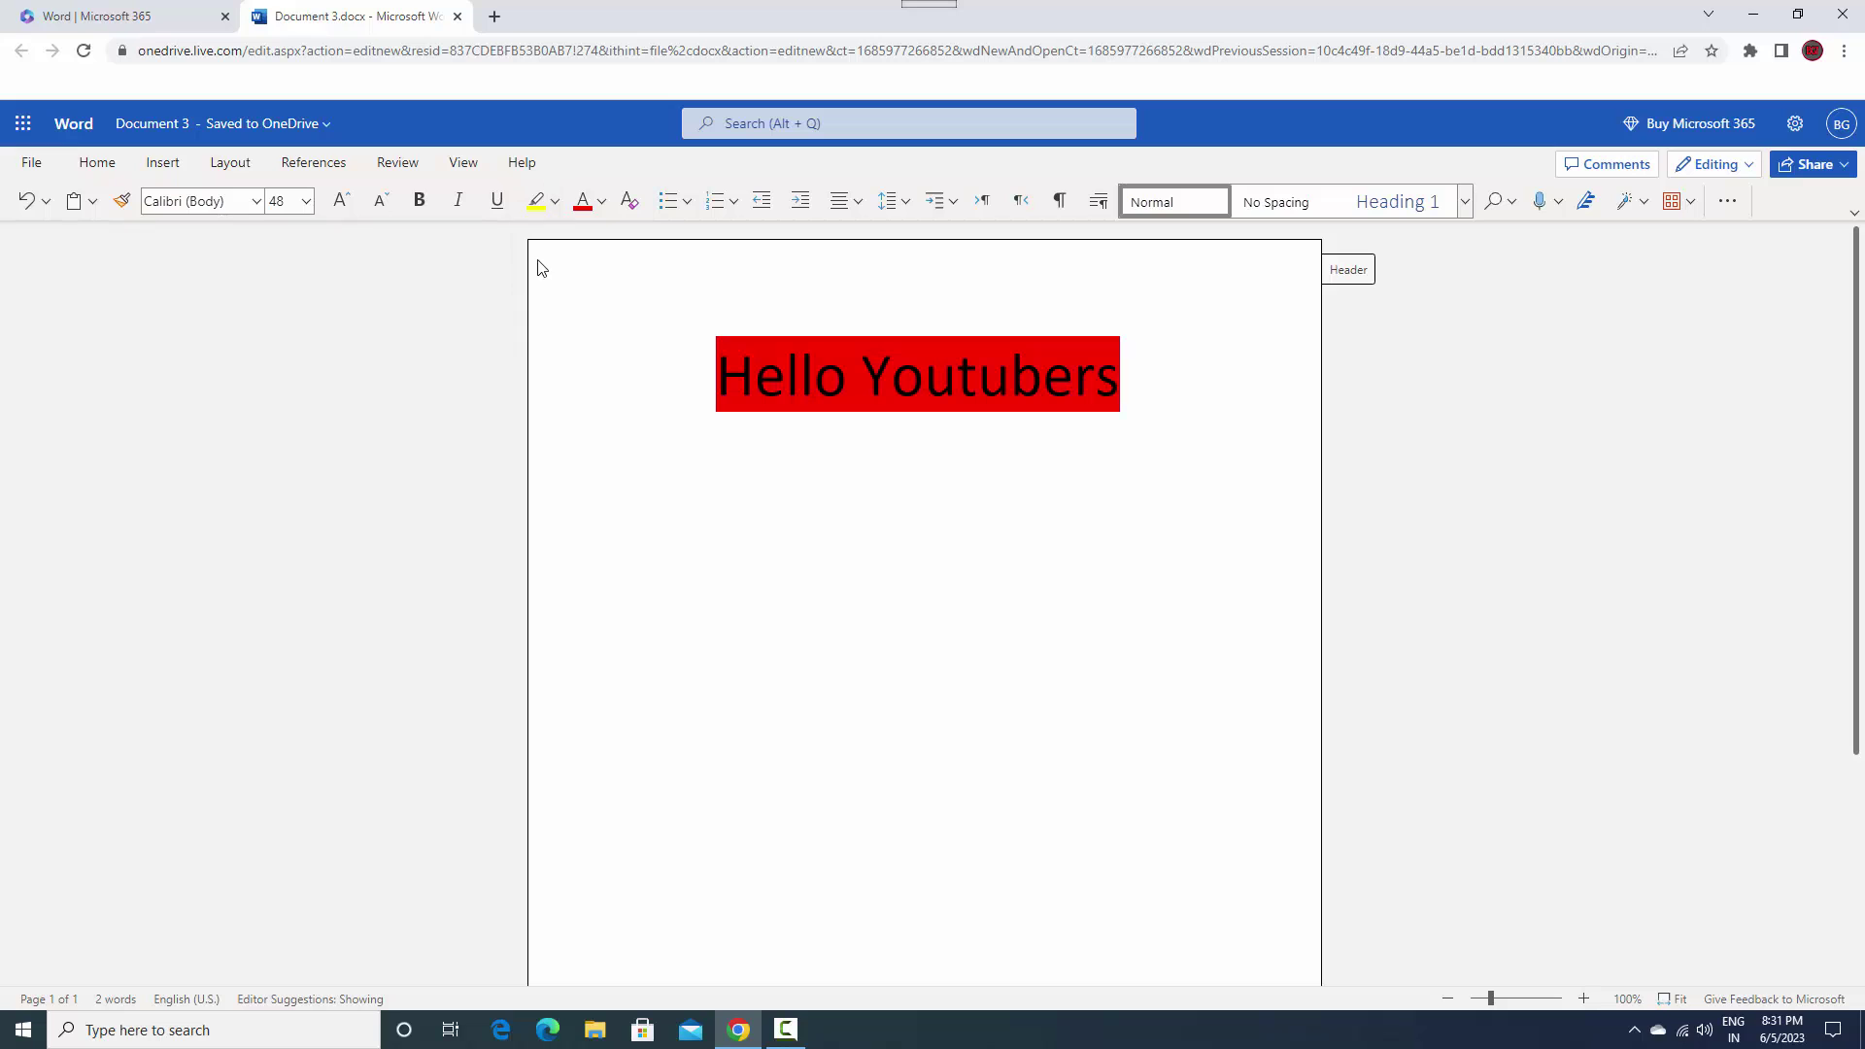
{"action": "left_click", "coordinate": [555, 201]}
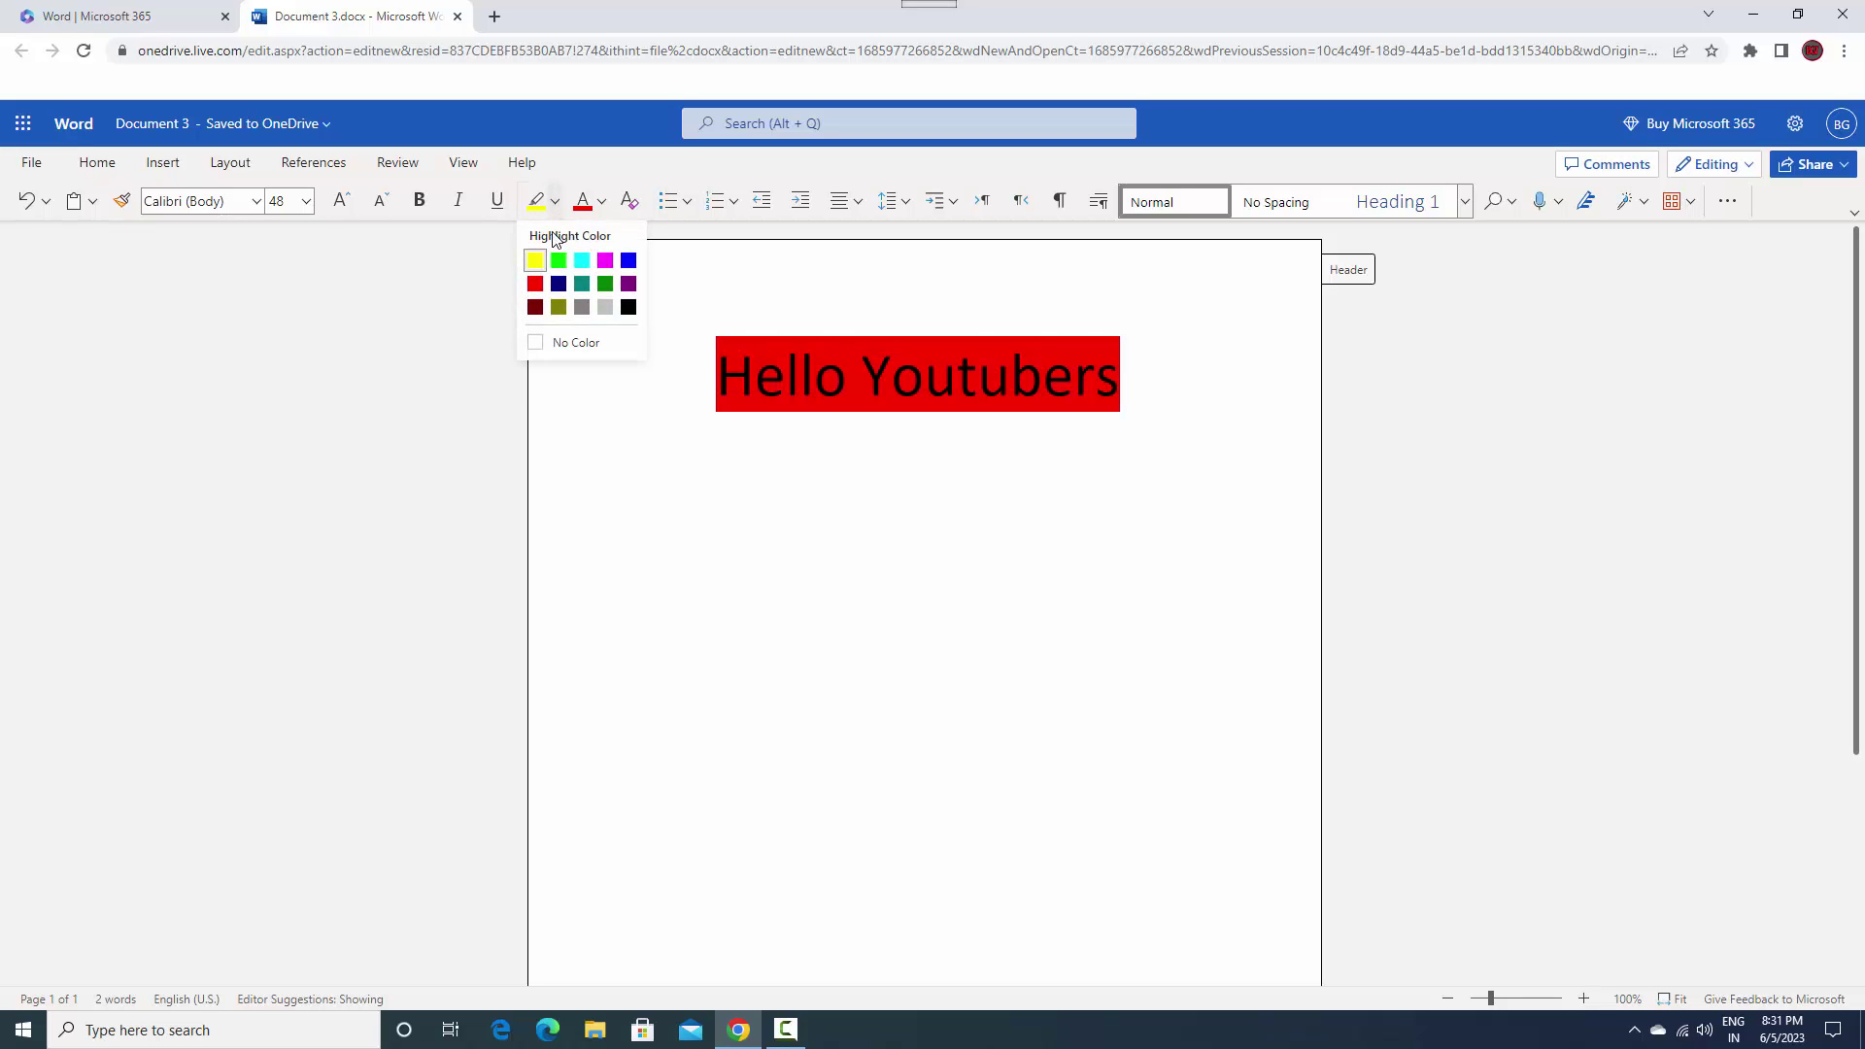
{"action": "left_click", "coordinate": [1053, 367]}
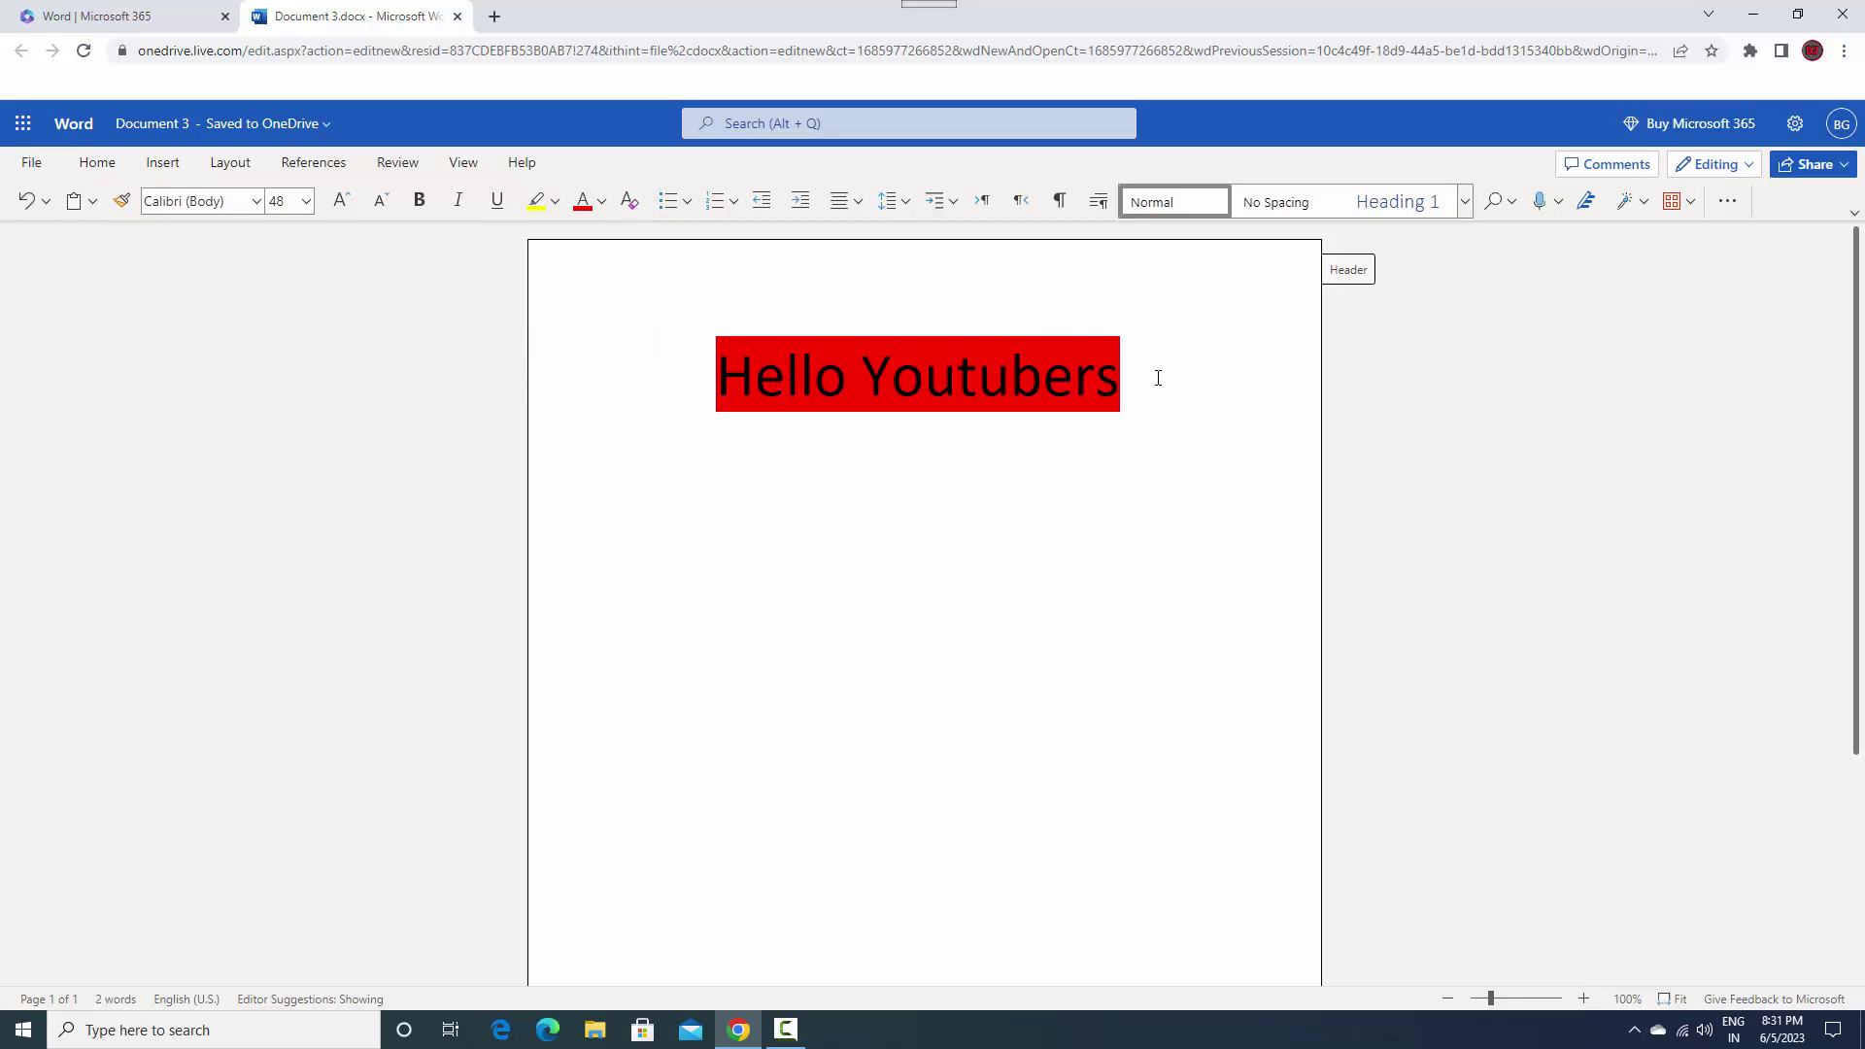
{"action": "left_click_drag", "start_coordinate": [1158, 378], "coordinate": [670, 379]}
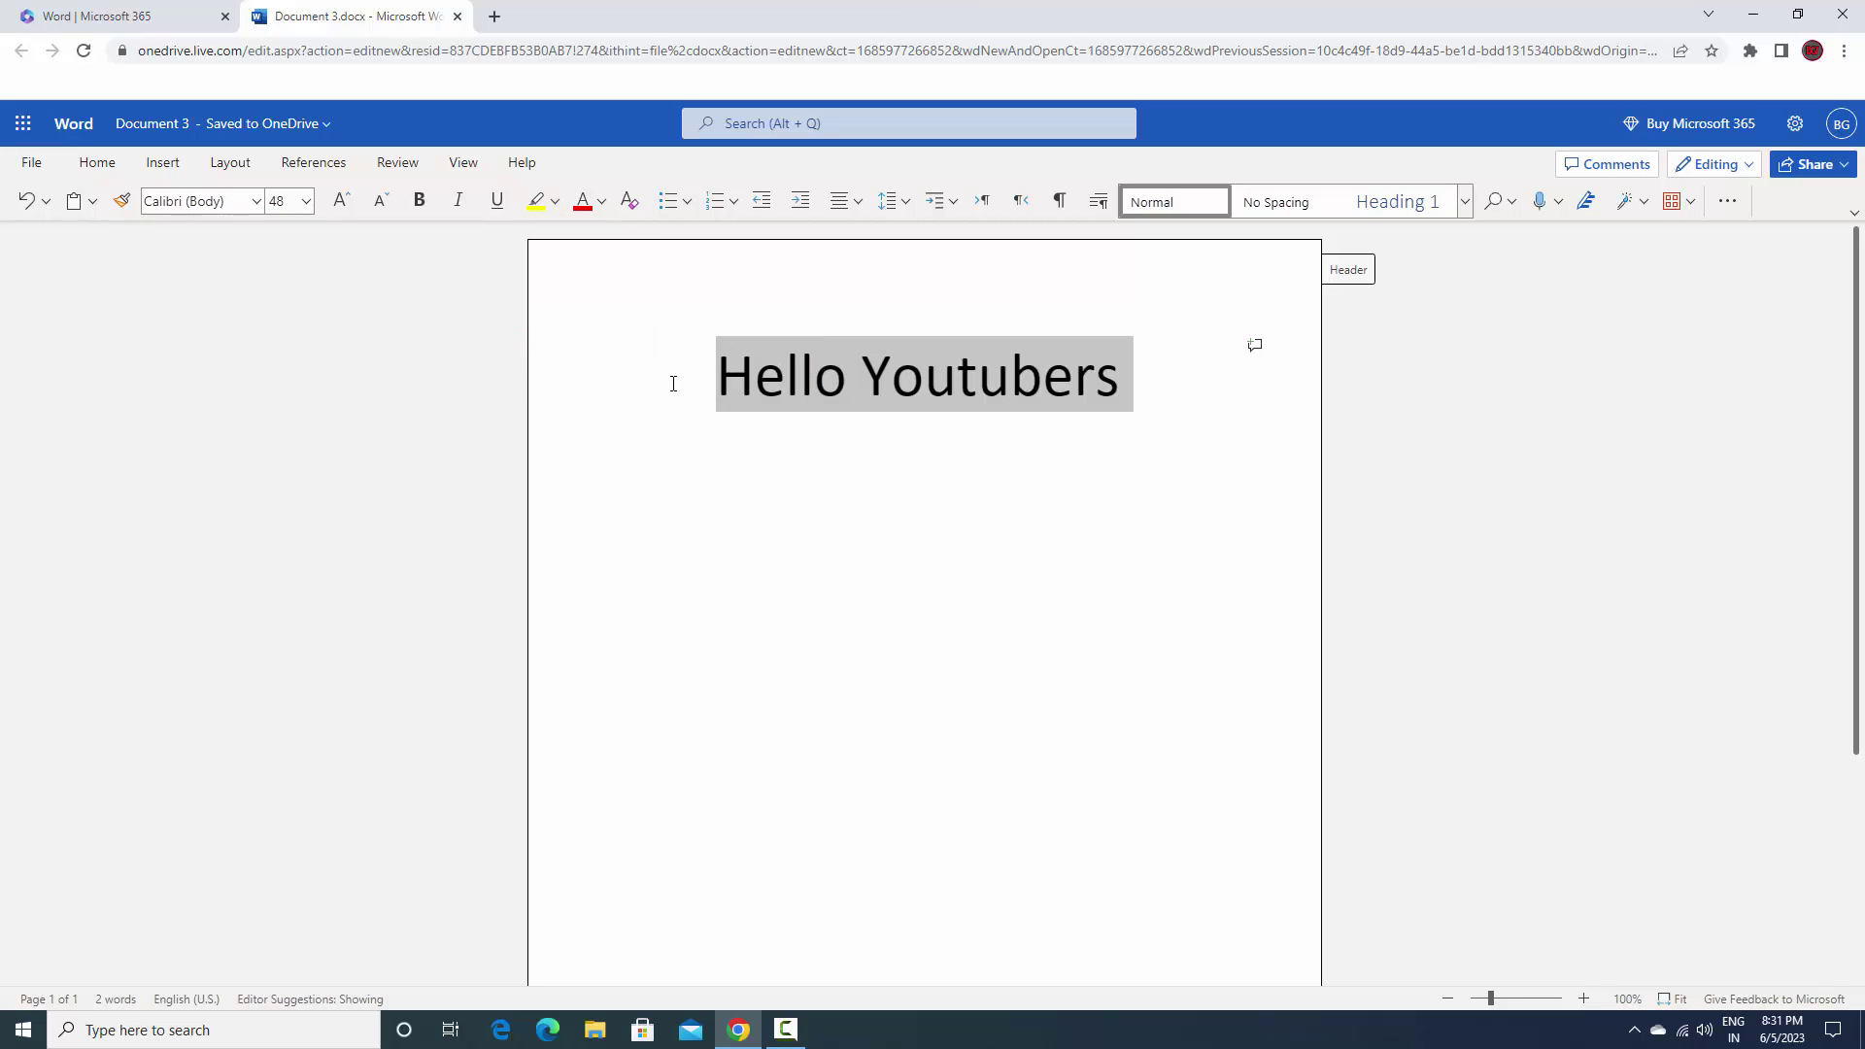
{"action": "left_click", "coordinate": [554, 201]}
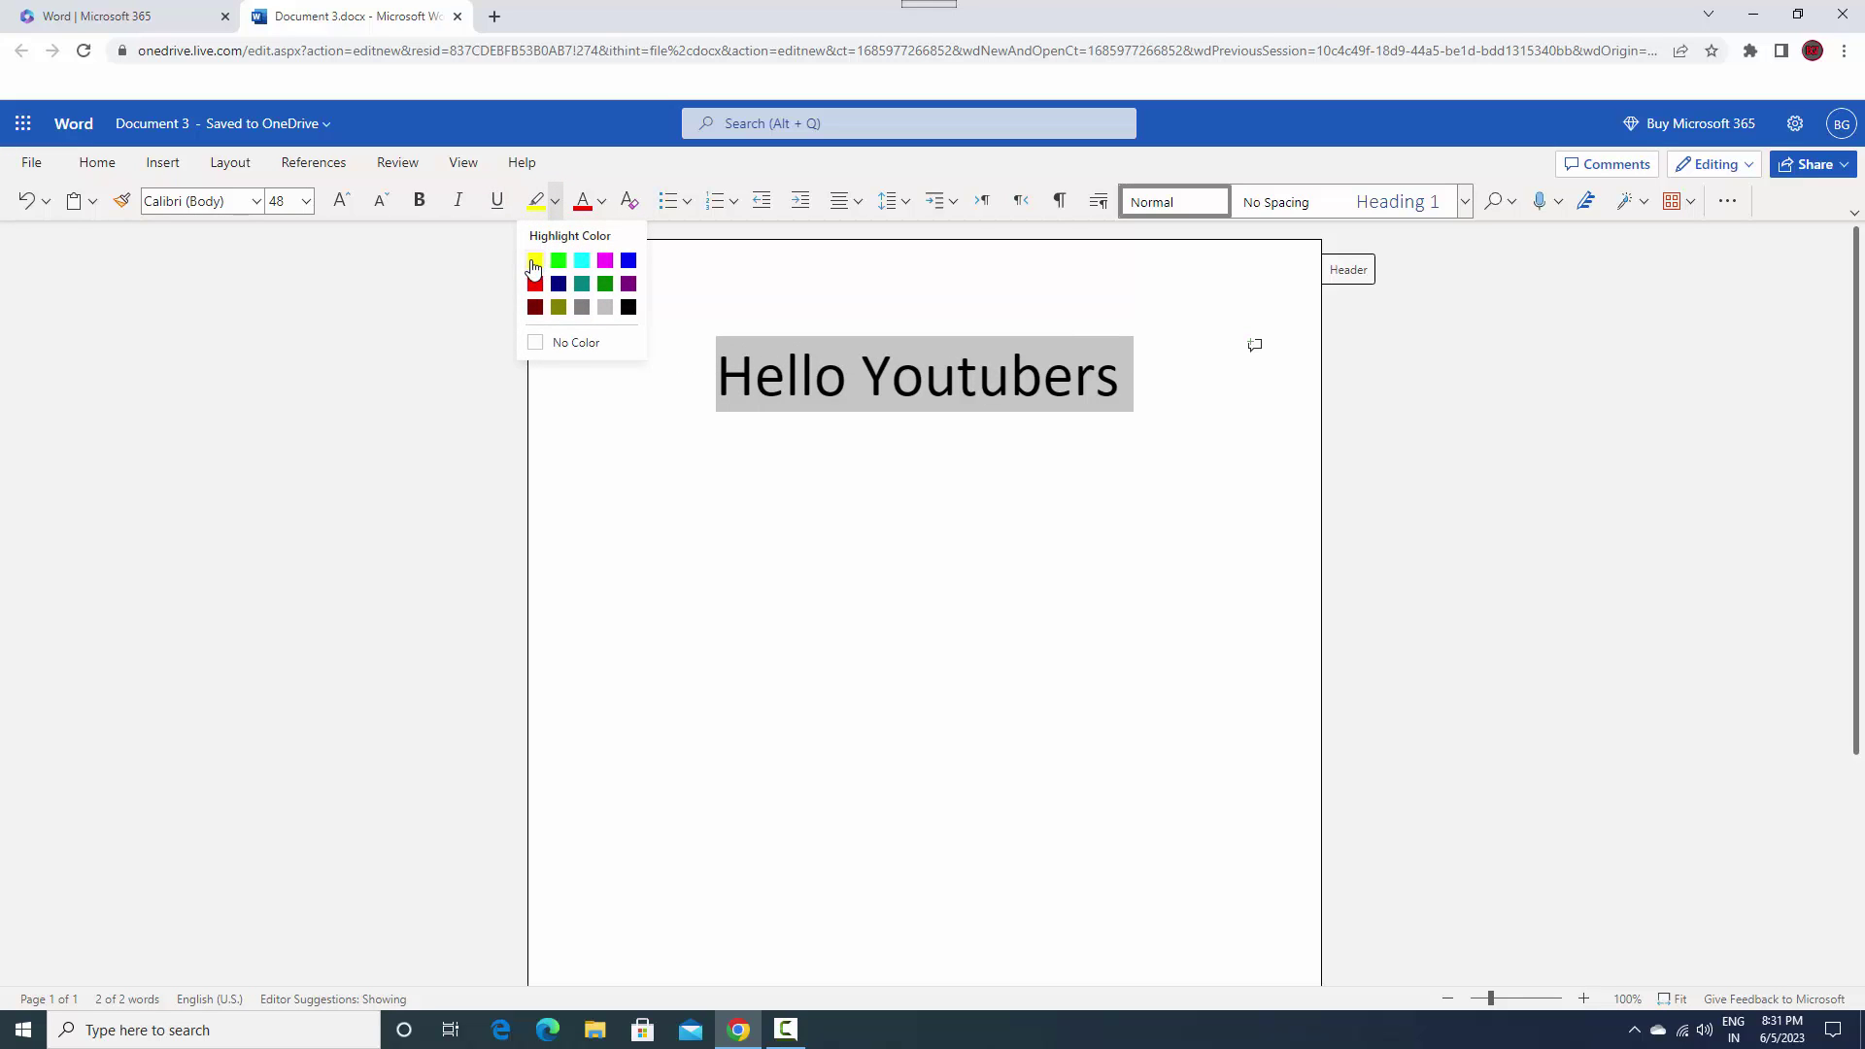
{"action": "left_click", "coordinate": [975, 513]}
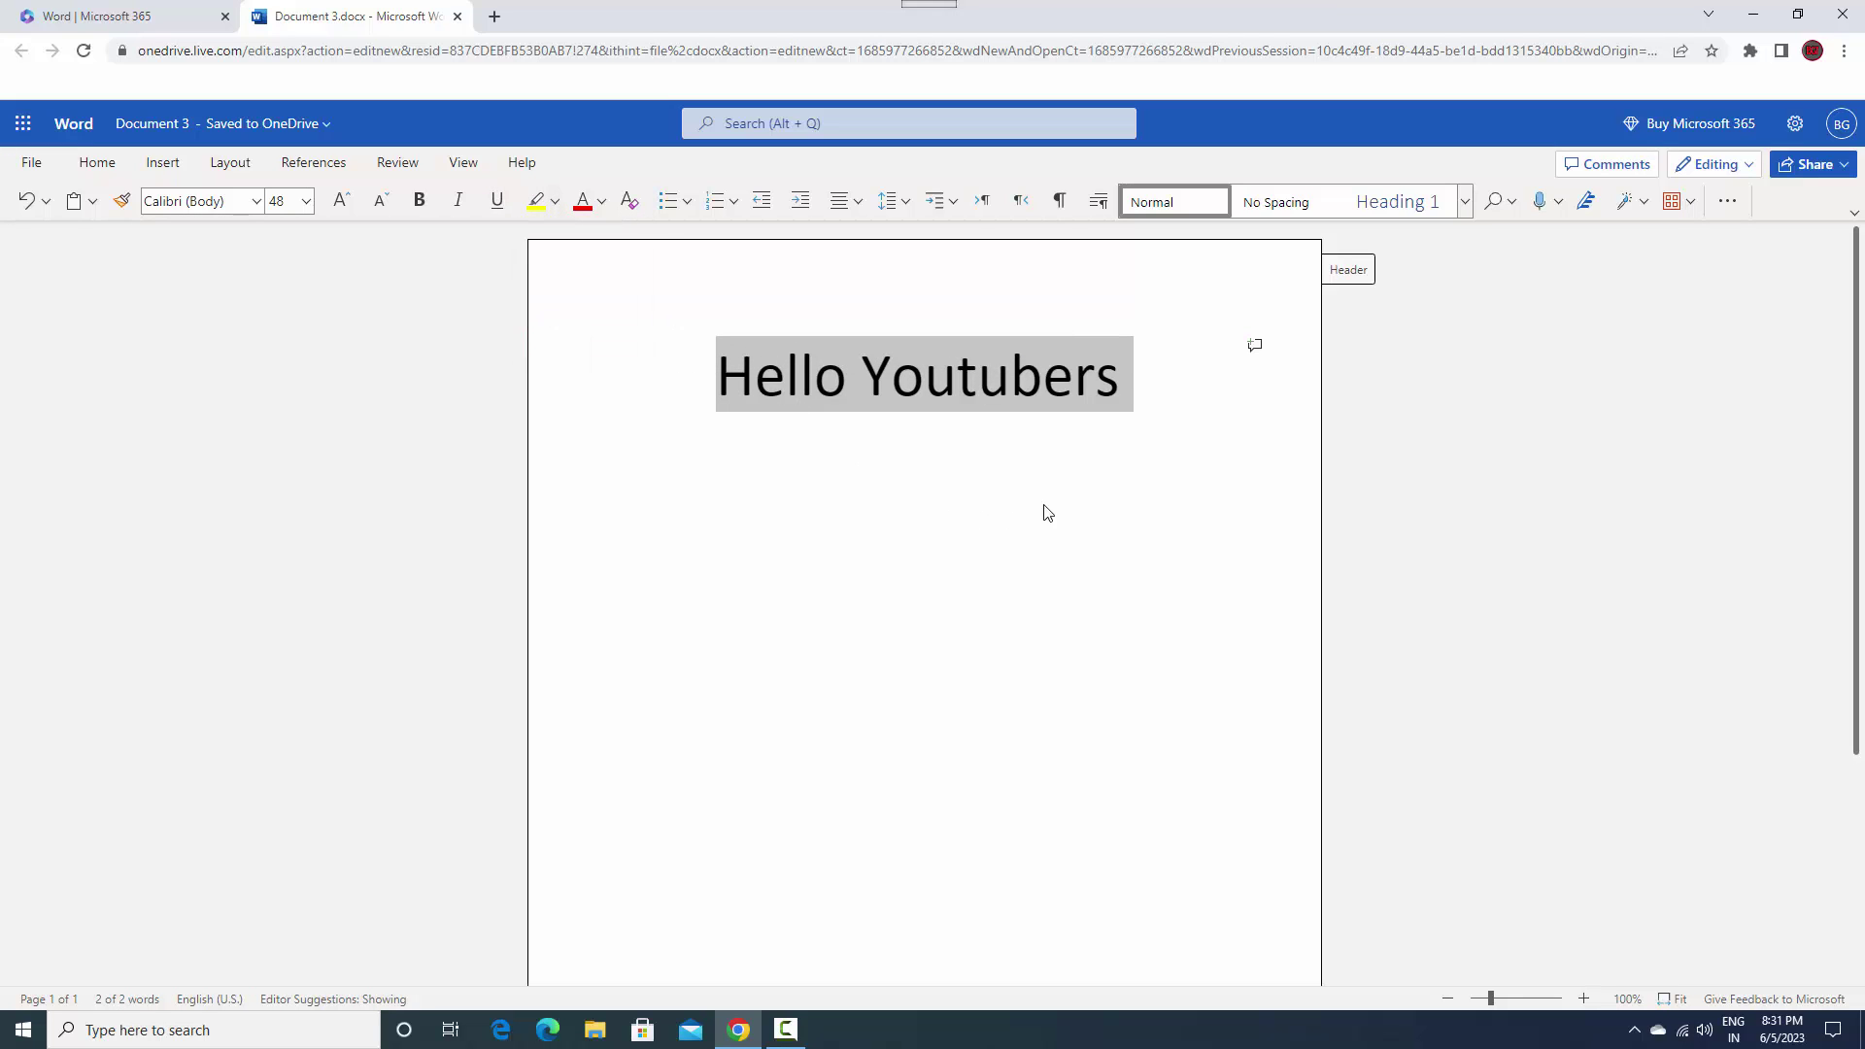
{"action": "left_click", "coordinate": [1178, 422]}
{"action": "left_click_drag", "start_coordinate": [1121, 383], "coordinate": [717, 376]}
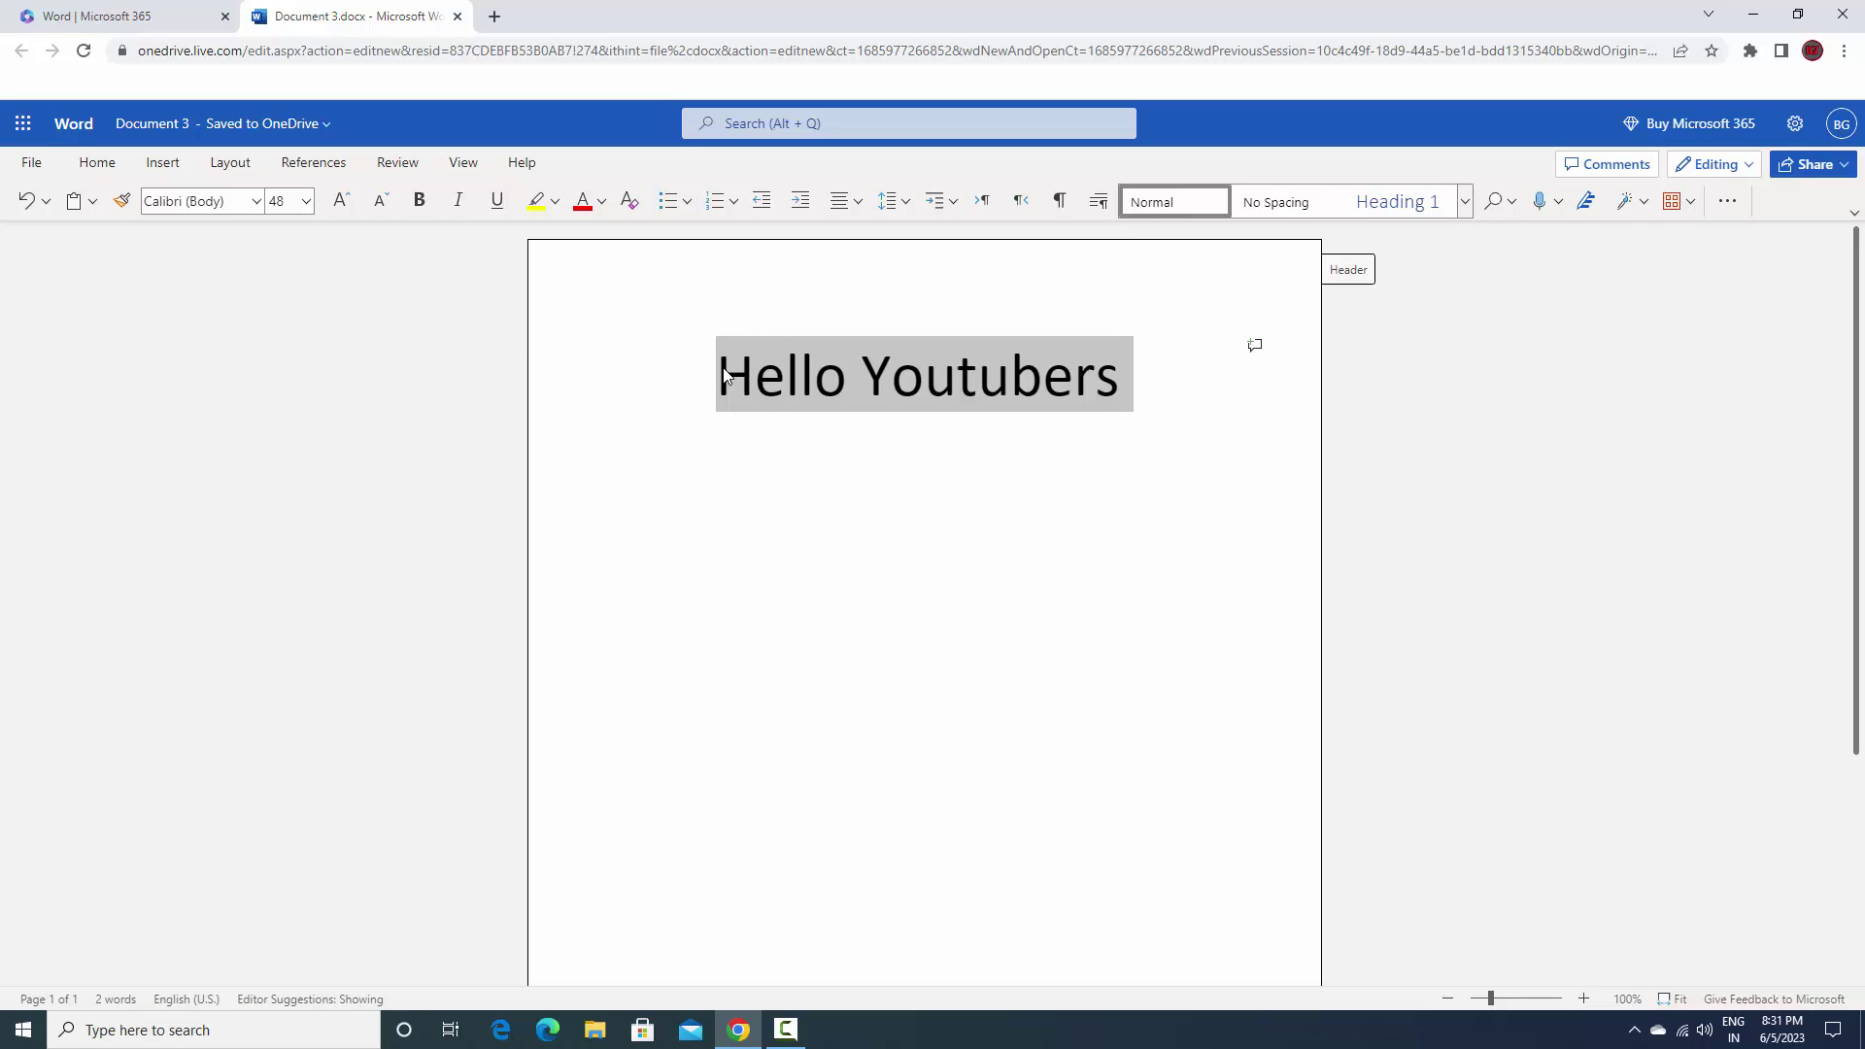
{"action": "left_click", "coordinate": [555, 202]}
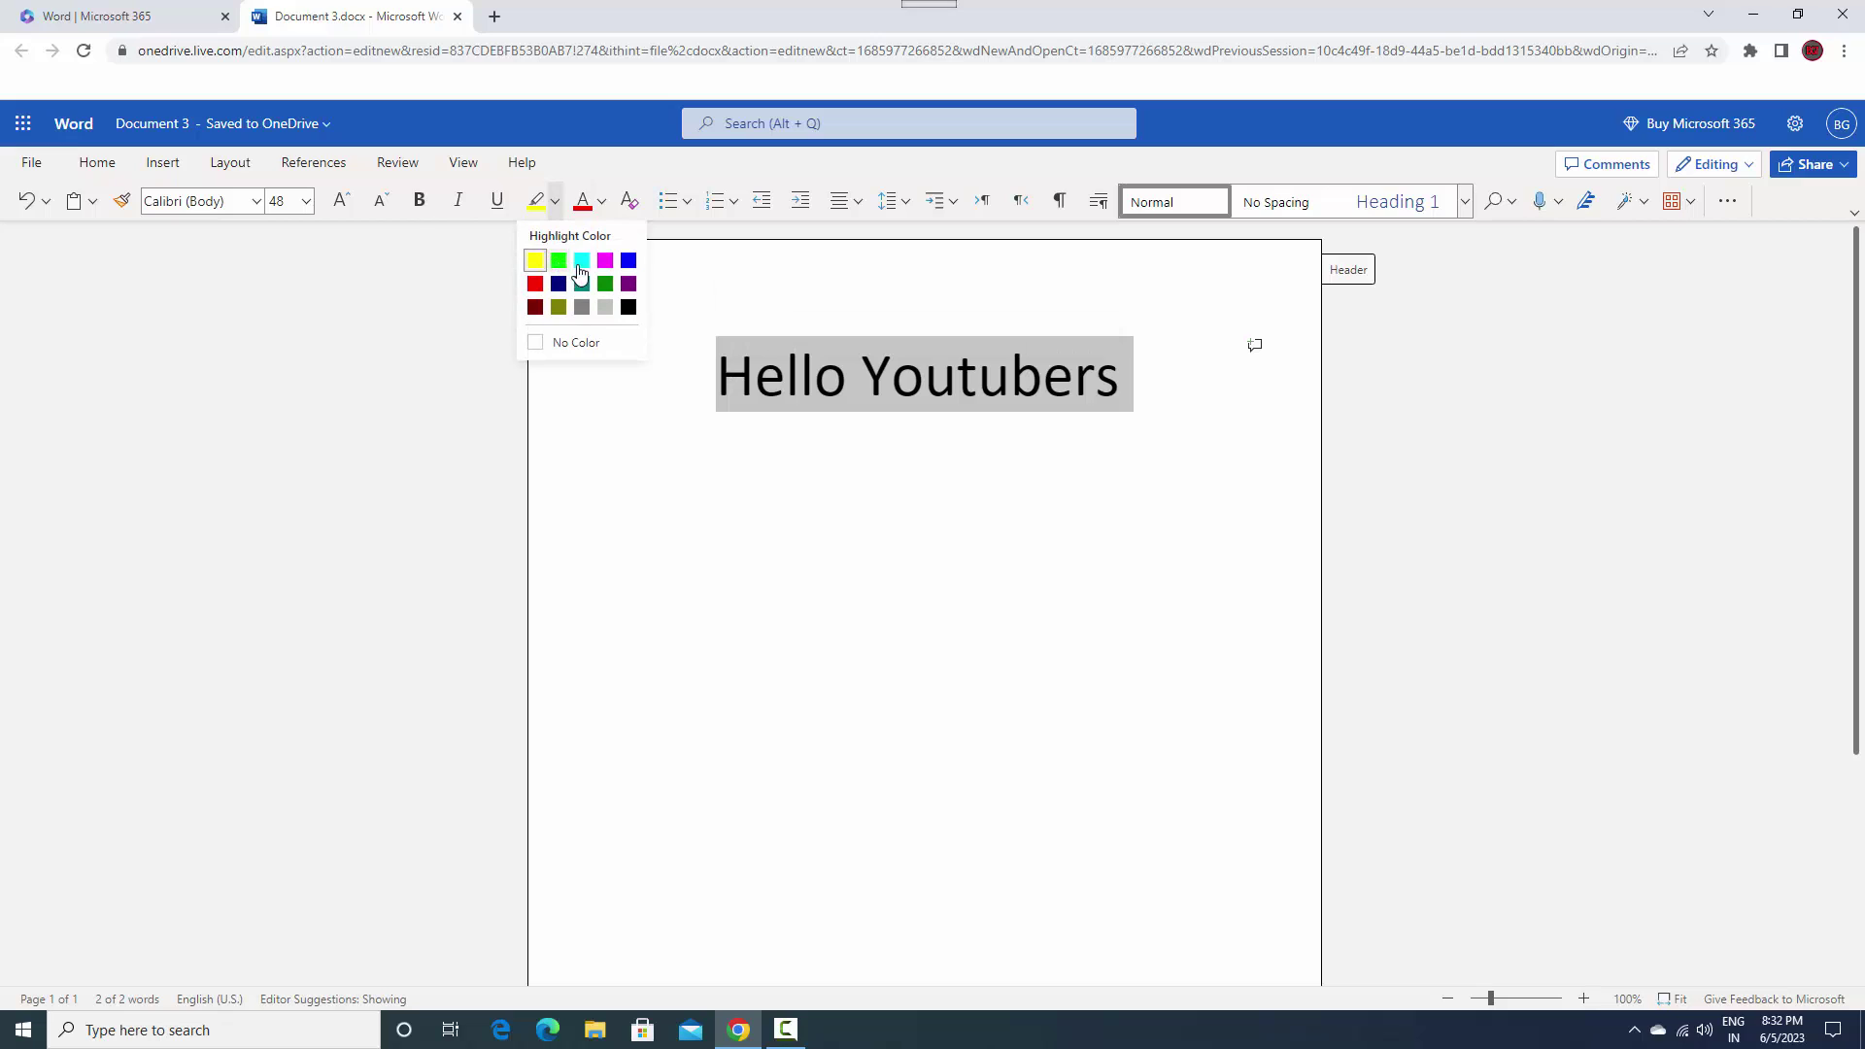
{"action": "key", "text": "Escape"}
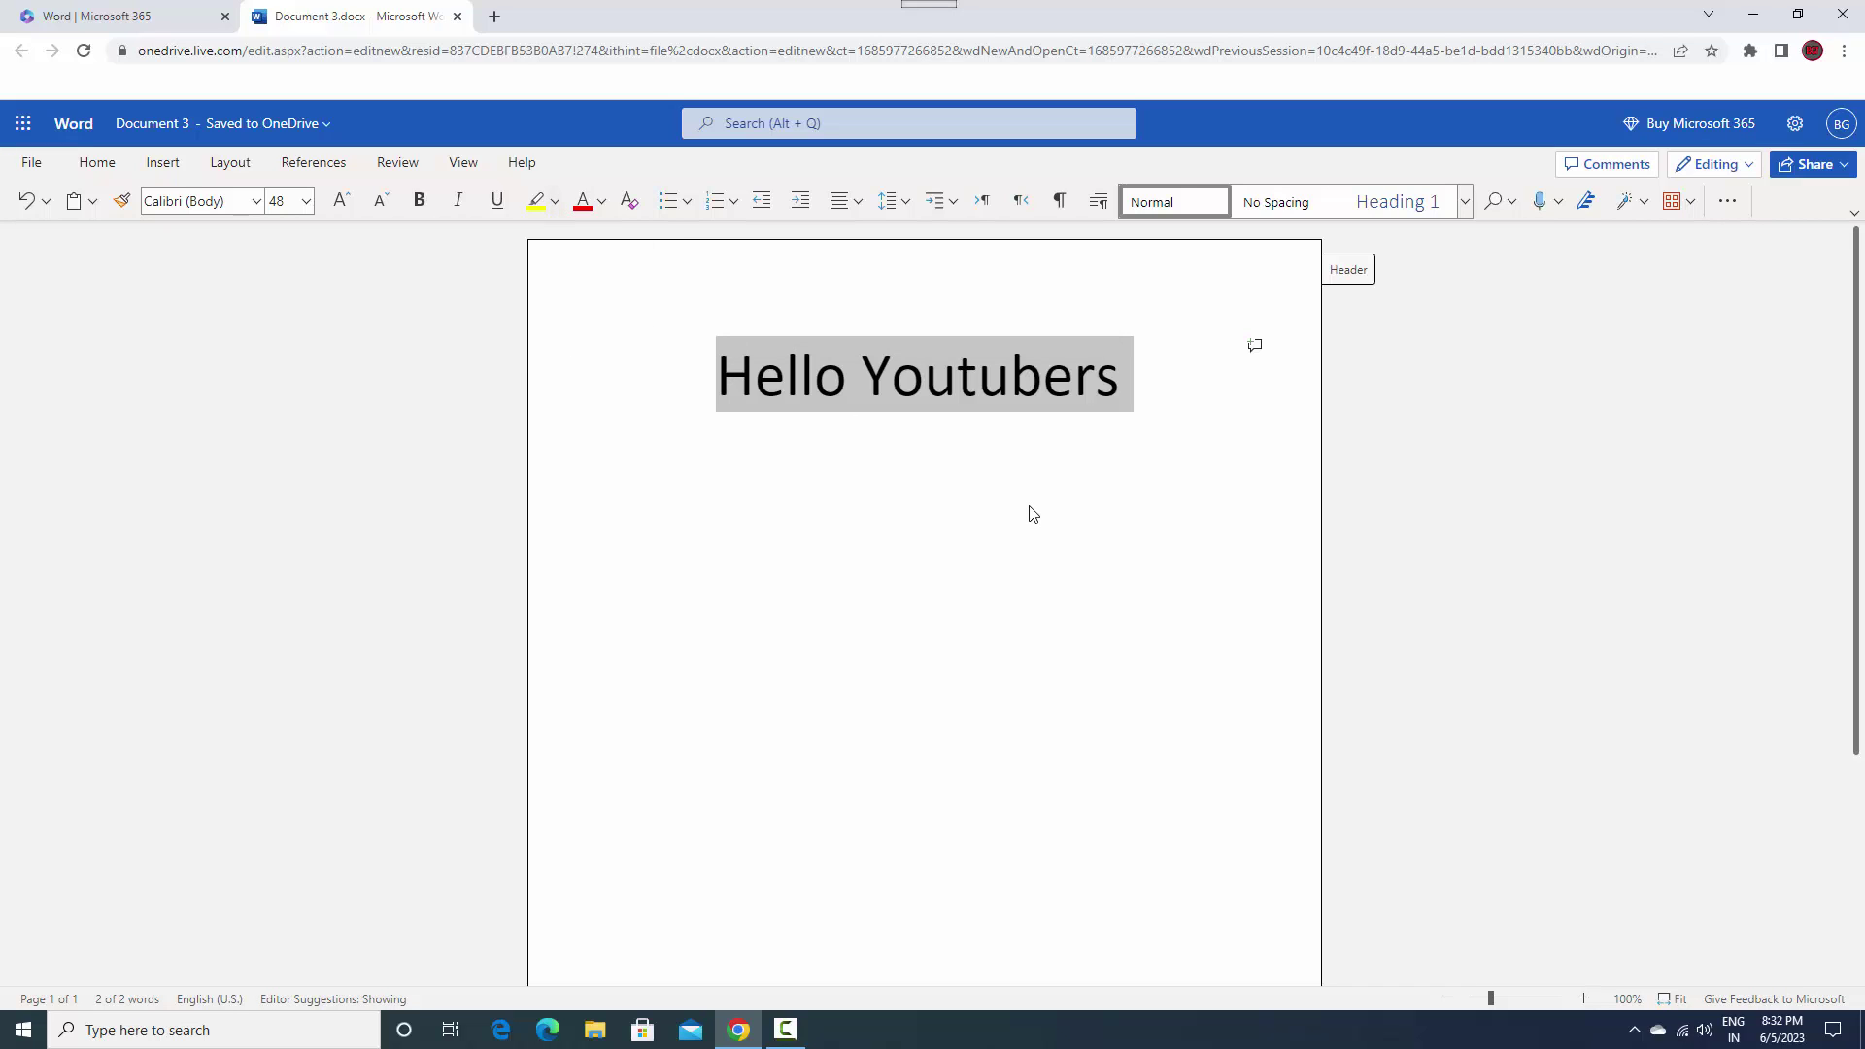
{"action": "left_click", "coordinate": [1147, 507]}
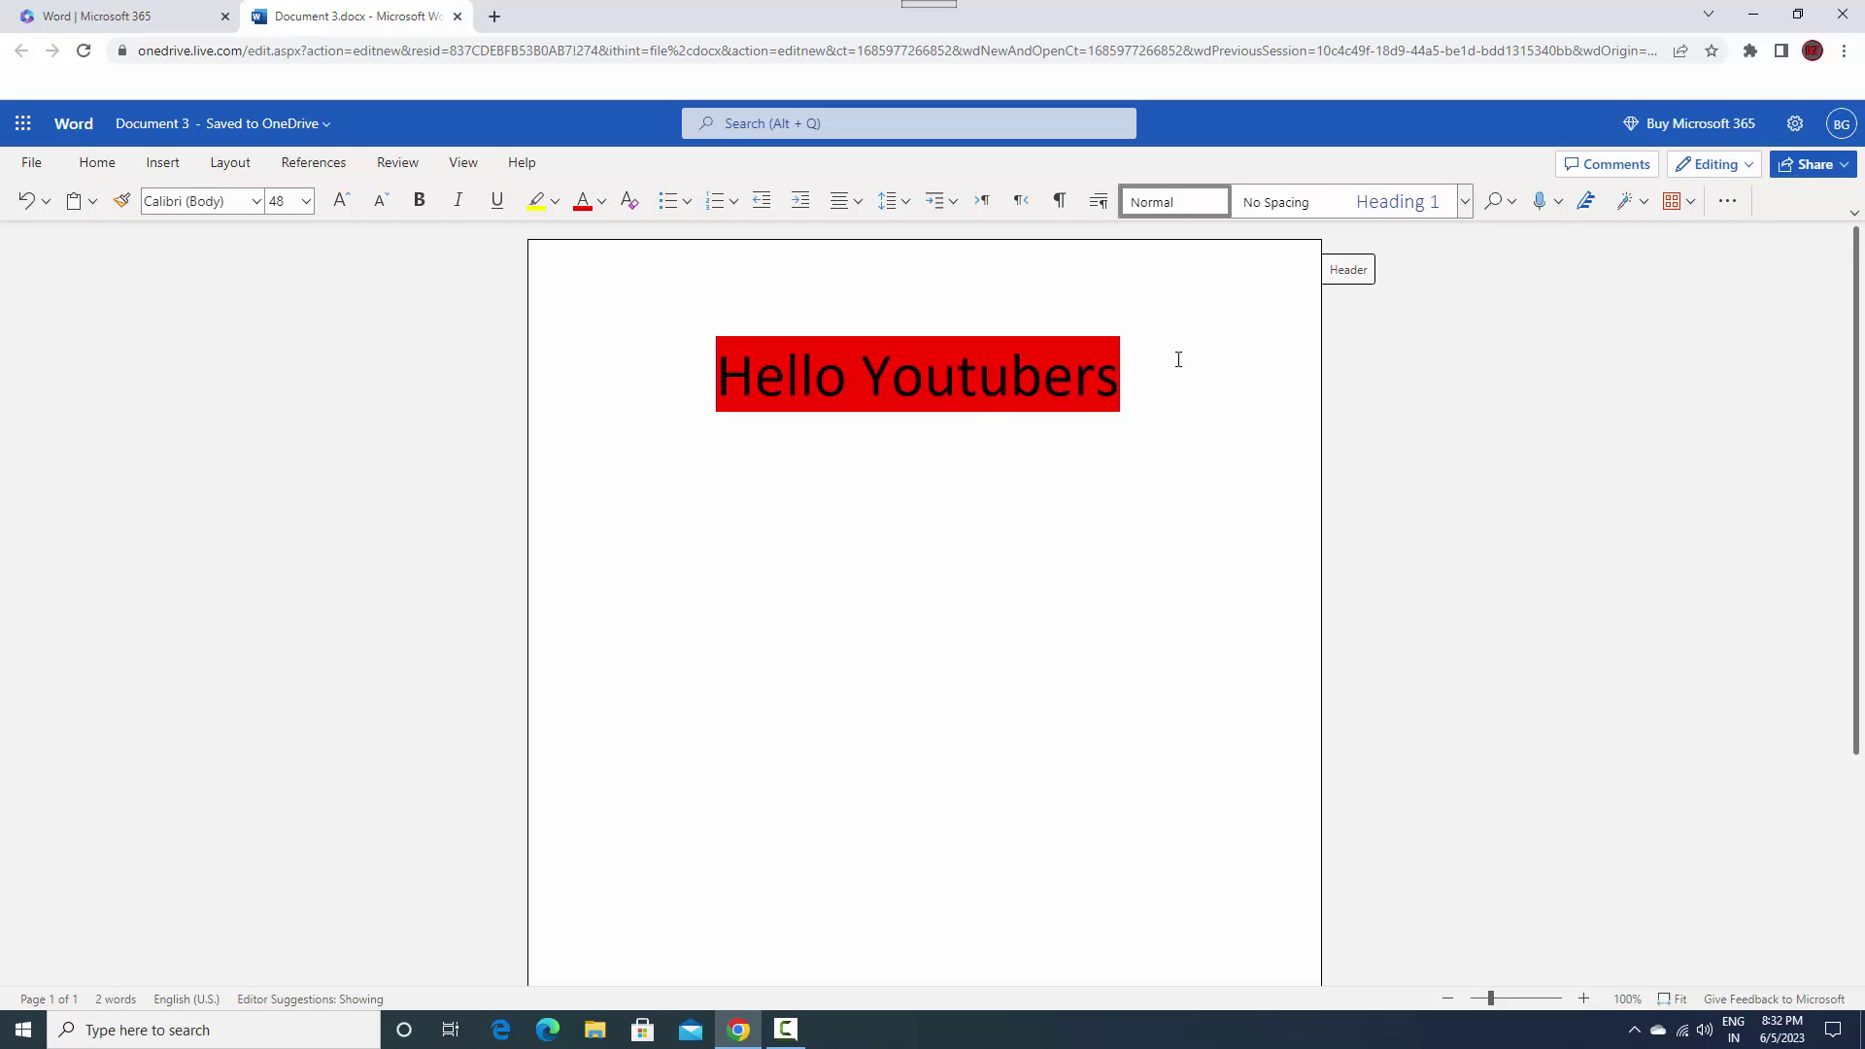
- Remove the highlight from the "Hello Youtubers" text by setting it to No Color
{"action": "left_click_drag", "start_coordinate": [1130, 376], "coordinate": [712, 379]}
{"action": "left_click_drag", "start_coordinate": [1150, 379], "coordinate": [624, 366]}
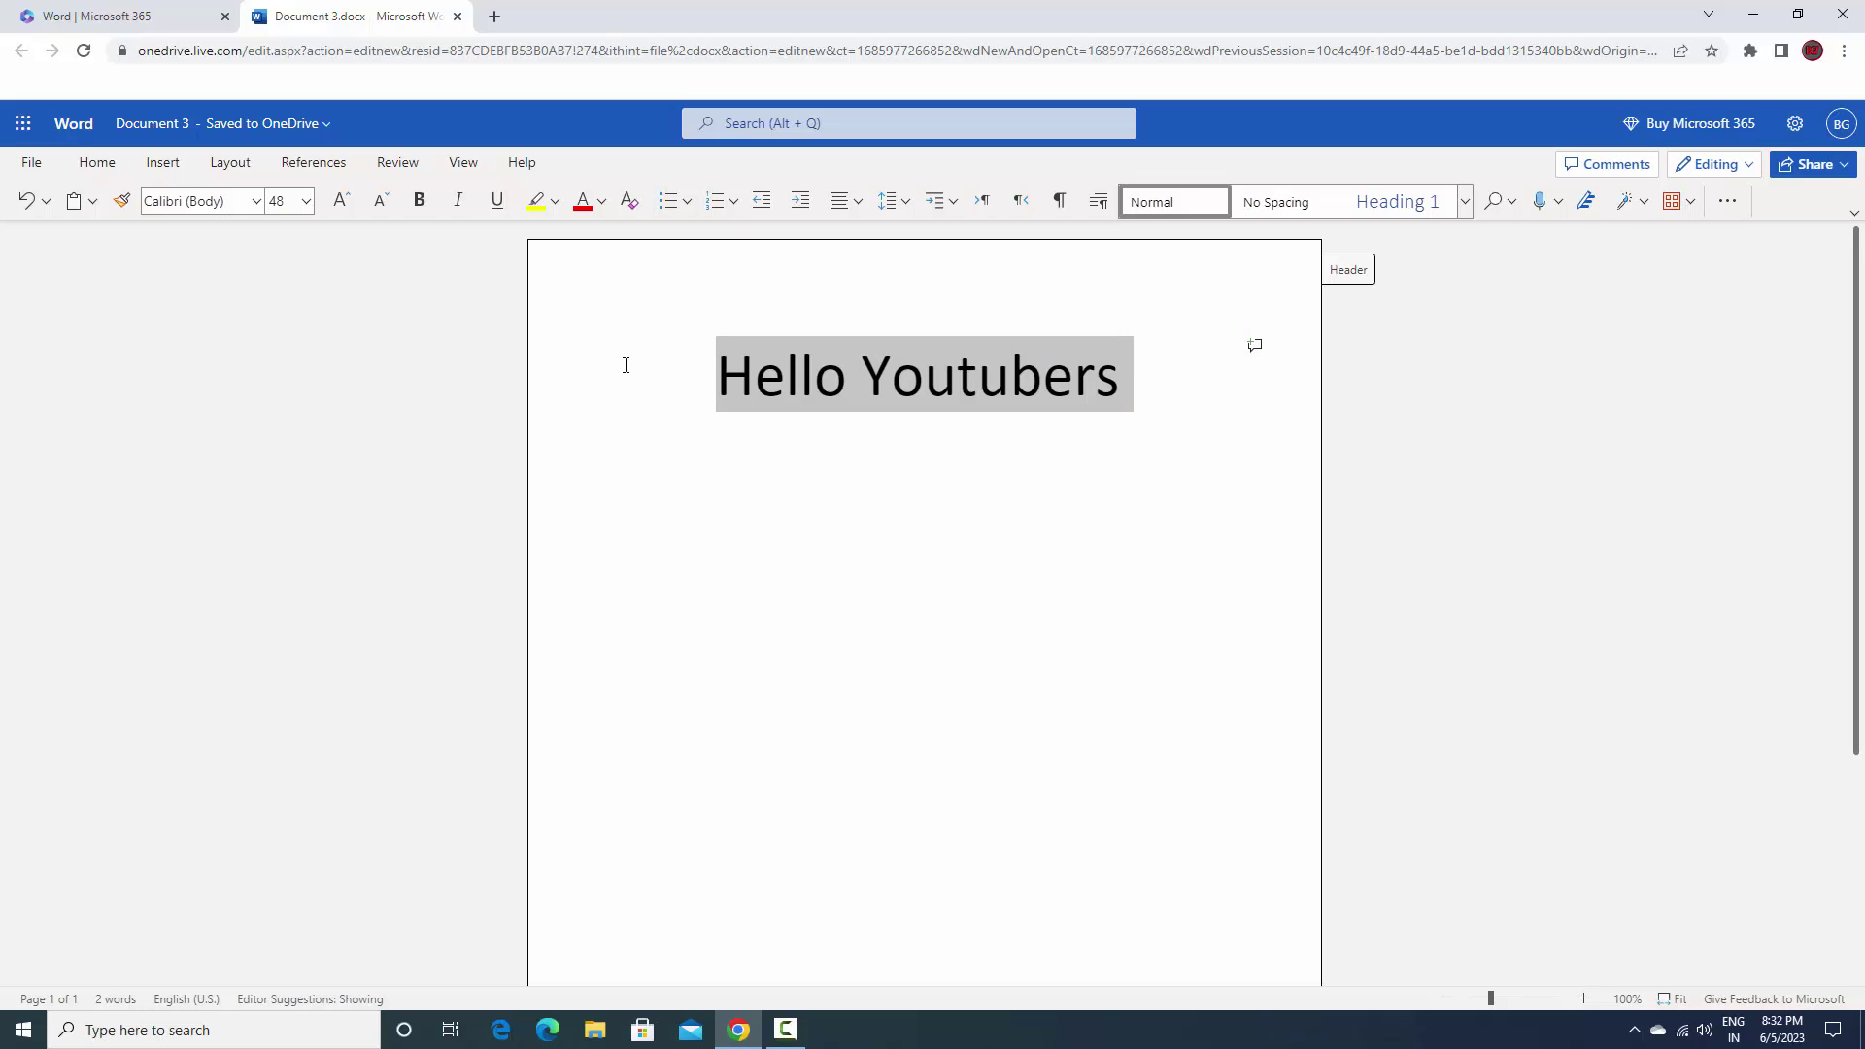
{"action": "left_click", "coordinate": [556, 204]}
{"action": "left_click", "coordinate": [541, 342]}
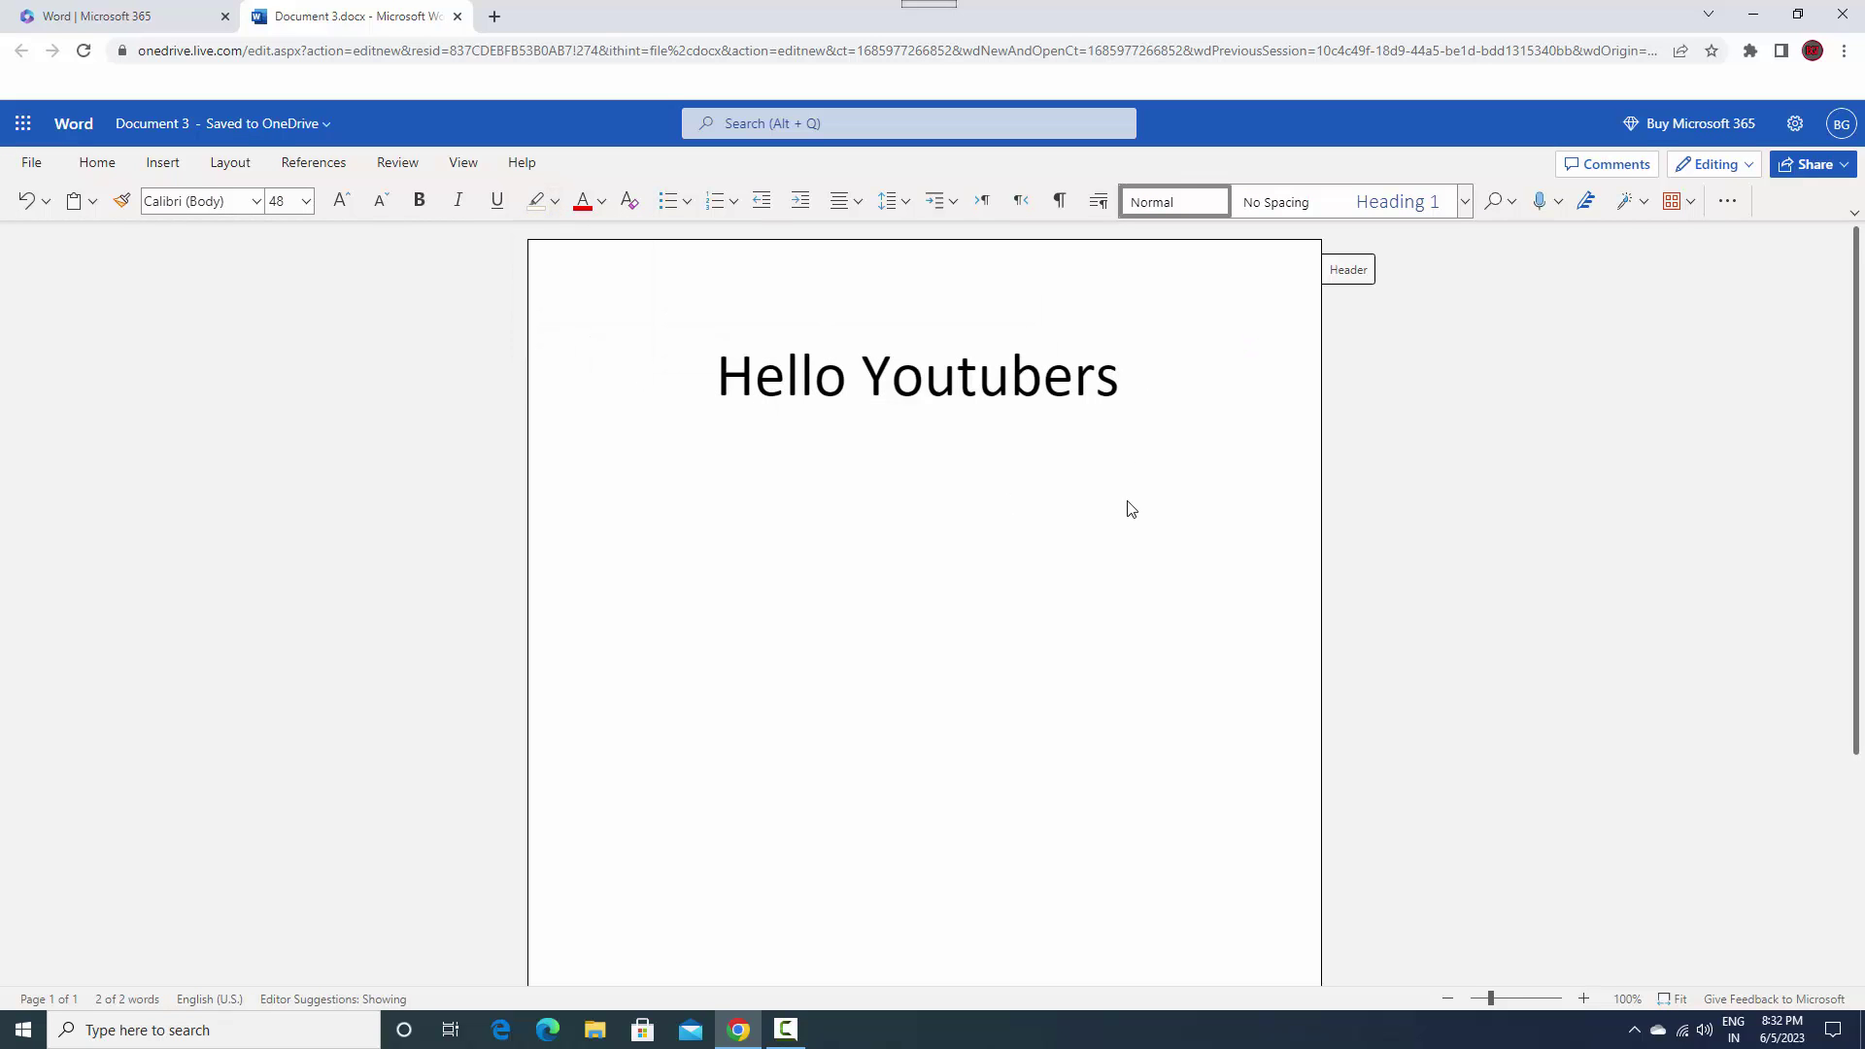
{"action": "left_click", "coordinate": [1160, 353]}
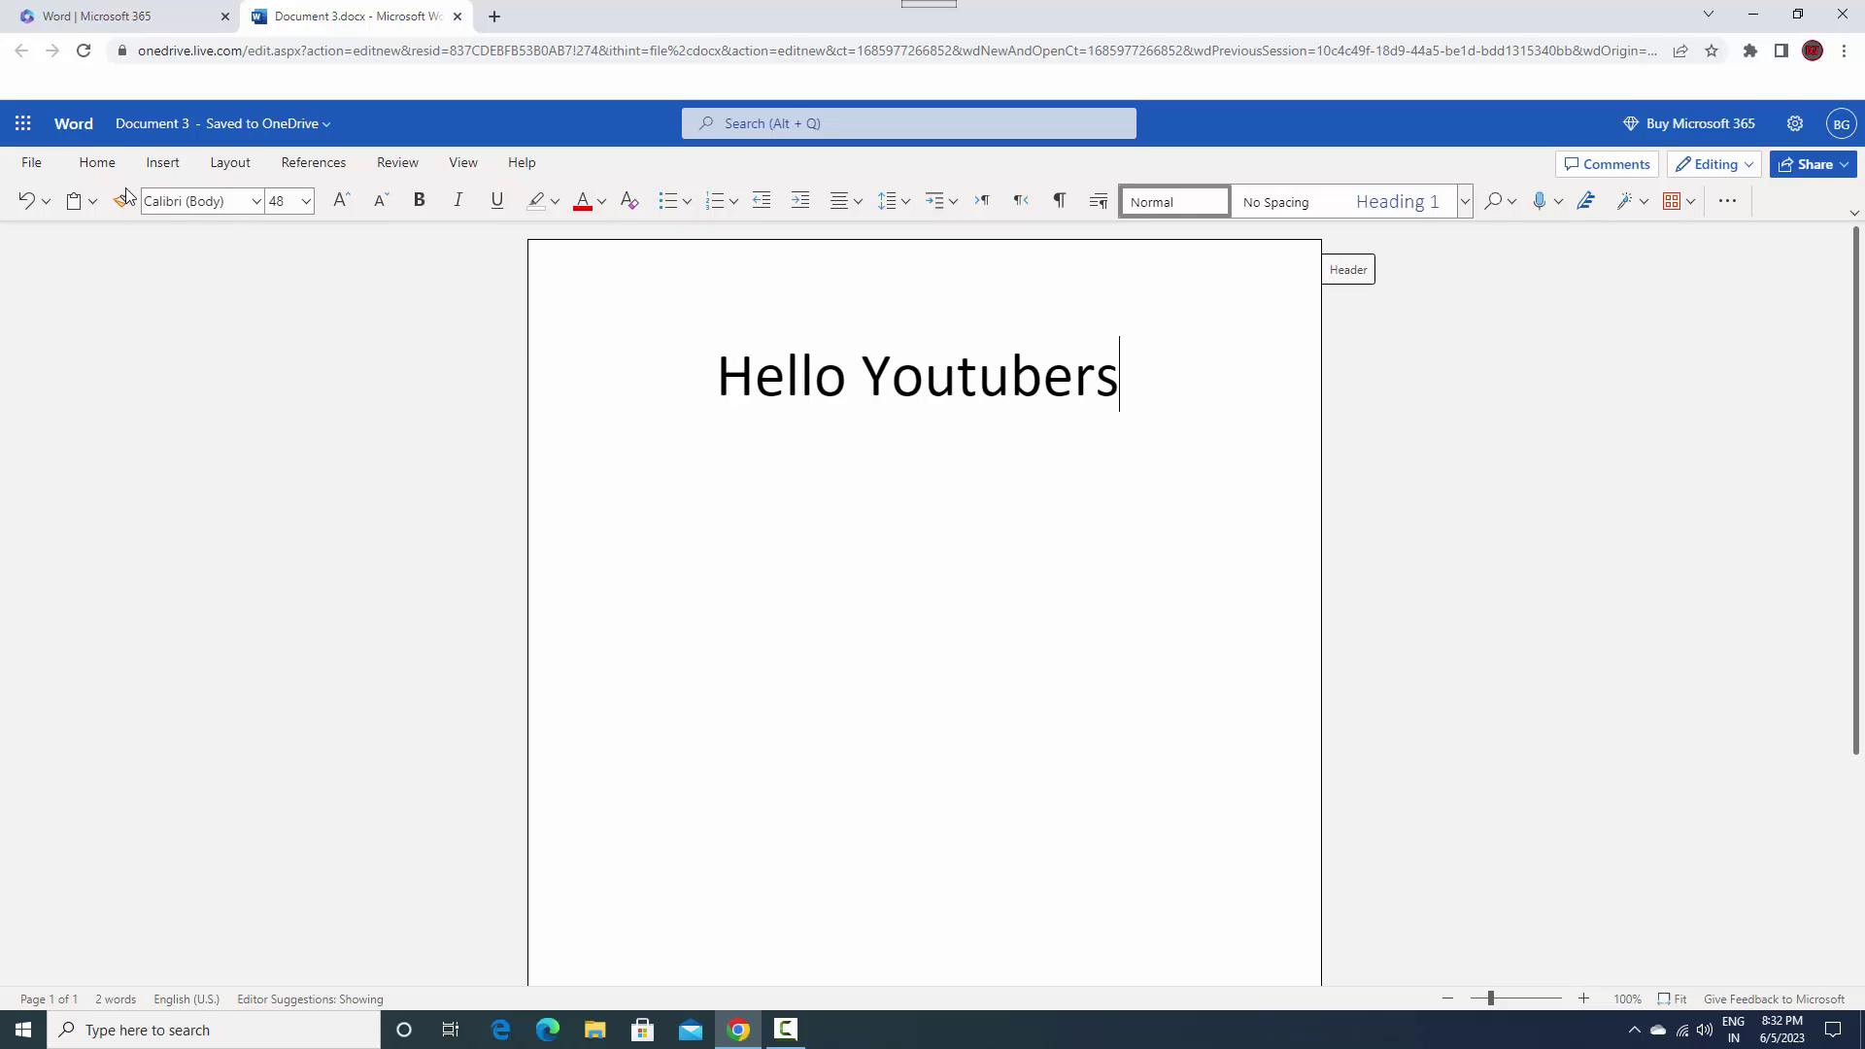
{"action": "left_click", "coordinate": [32, 163]}
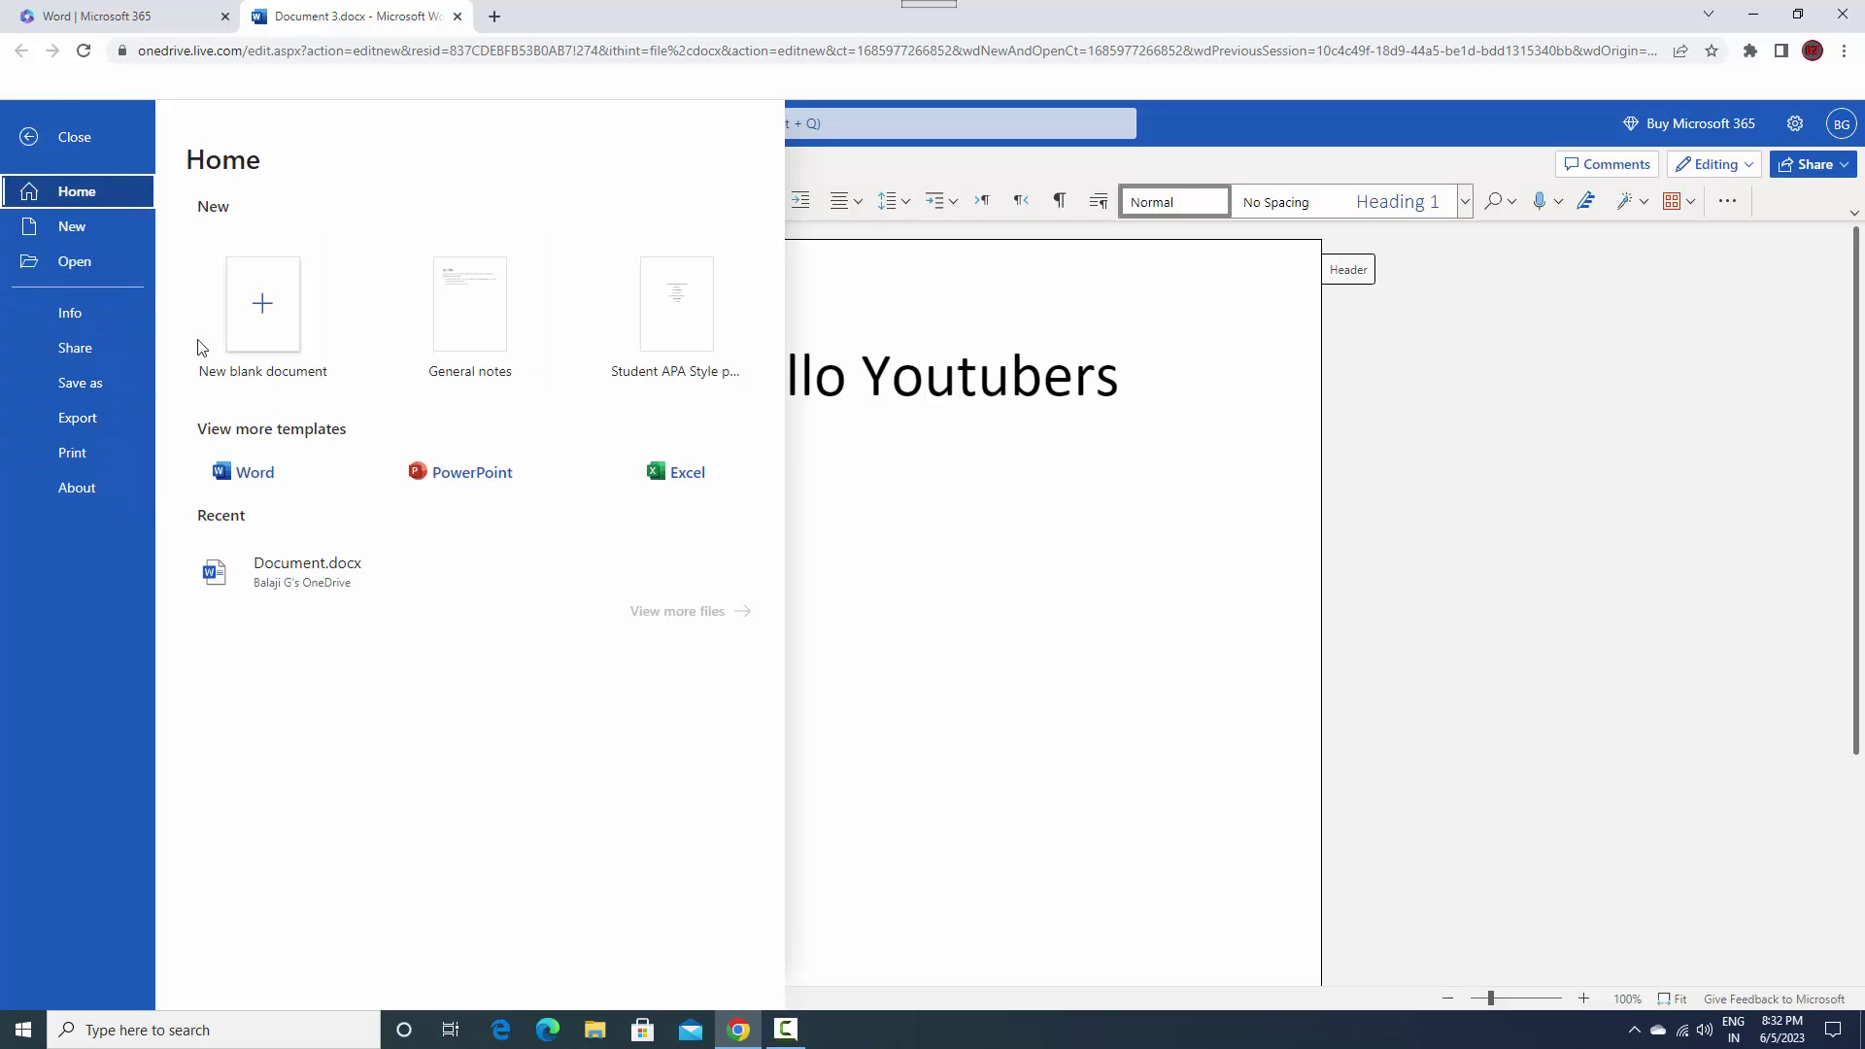
{"action": "left_click", "coordinate": [849, 485]}
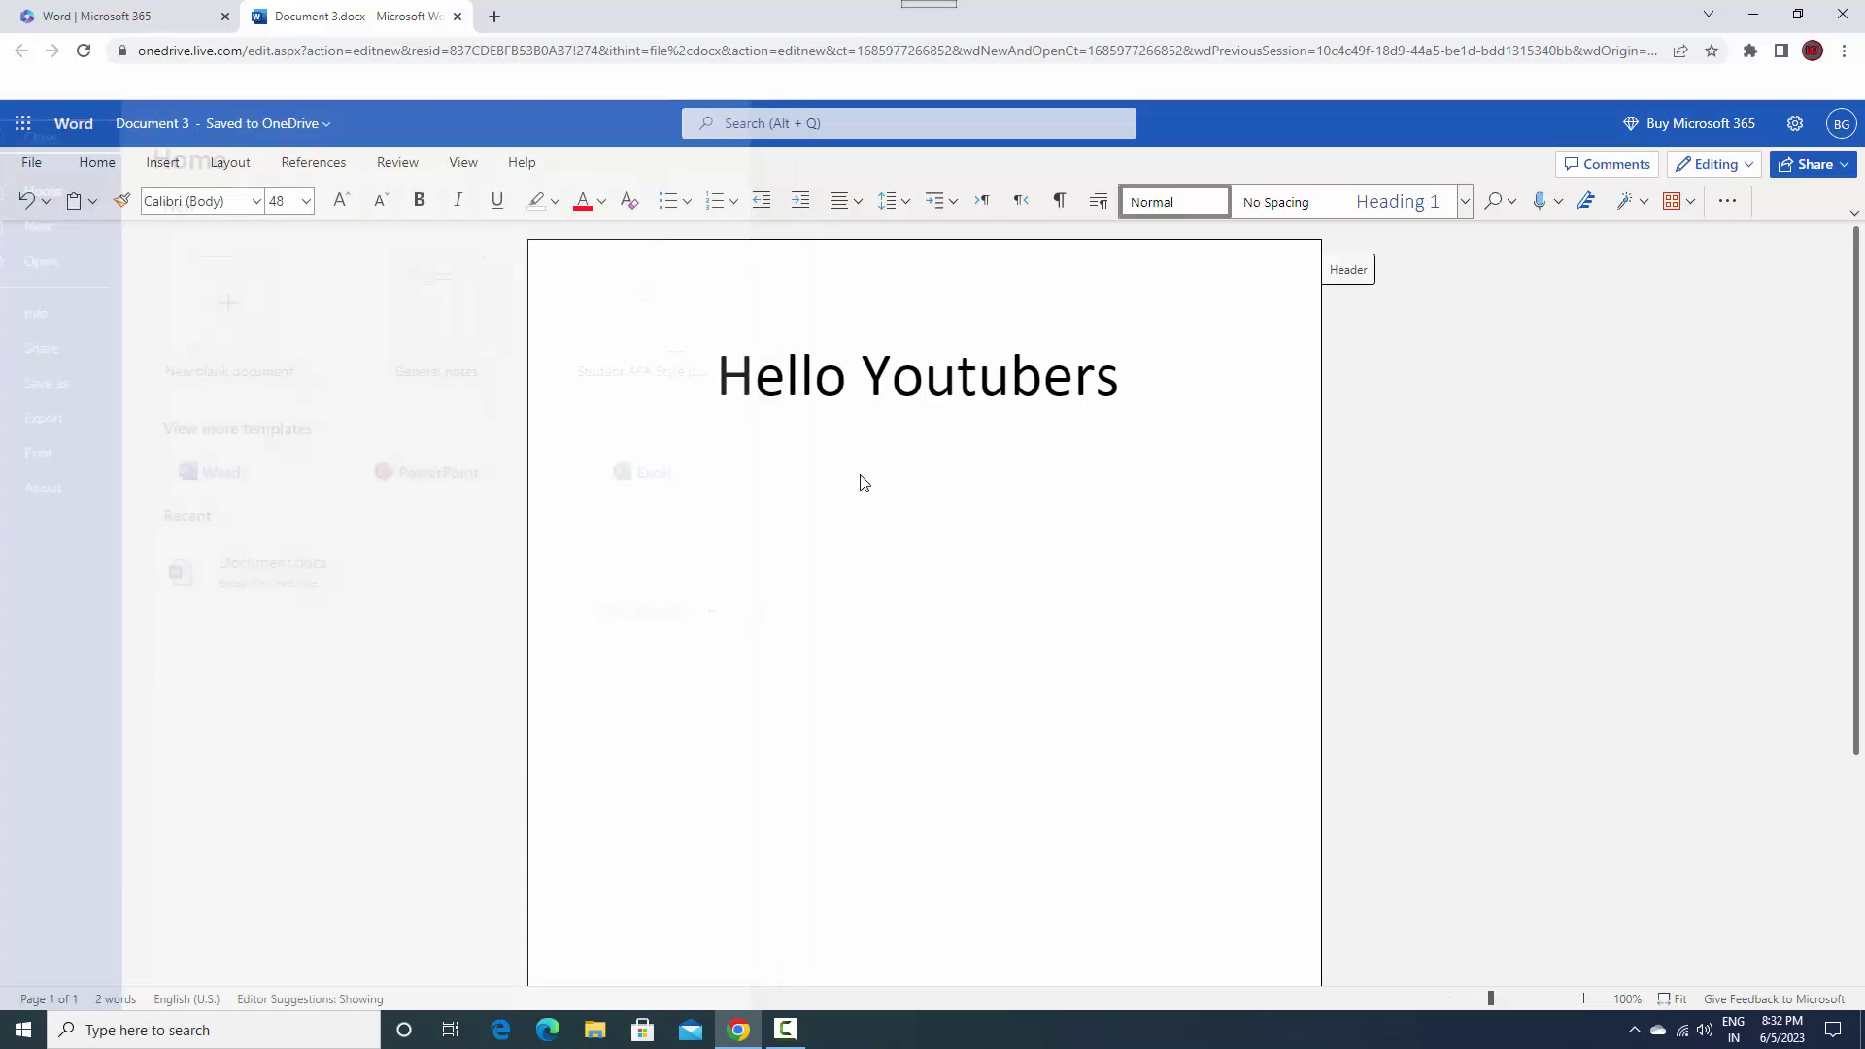
{"action": "left_click", "coordinate": [97, 163]}
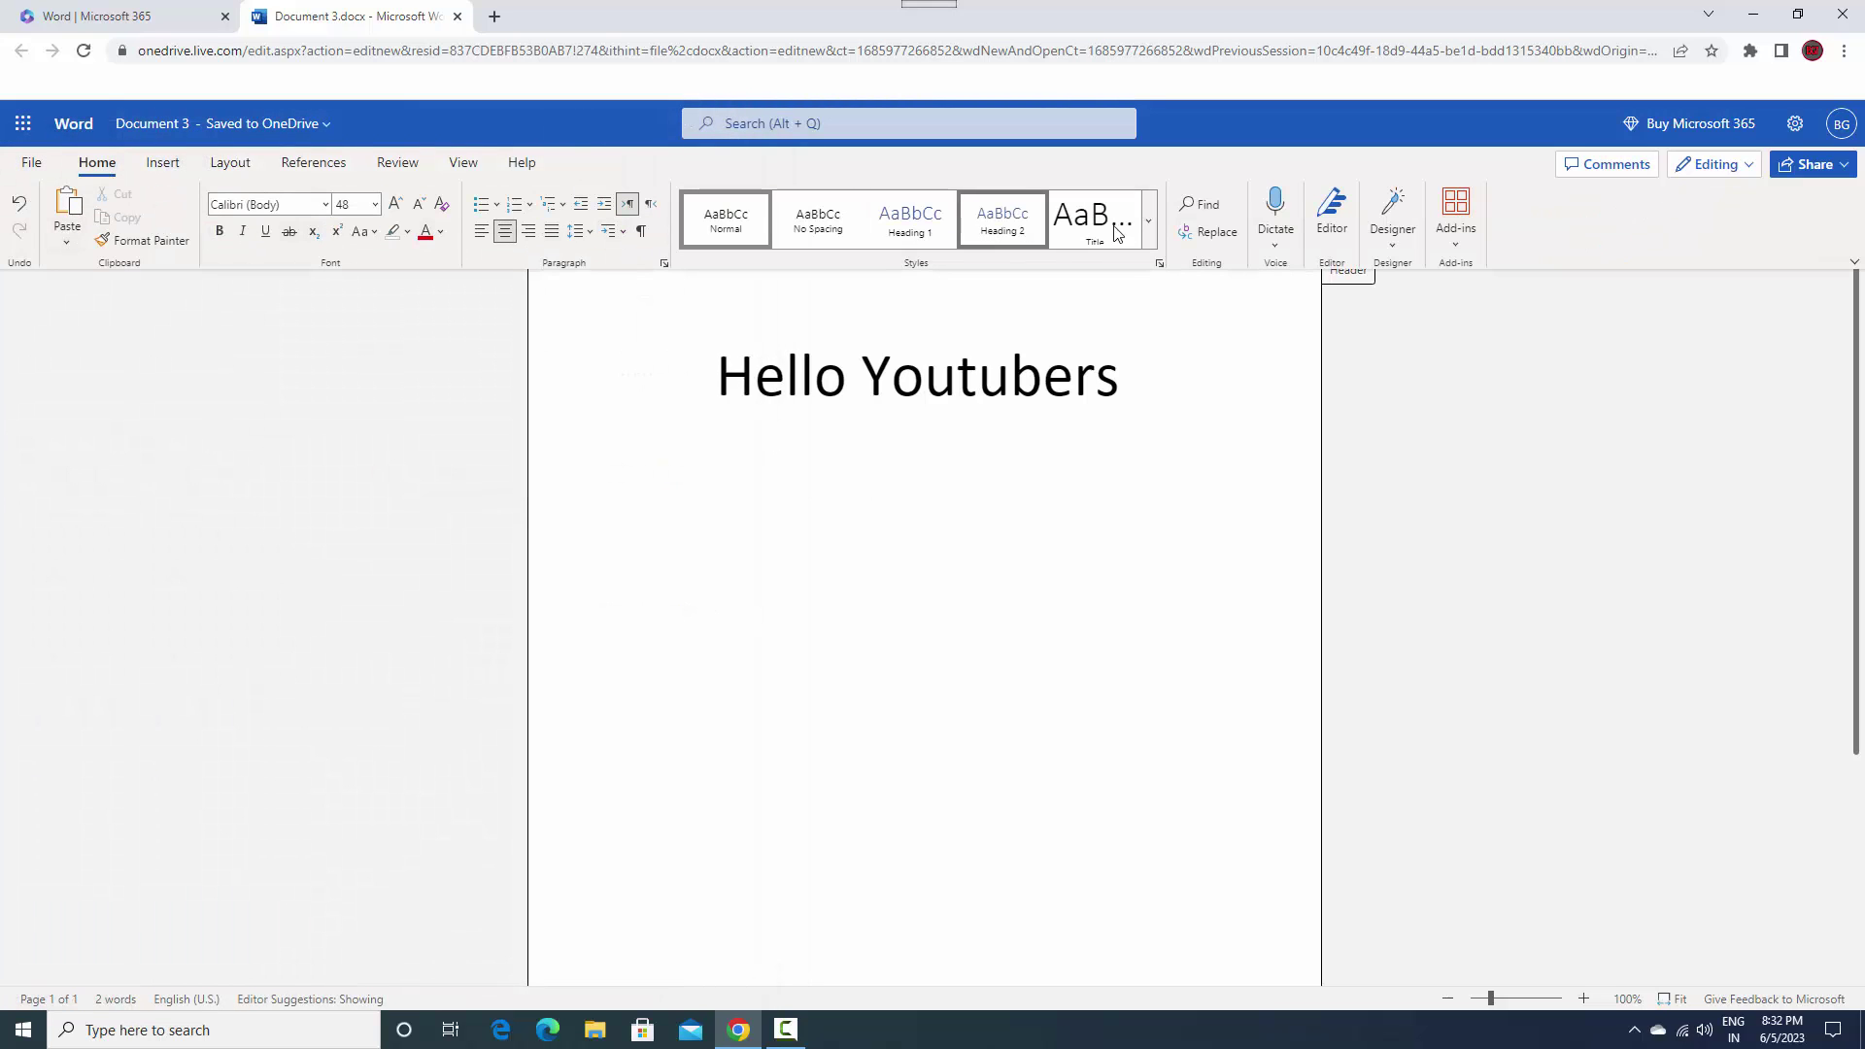
{"action": "left_click", "coordinate": [163, 164]}
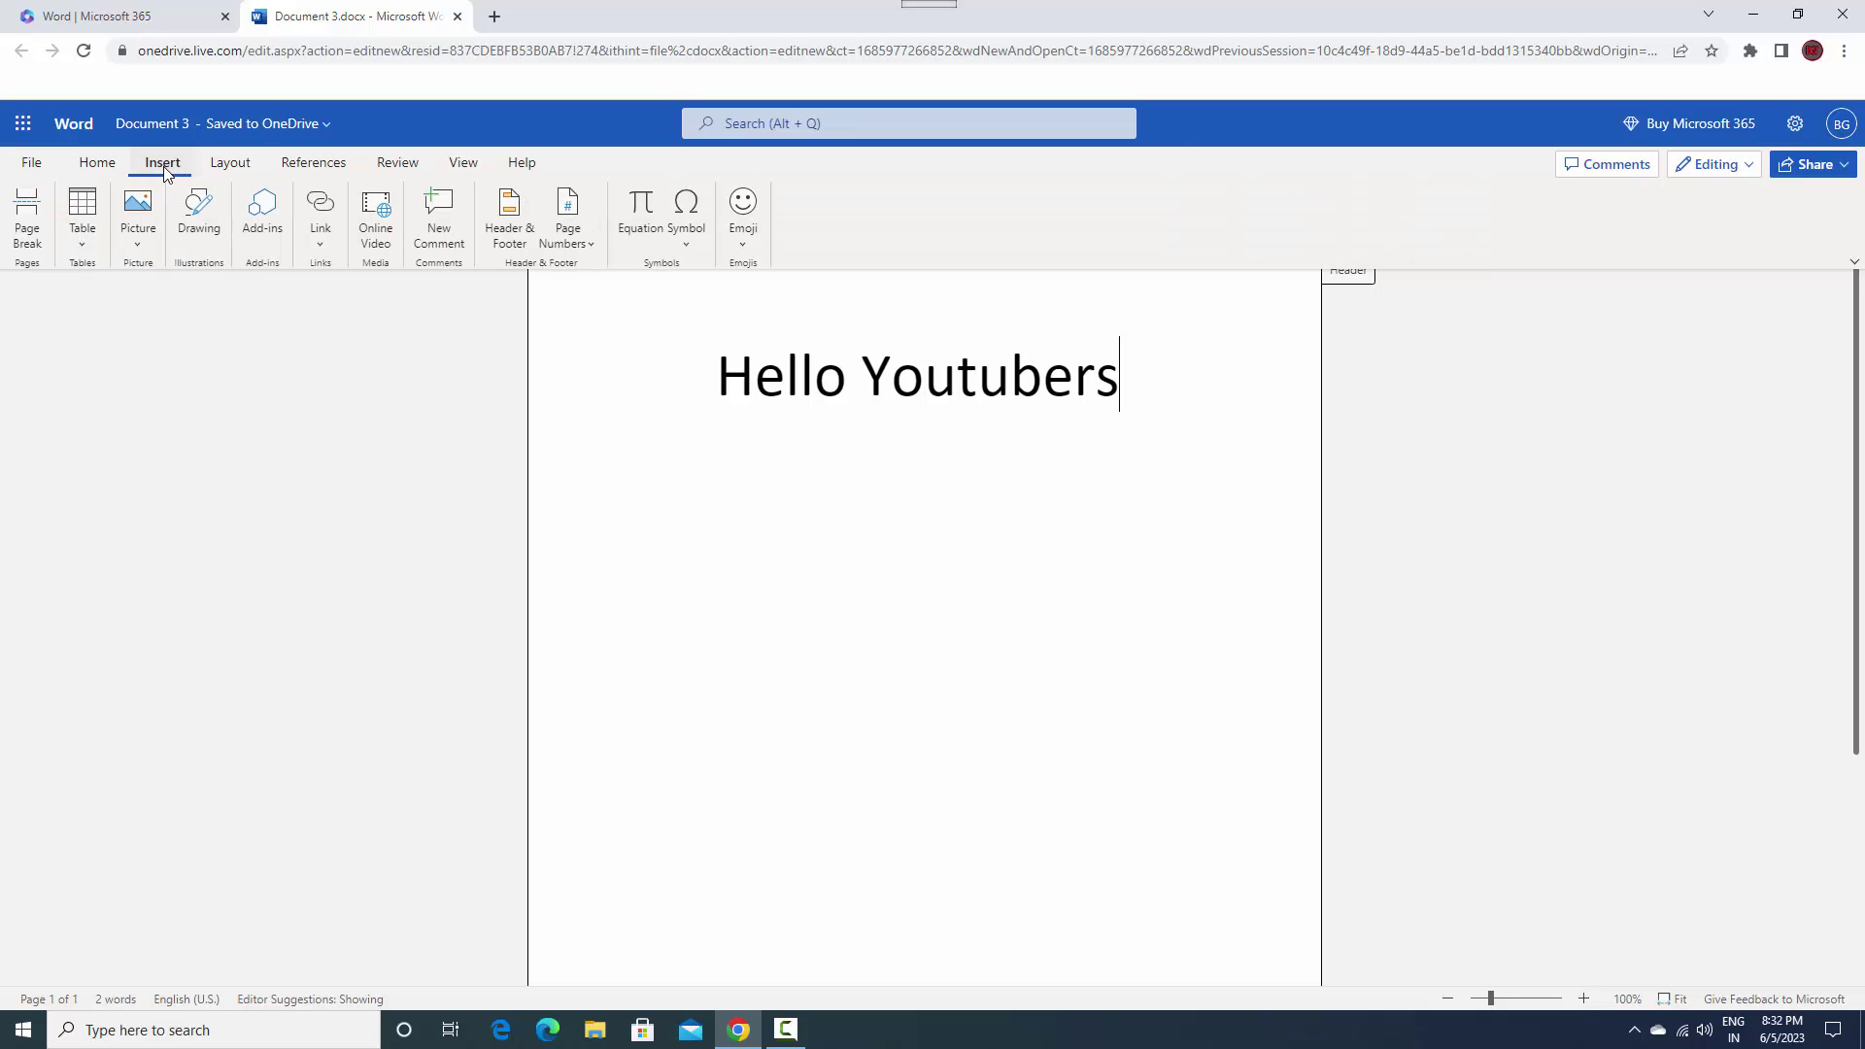
{"action": "left_click", "coordinate": [90, 247]}
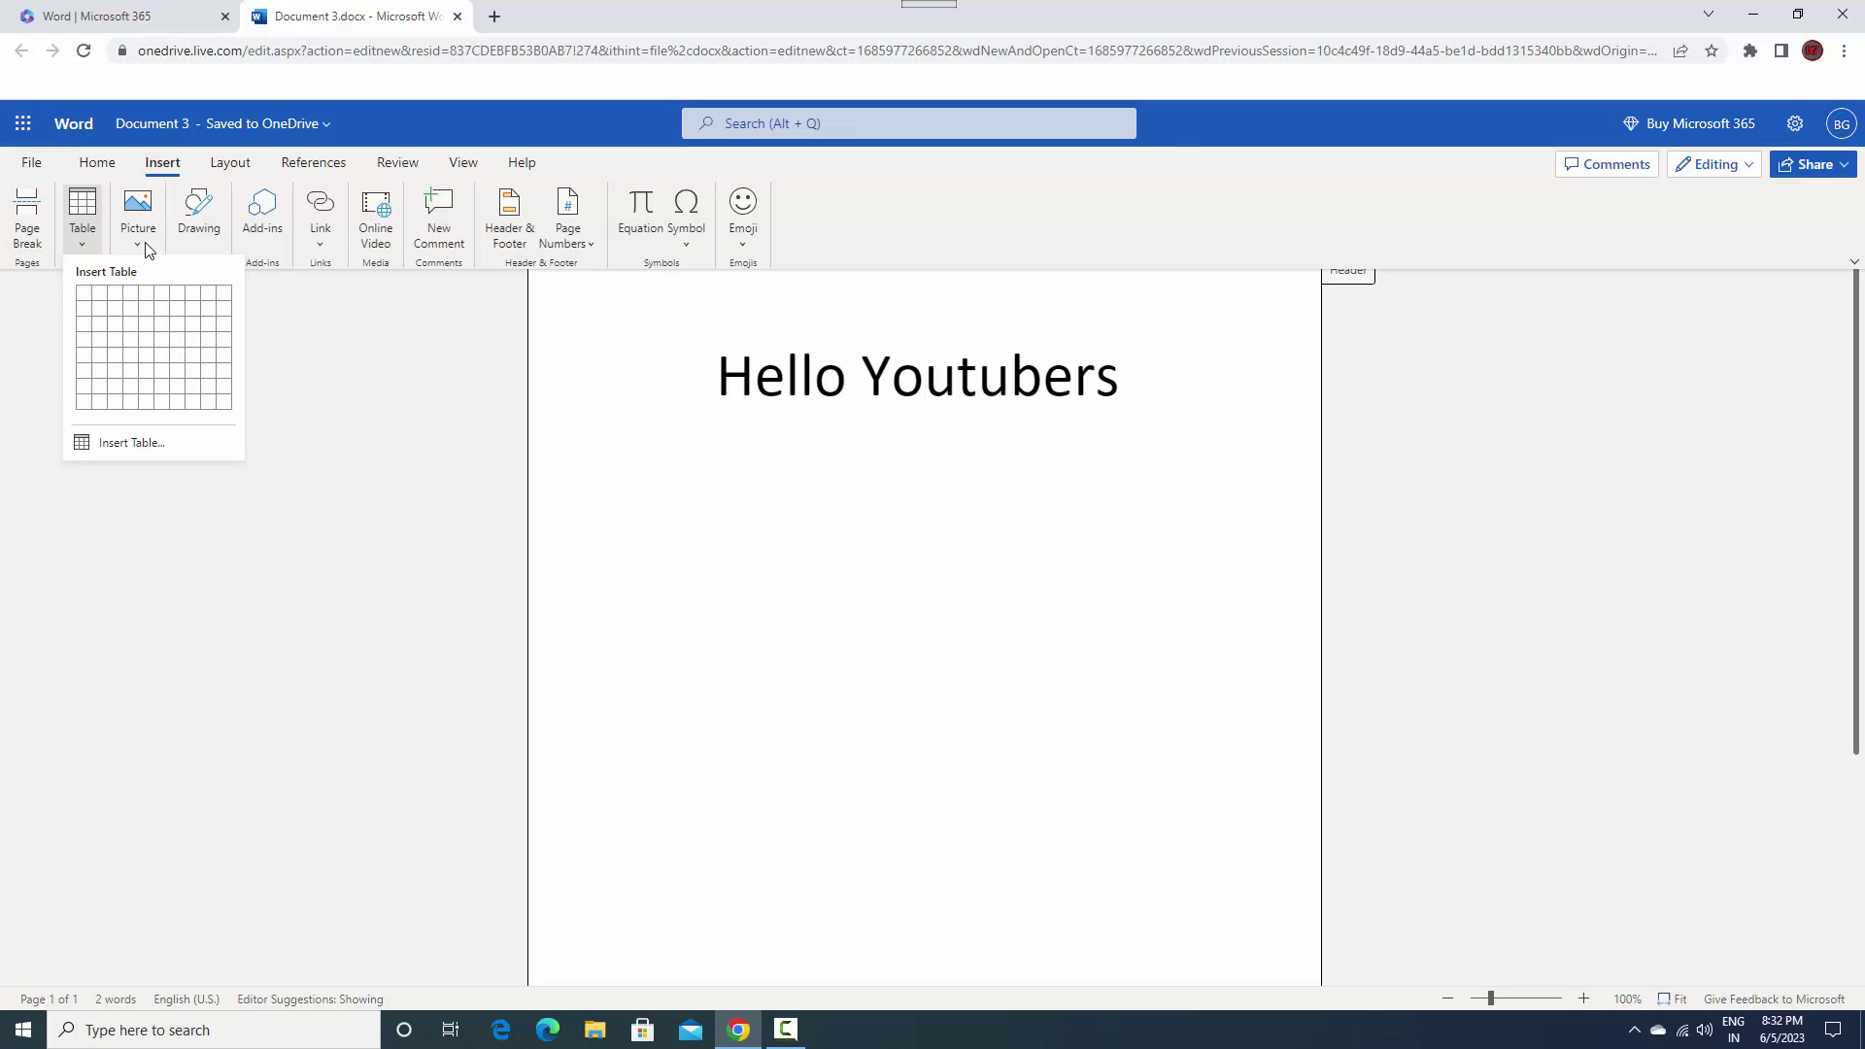
- Examine the link, page layout, references, review and view commands available for the Word document
{"action": "key", "text": "Escape"}
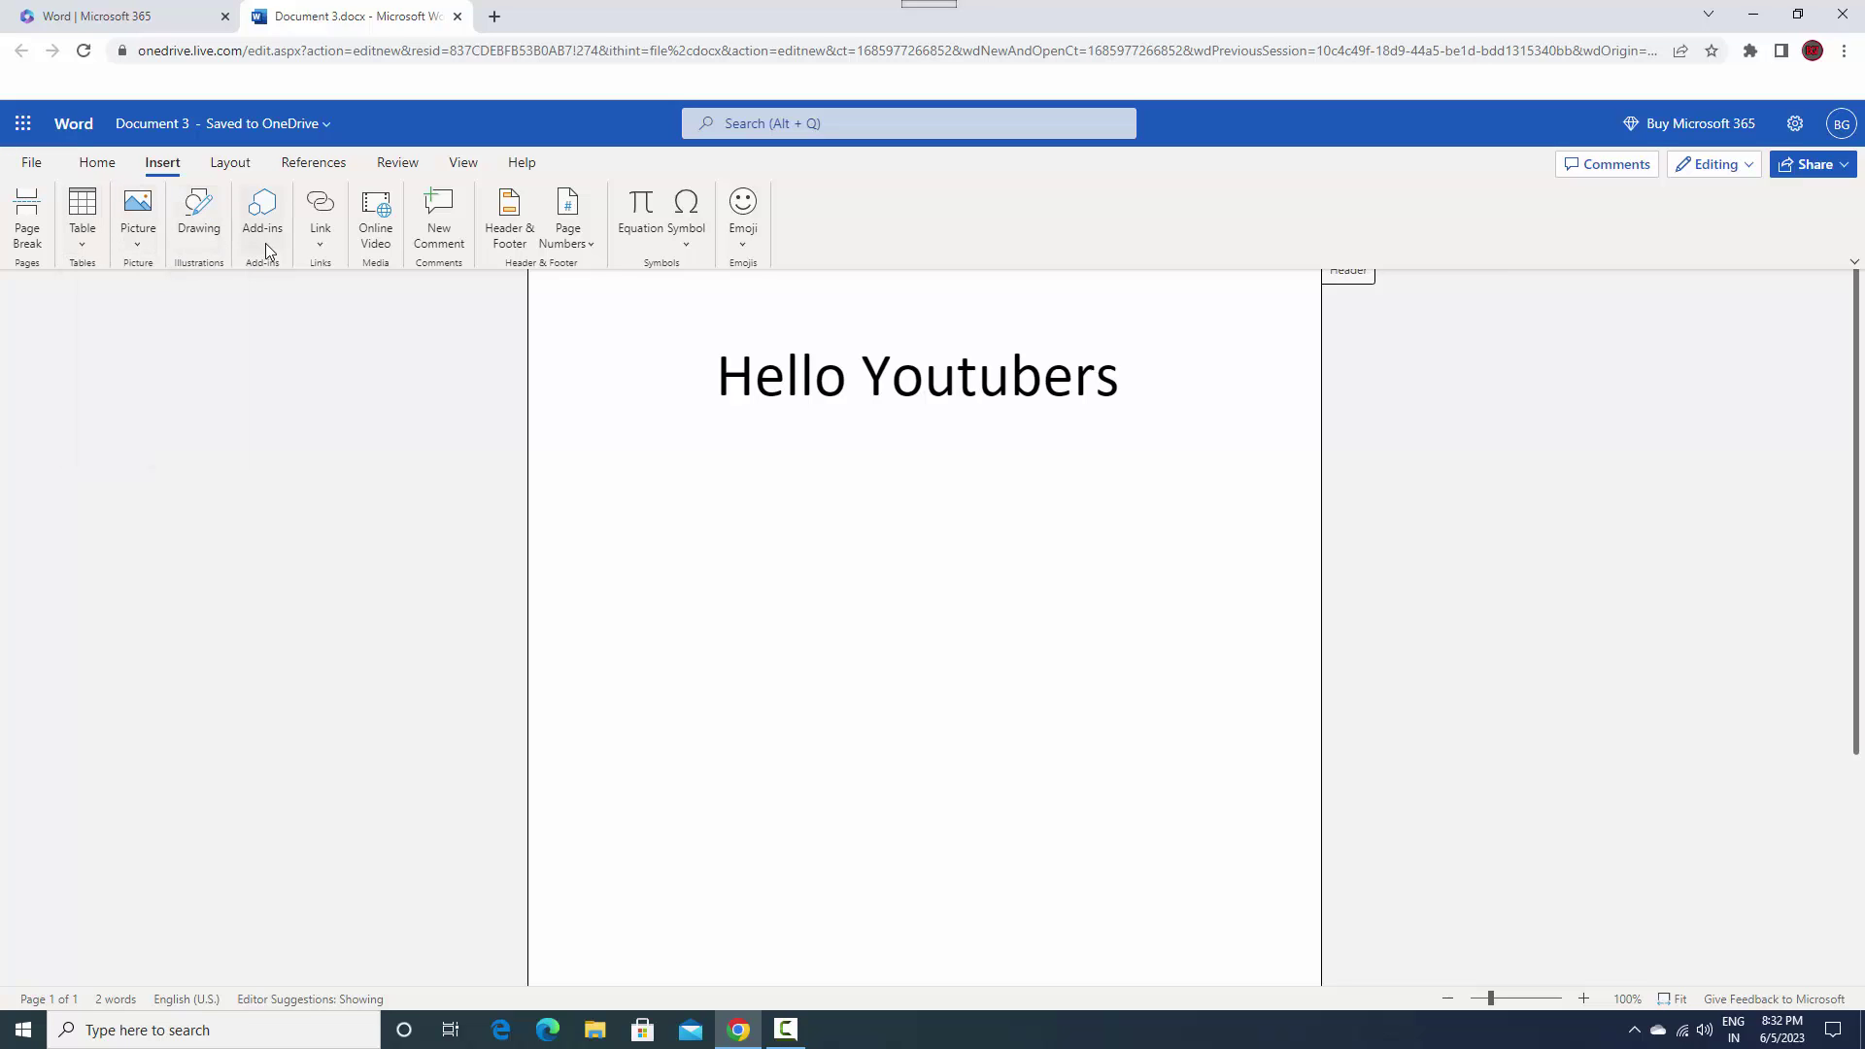
{"action": "left_click", "coordinate": [318, 243]}
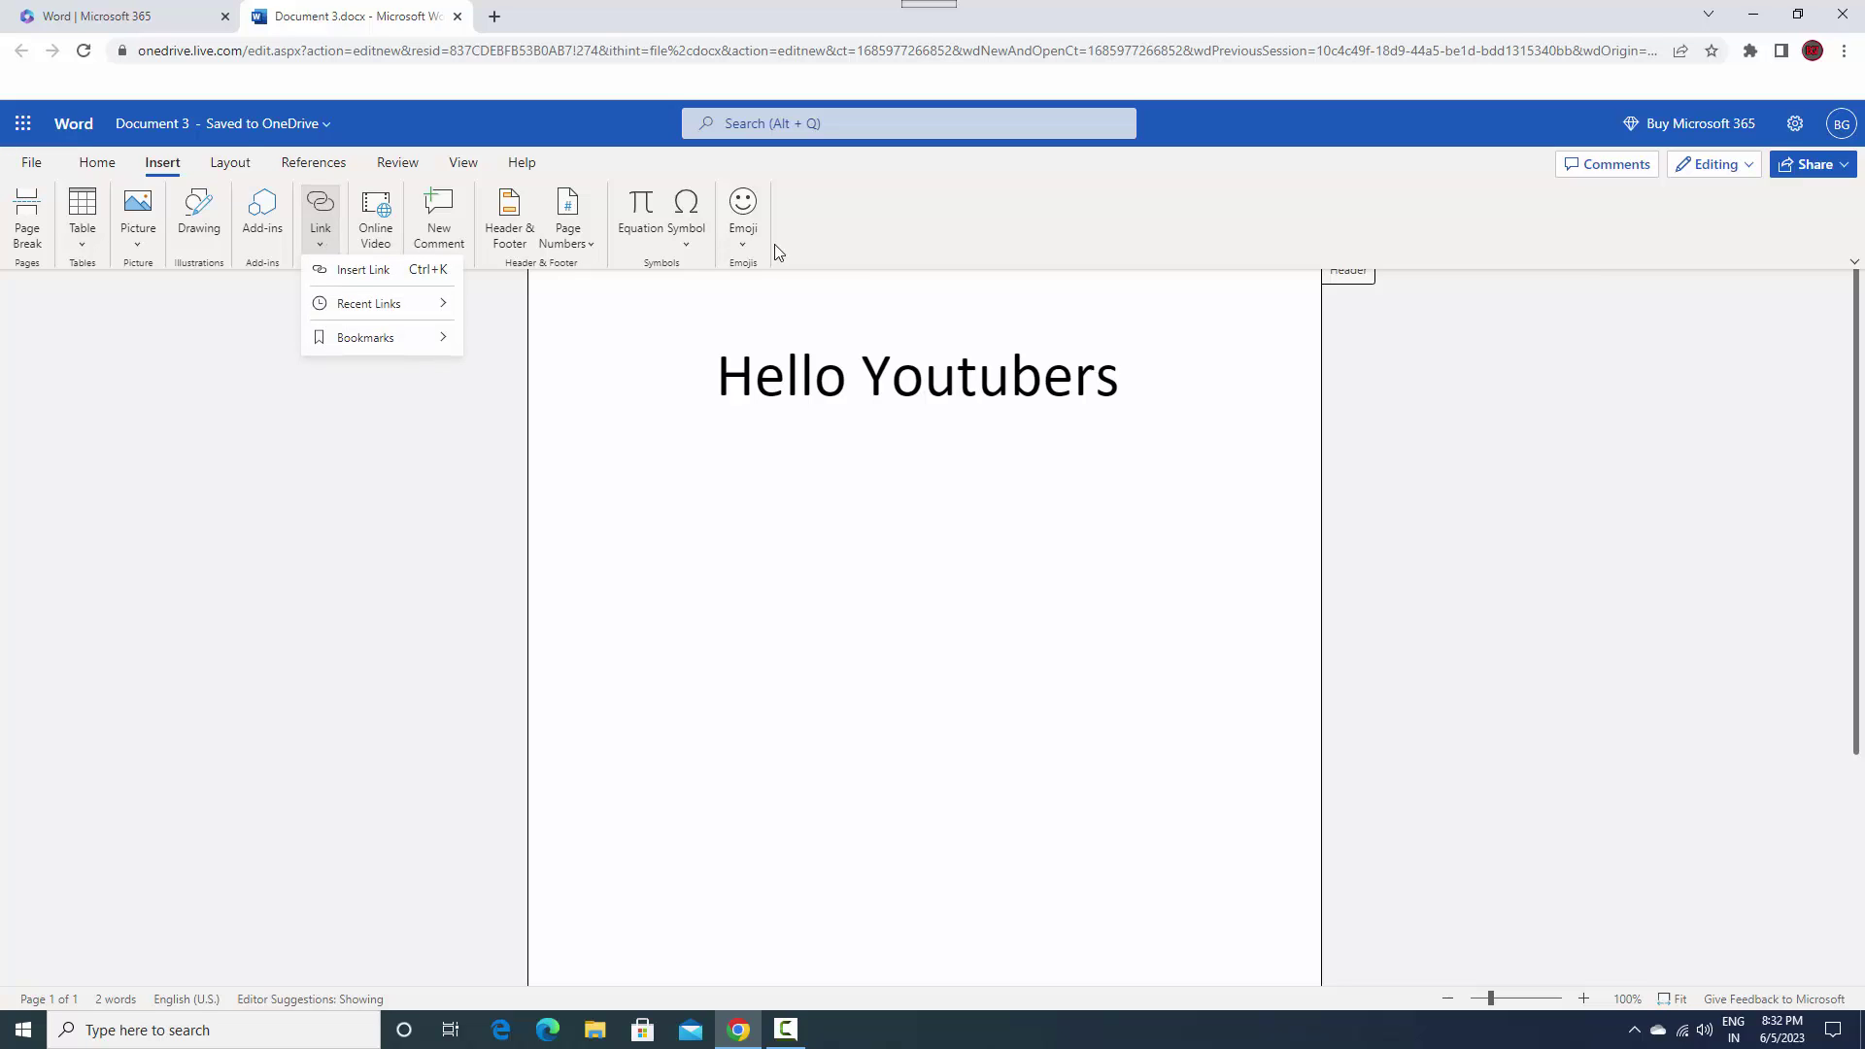
{"action": "left_click", "coordinate": [241, 167]}
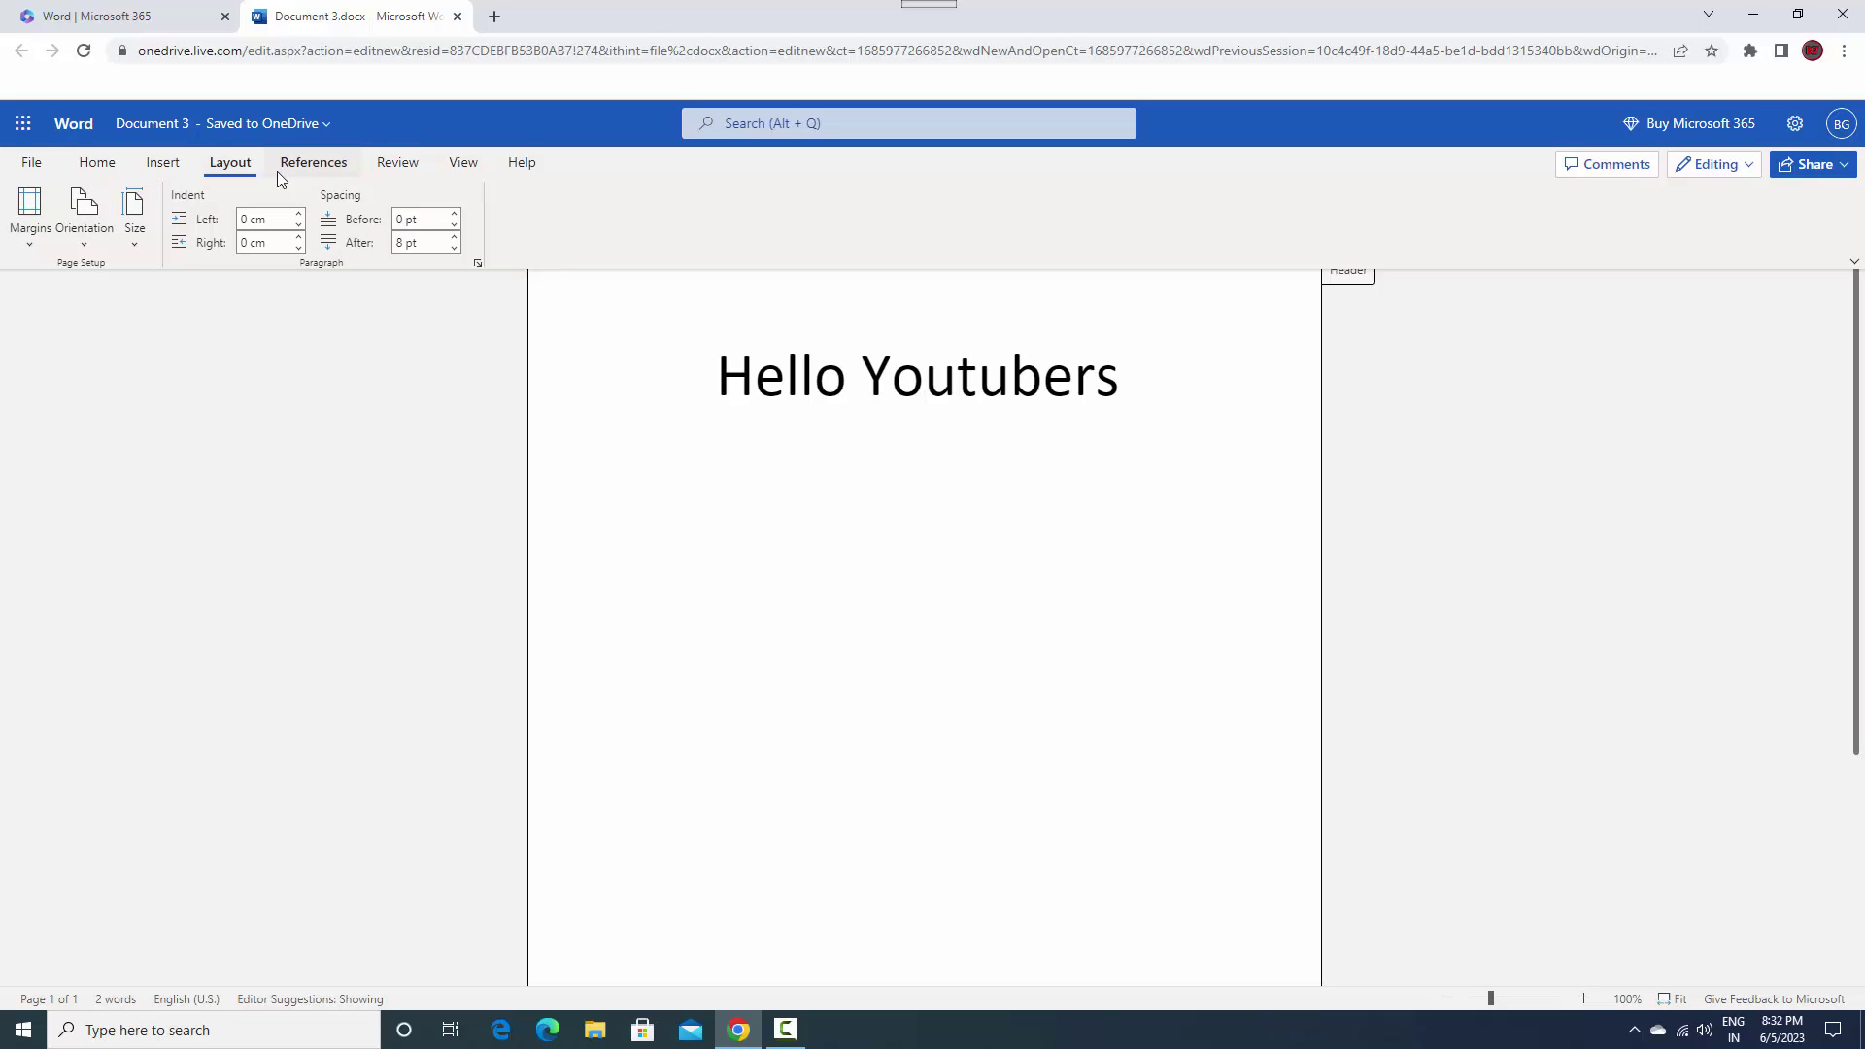
{"action": "left_click", "coordinate": [317, 168]}
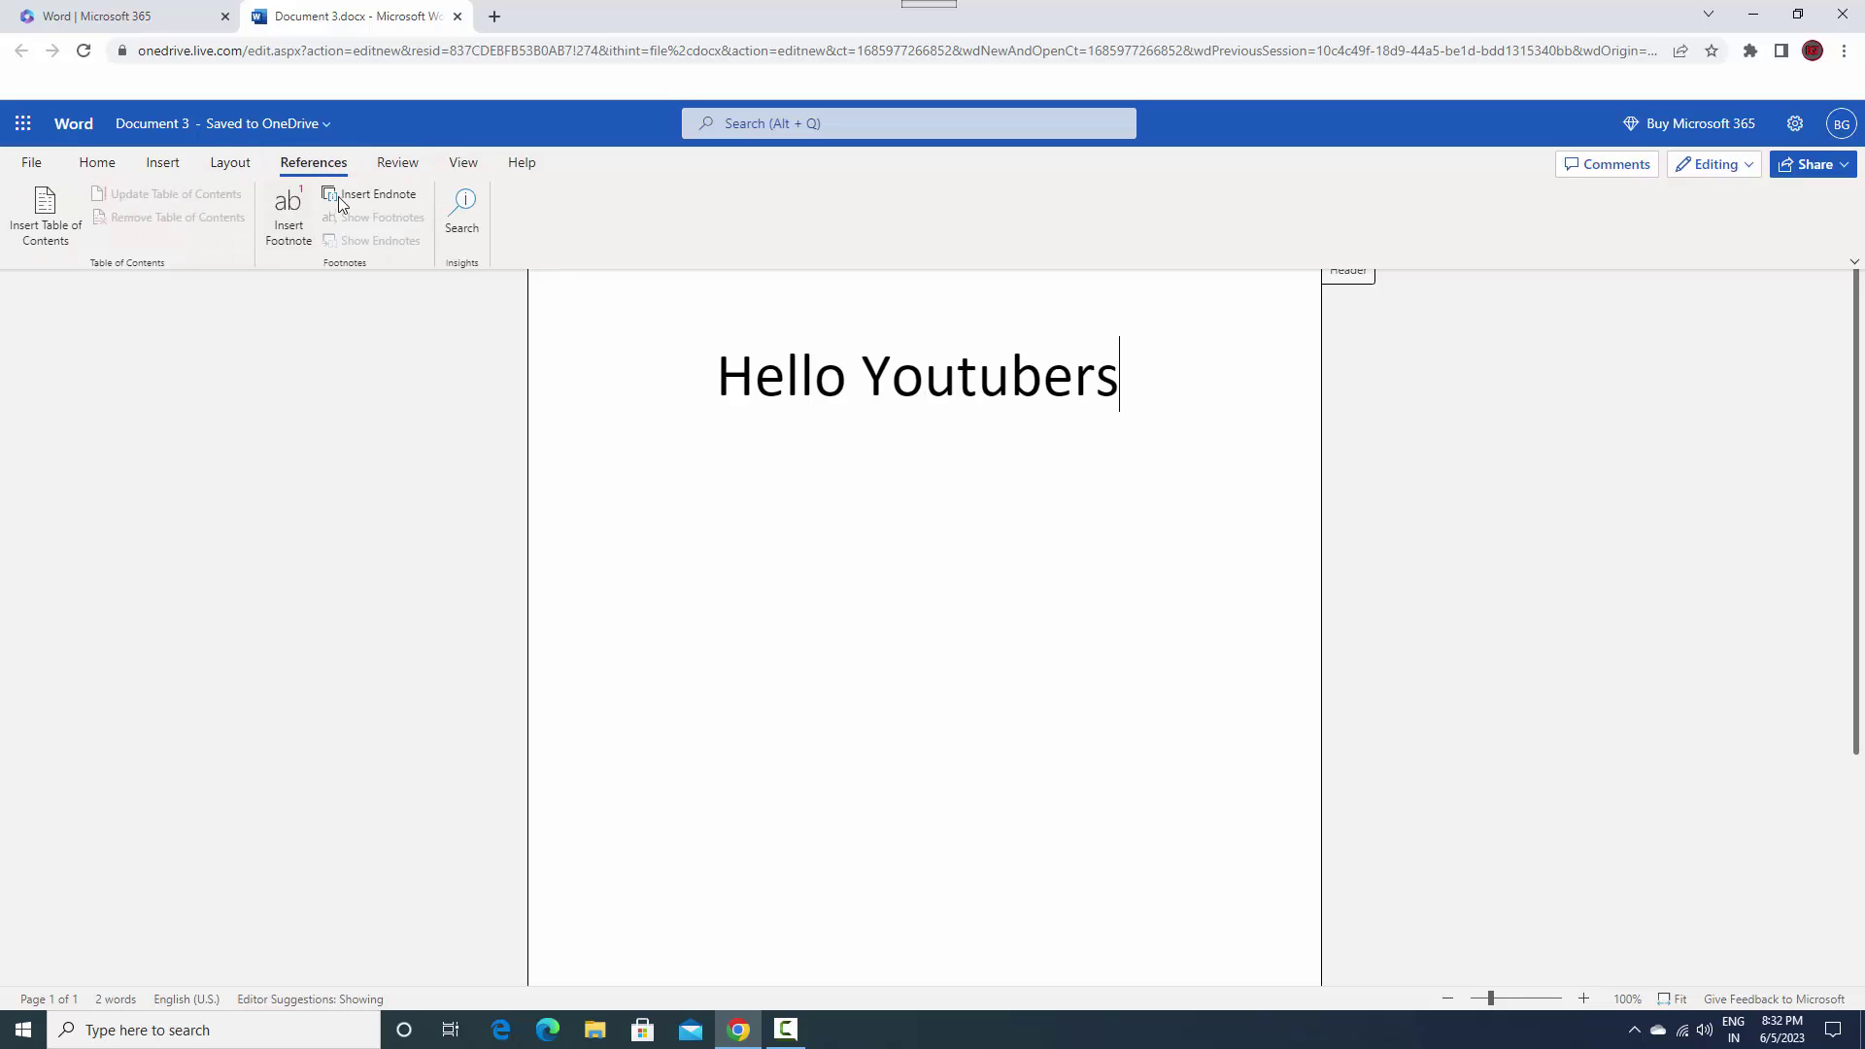
{"action": "left_click", "coordinate": [394, 172]}
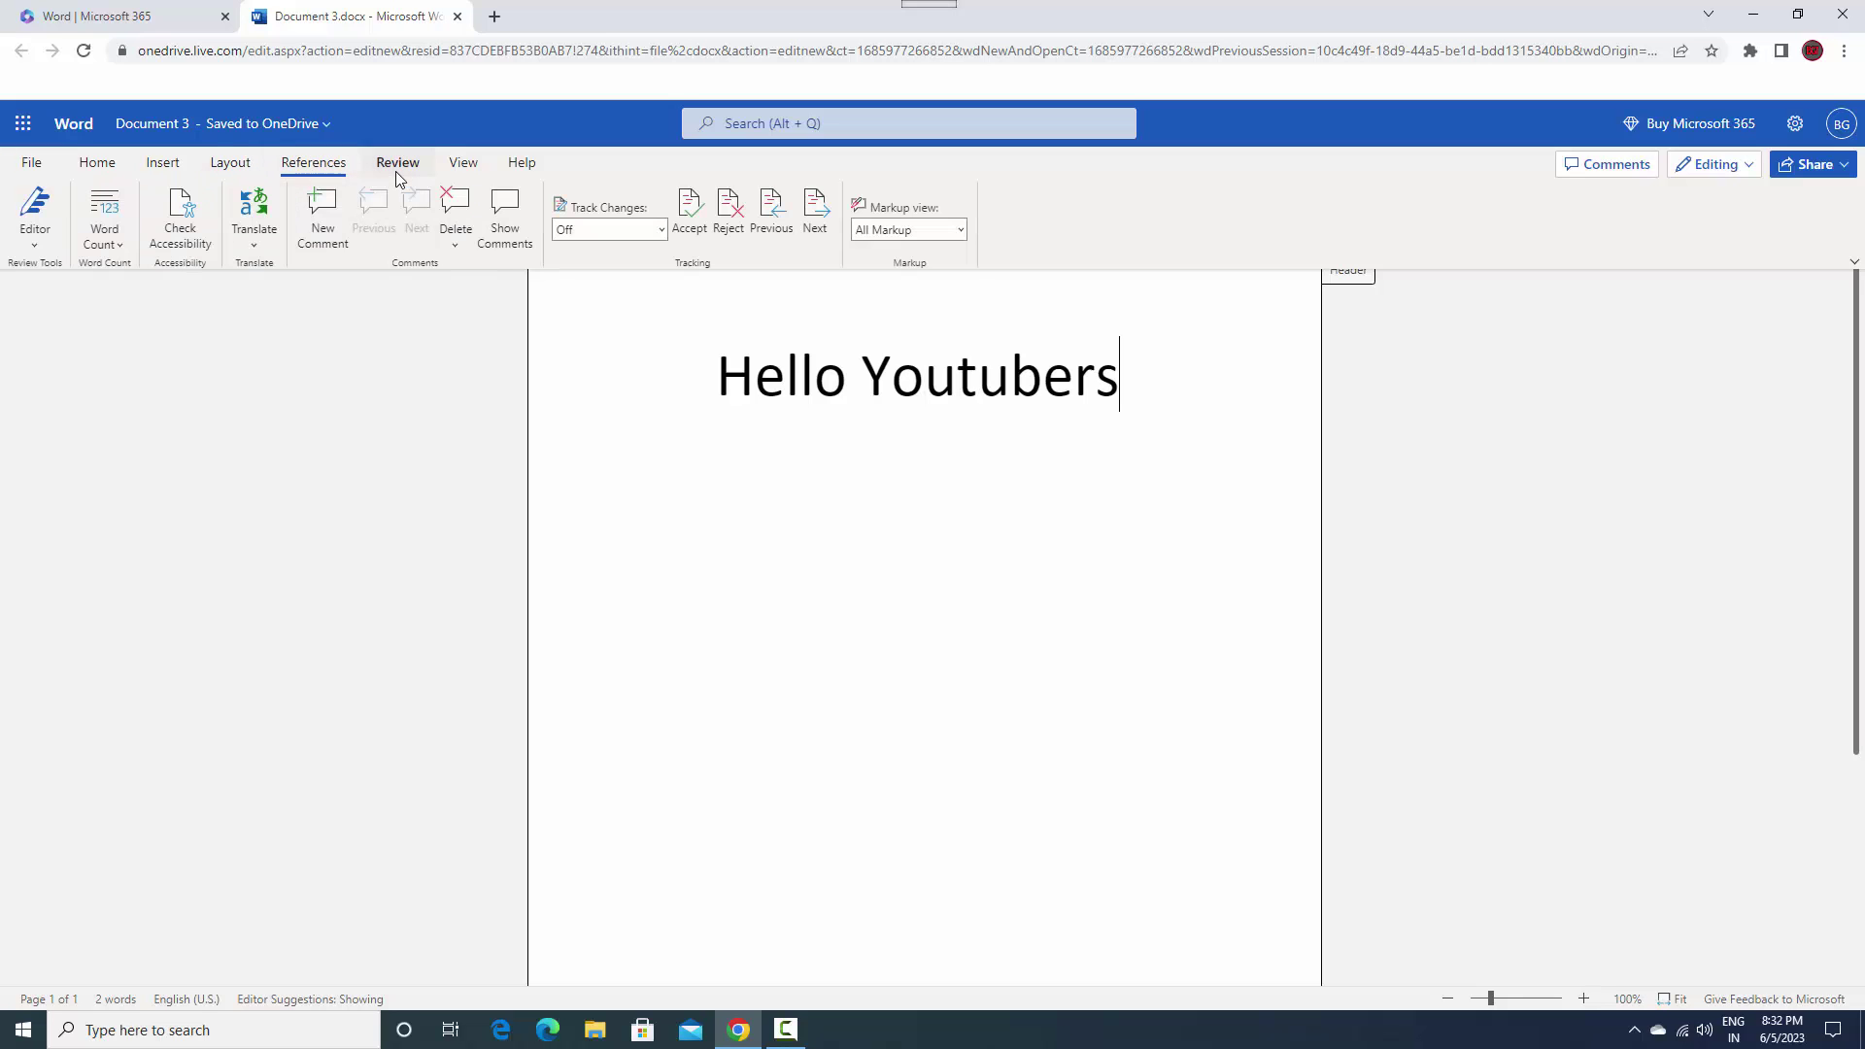
{"action": "left_click", "coordinate": [458, 166]}
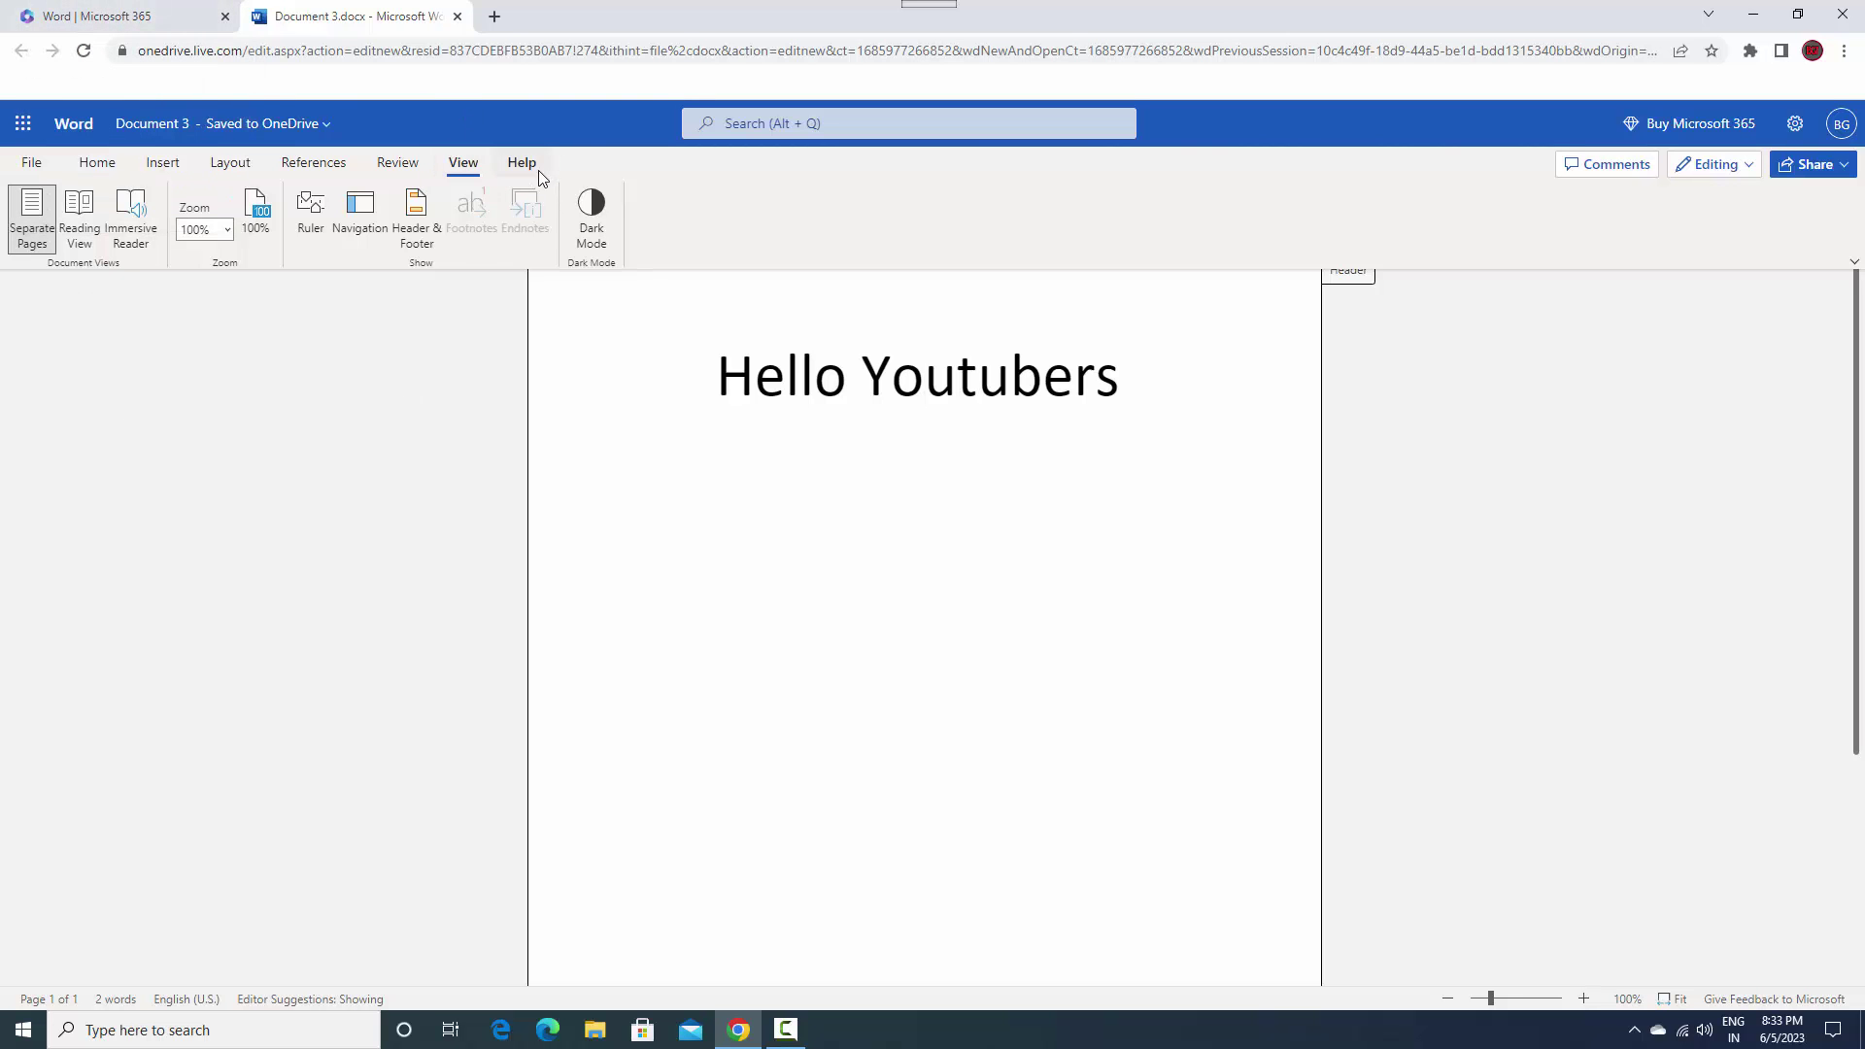
- Switch to Excel from the Microsoft 365 home page and create a new blank workbook
{"action": "left_click", "coordinate": [70, 16]}
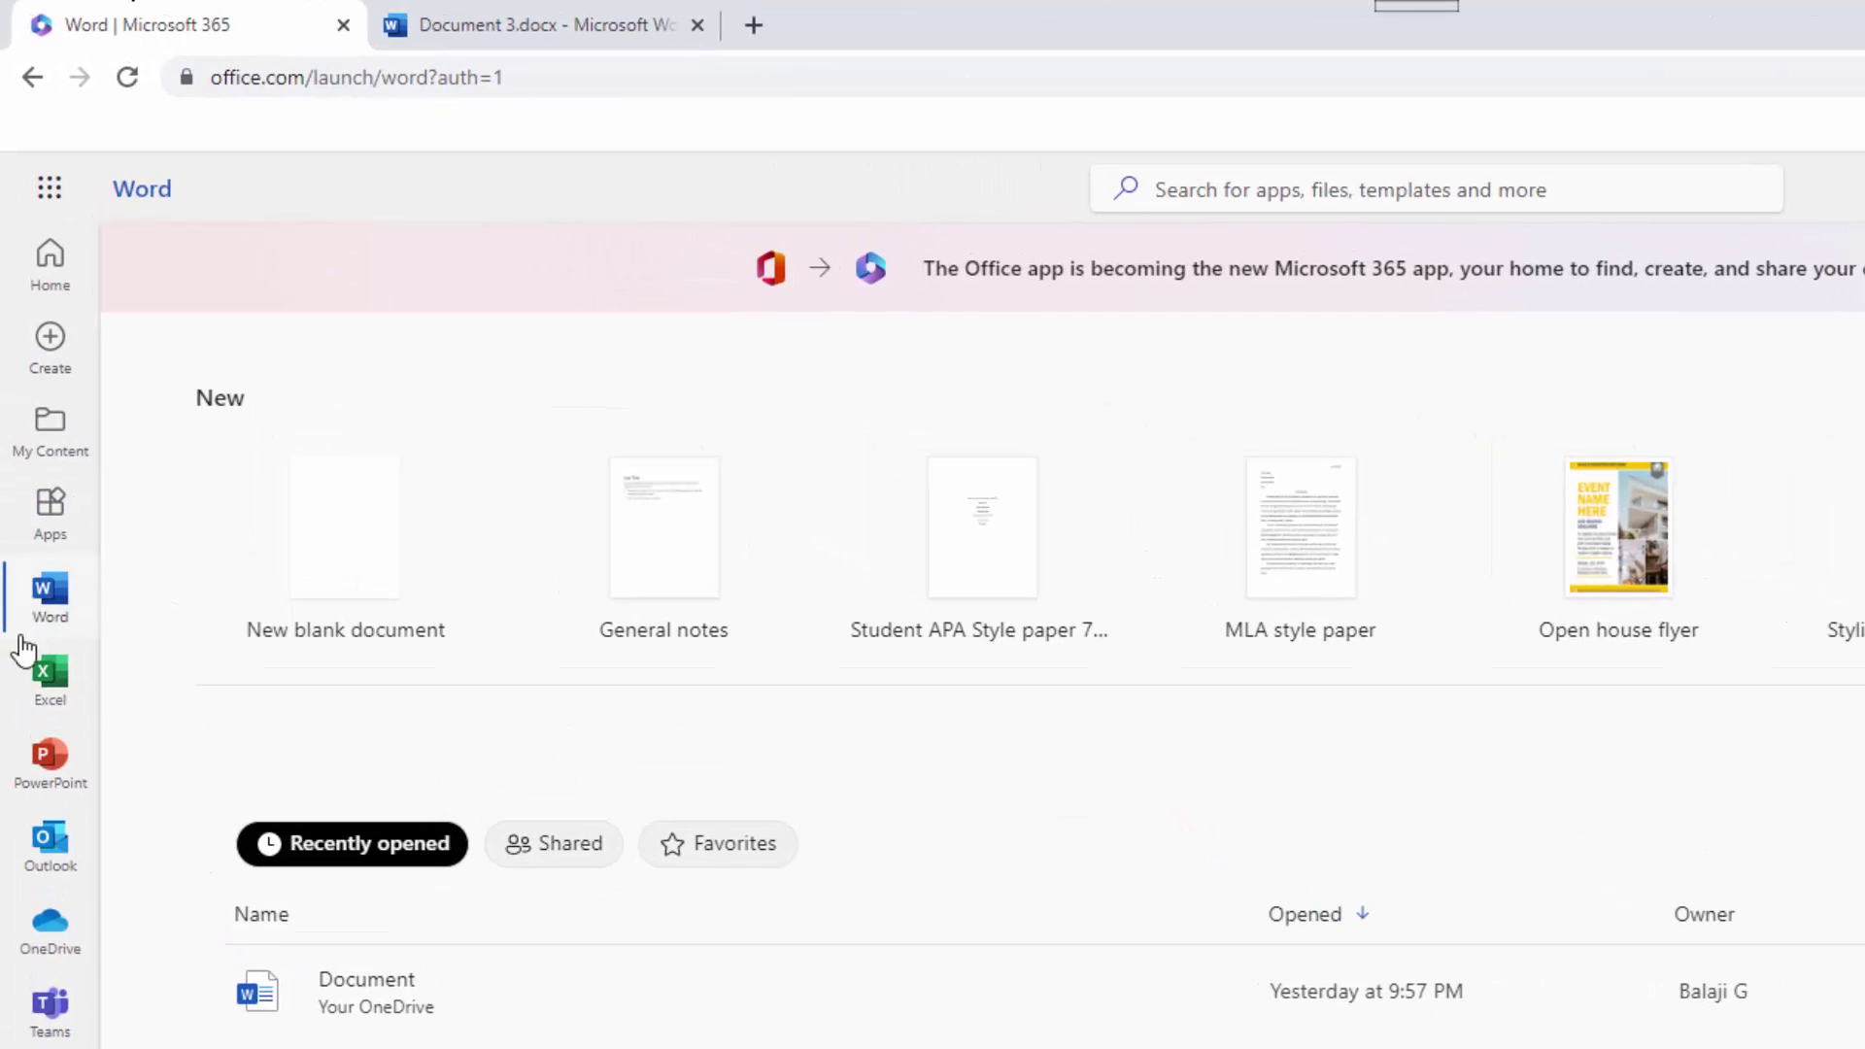
{"action": "left_click", "coordinate": [60, 703]}
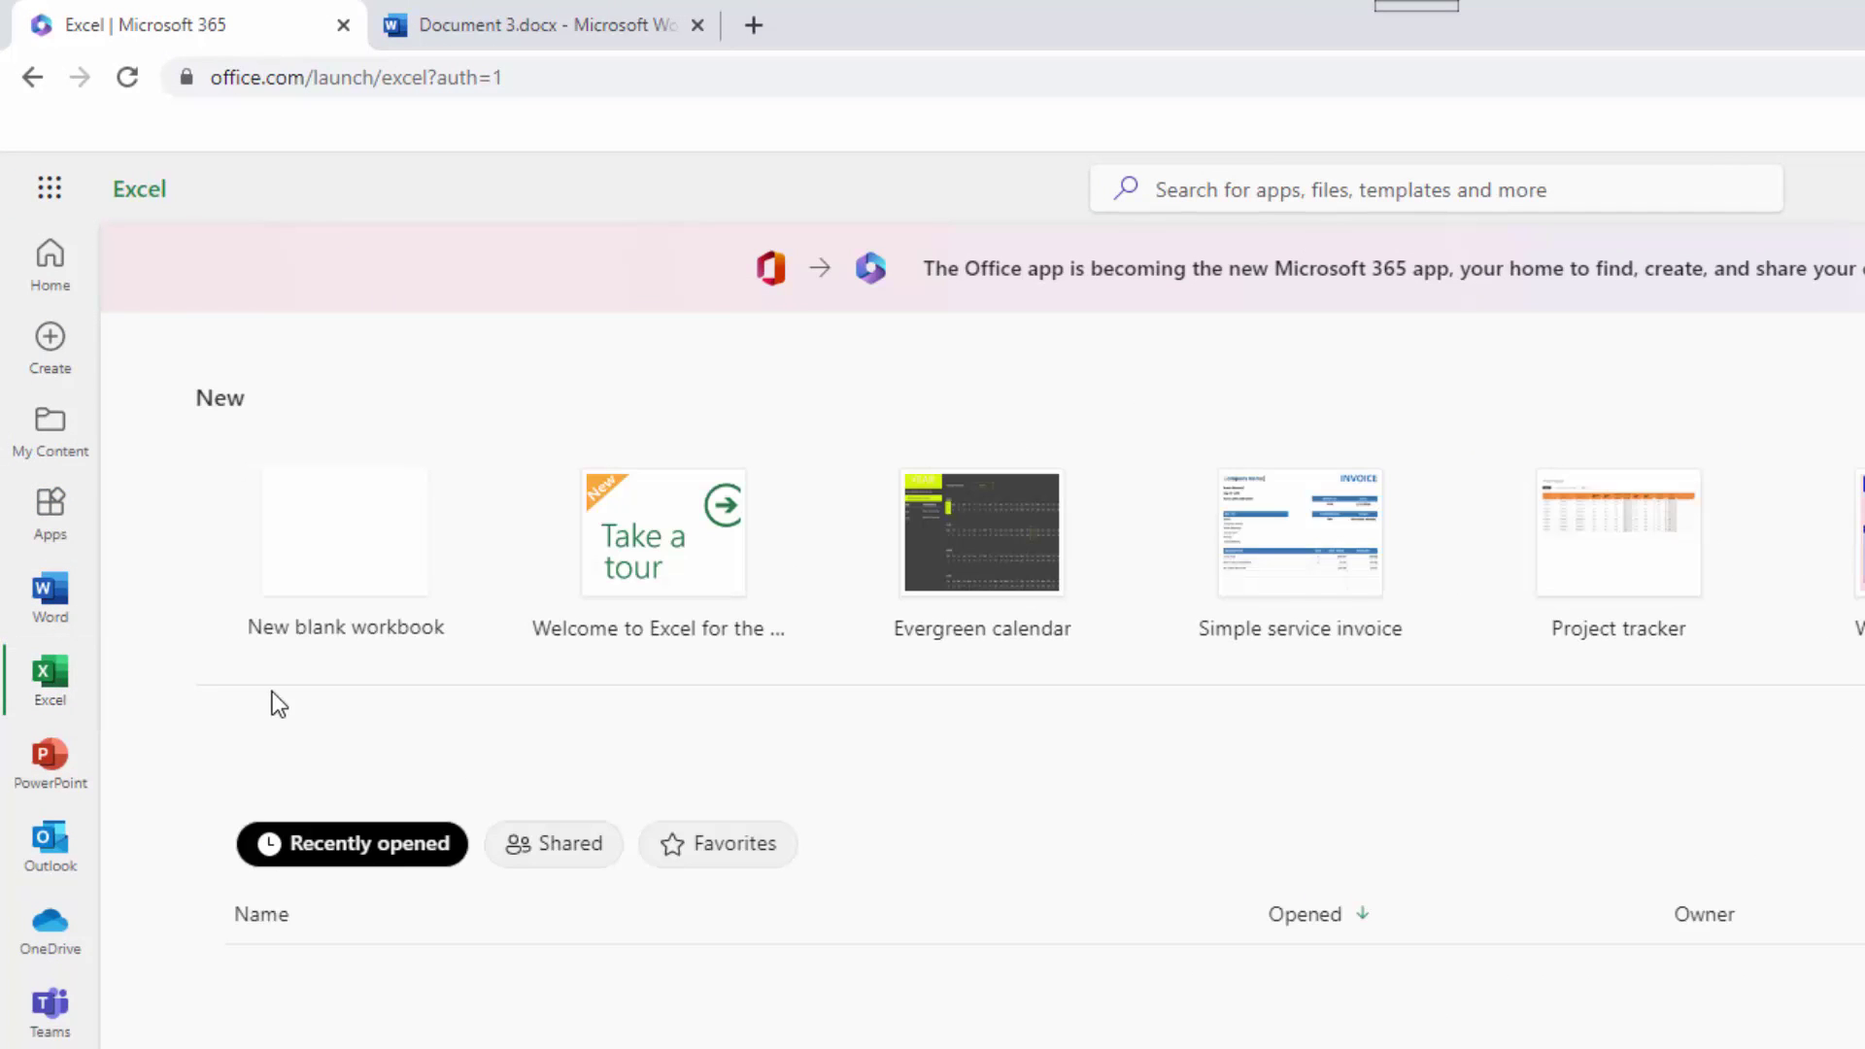
{"action": "left_click", "coordinate": [342, 565]}
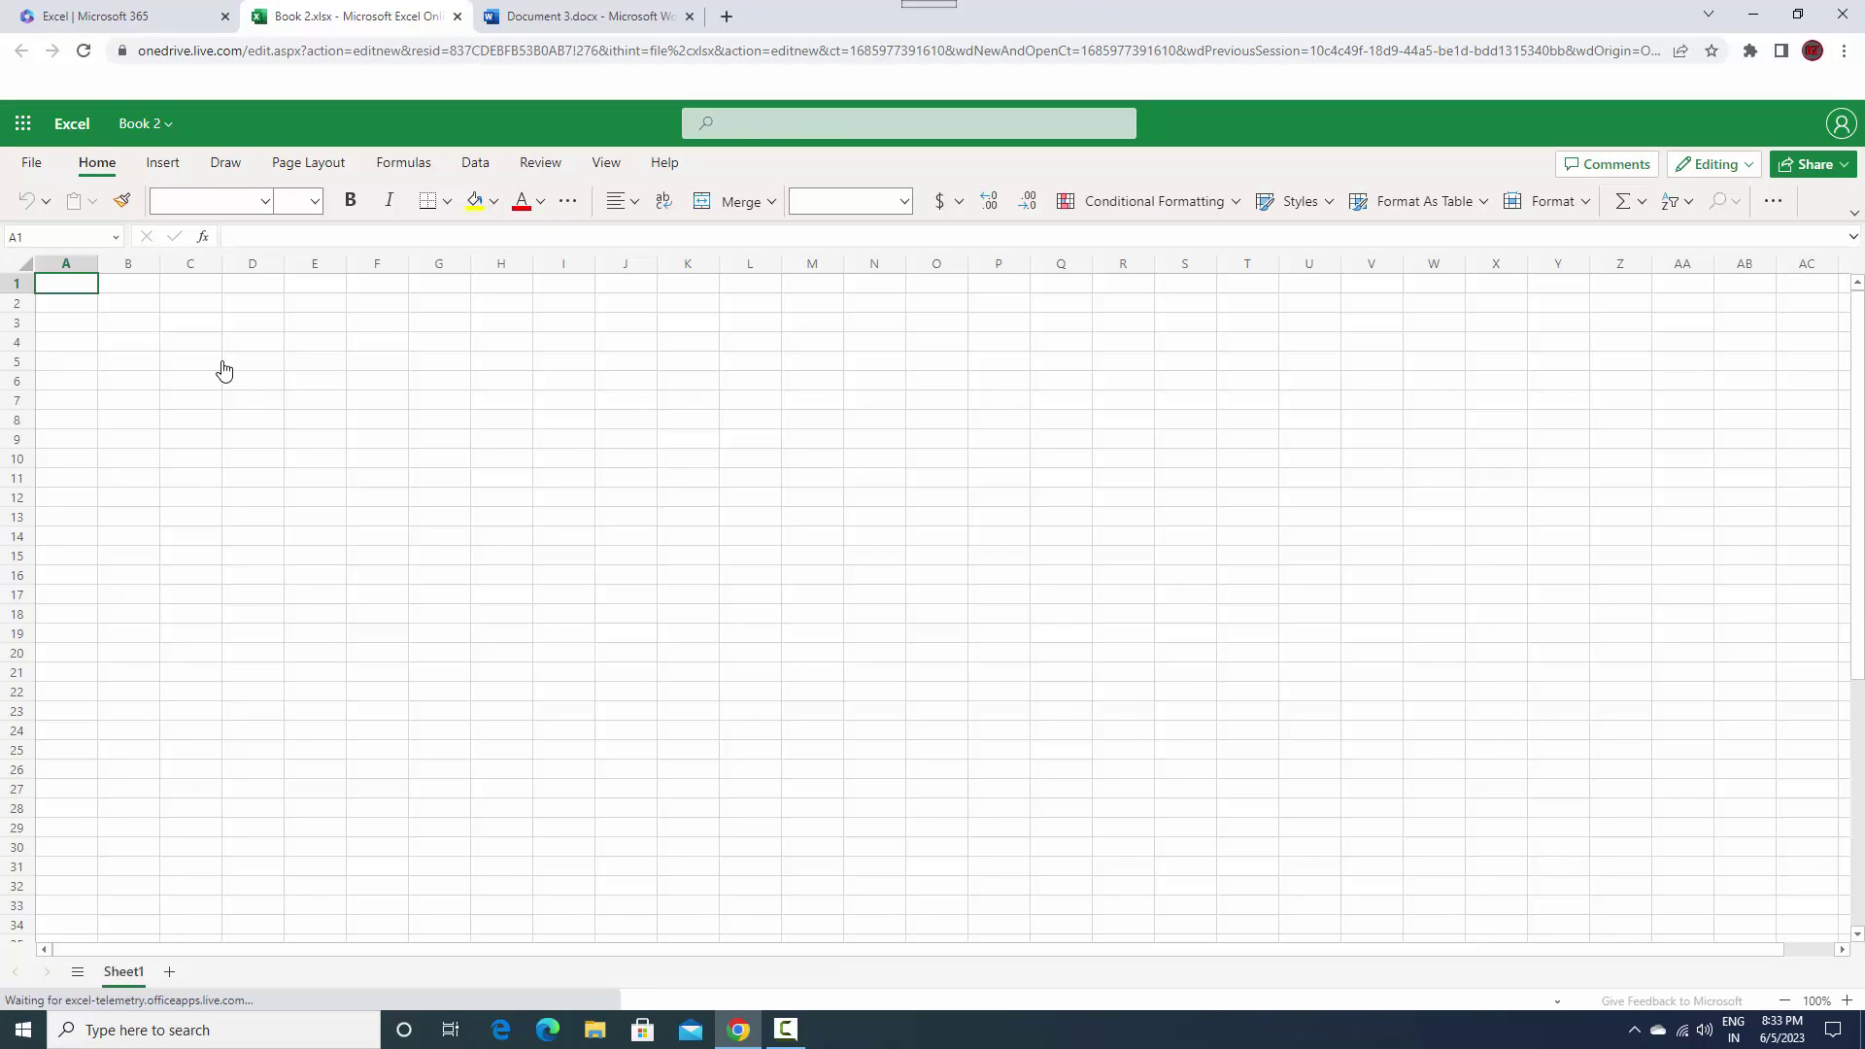
- Select cell E4 and examine the insert and drawing commands available in the blank workbook
{"action": "left_click", "coordinate": [336, 349]}
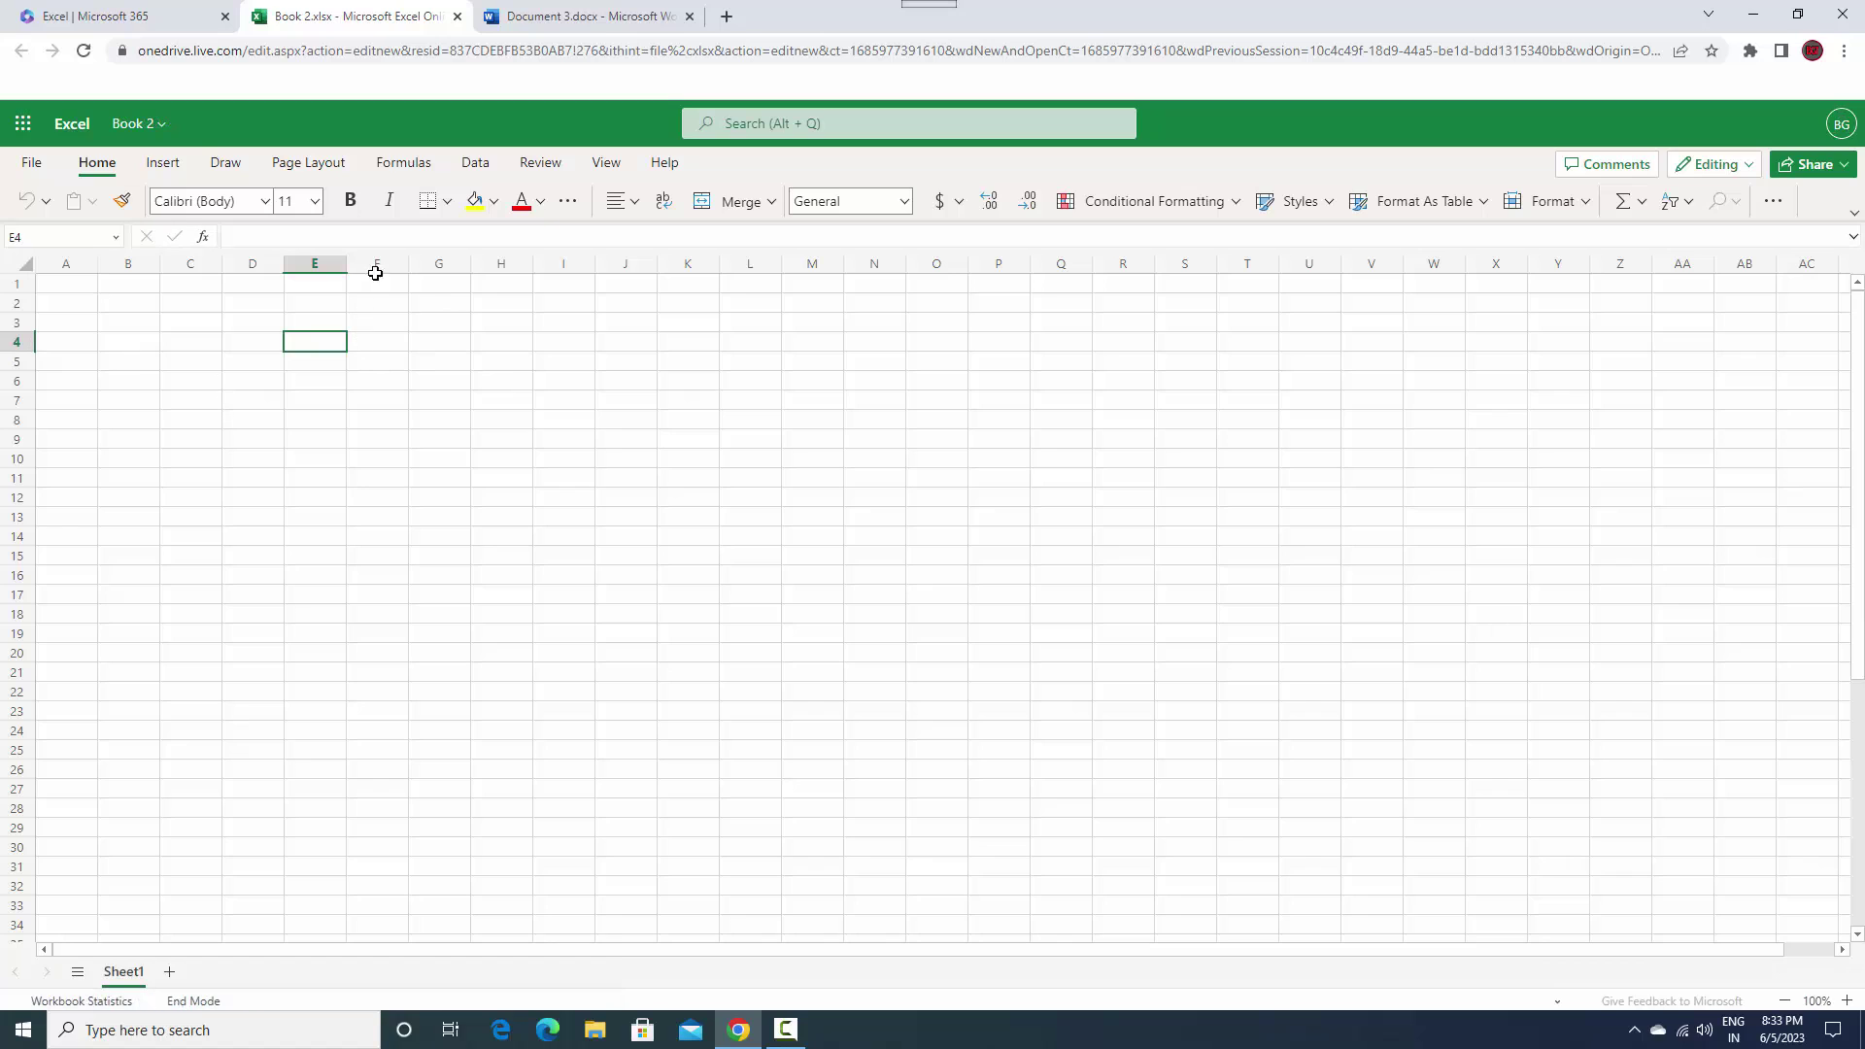
{"action": "left_click", "coordinate": [158, 166]}
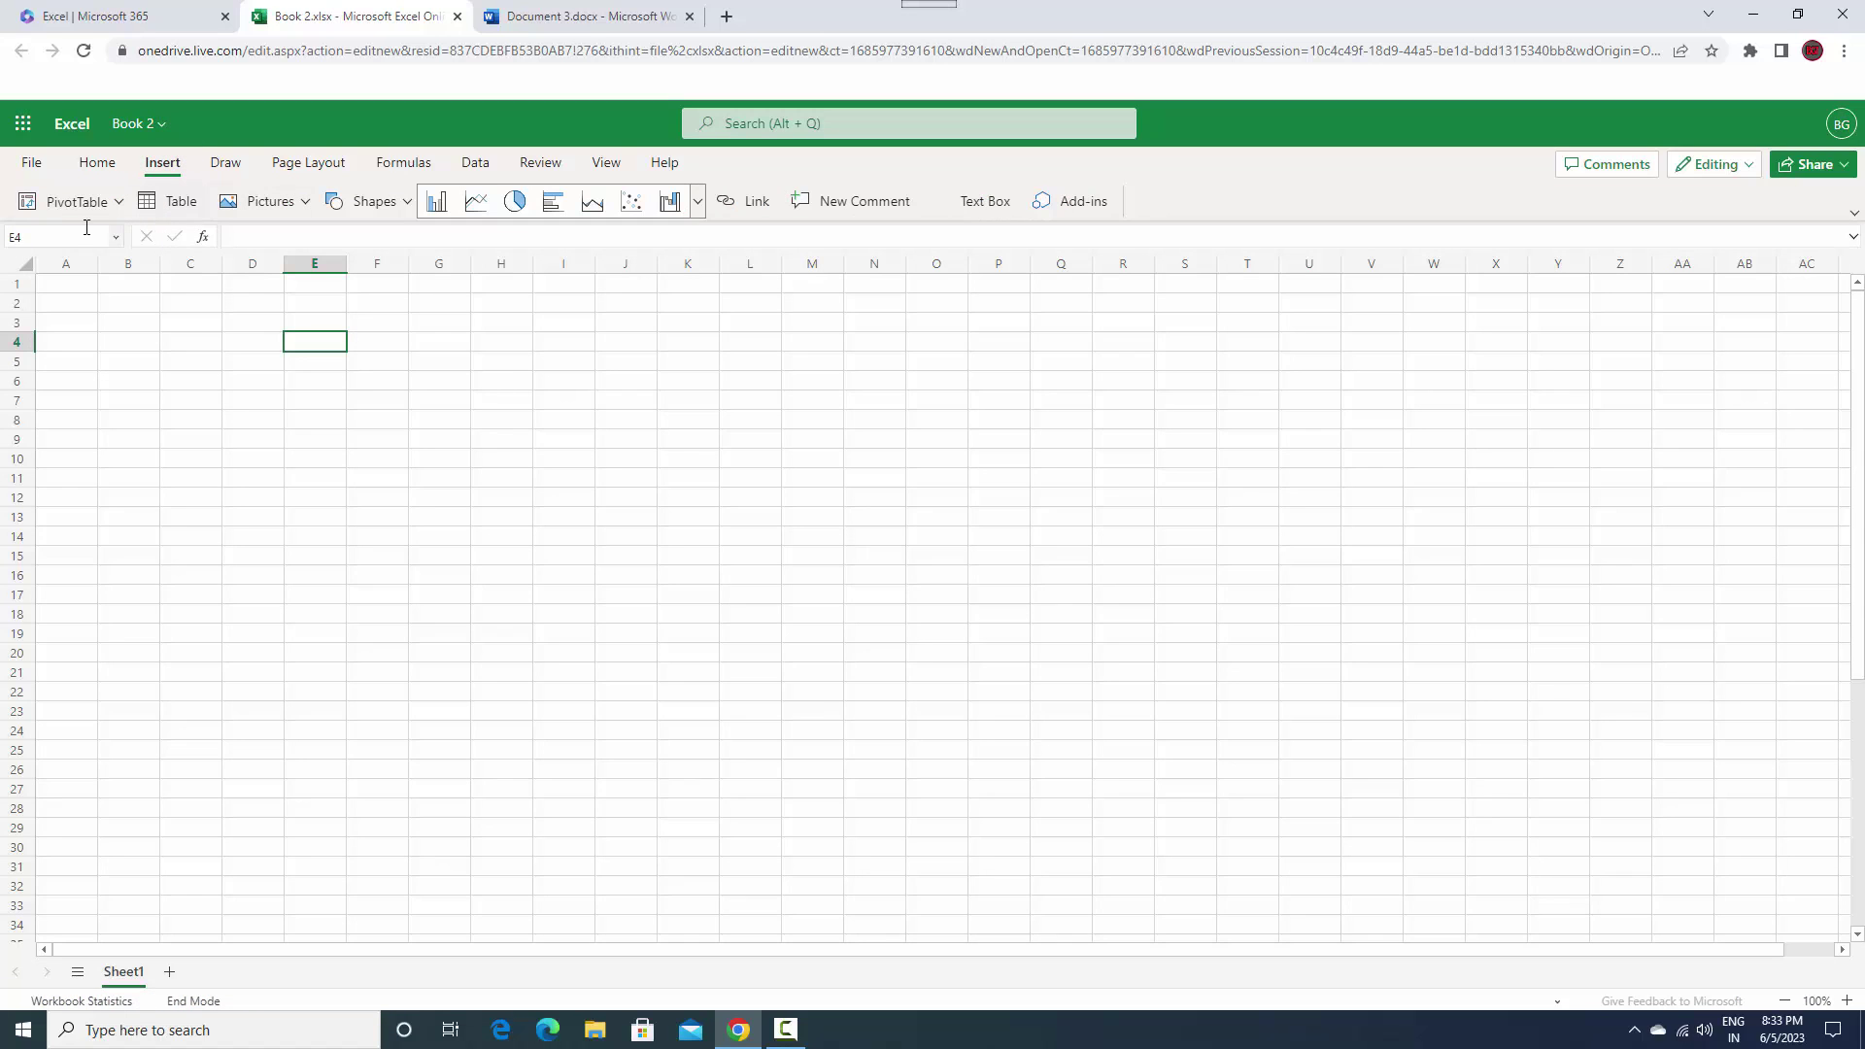
{"action": "left_click", "coordinate": [226, 164]}
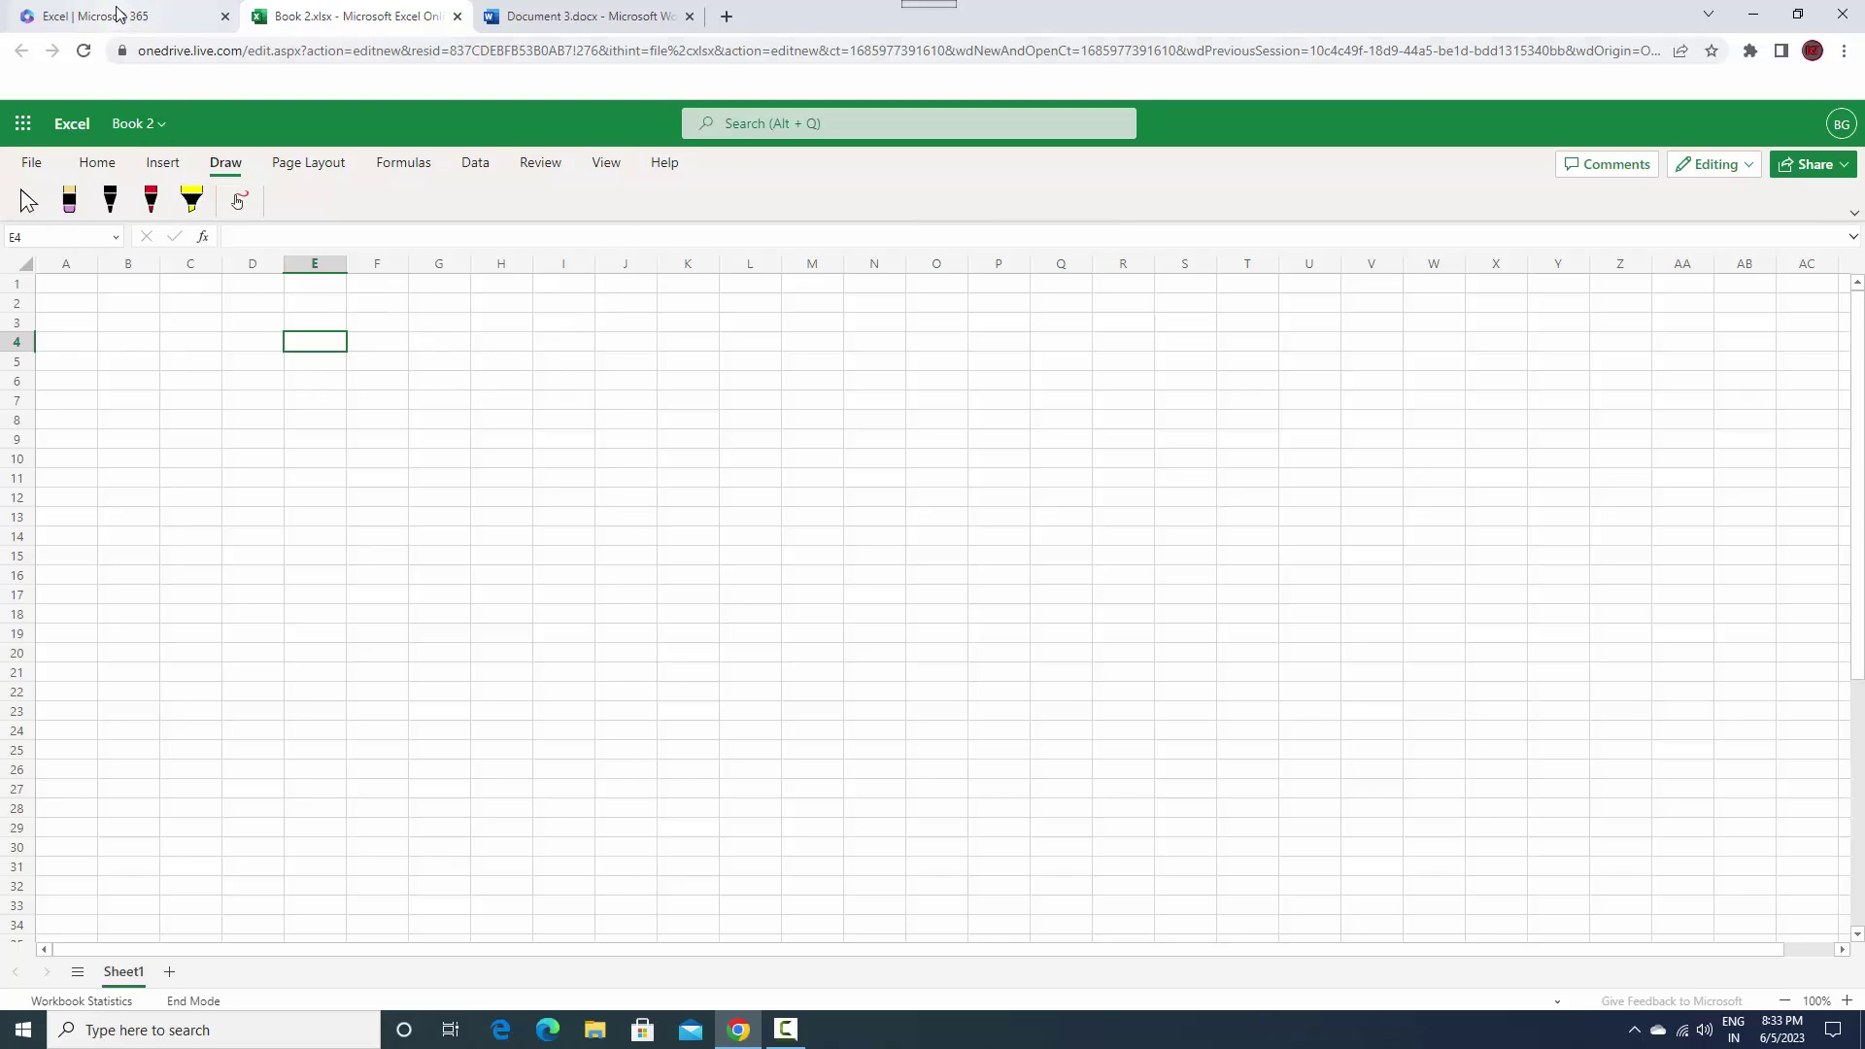
- Switch to PowerPoint from the Microsoft 365 home page and create a new blank presentation
{"action": "mouse_move", "coordinate": [116, 11]}
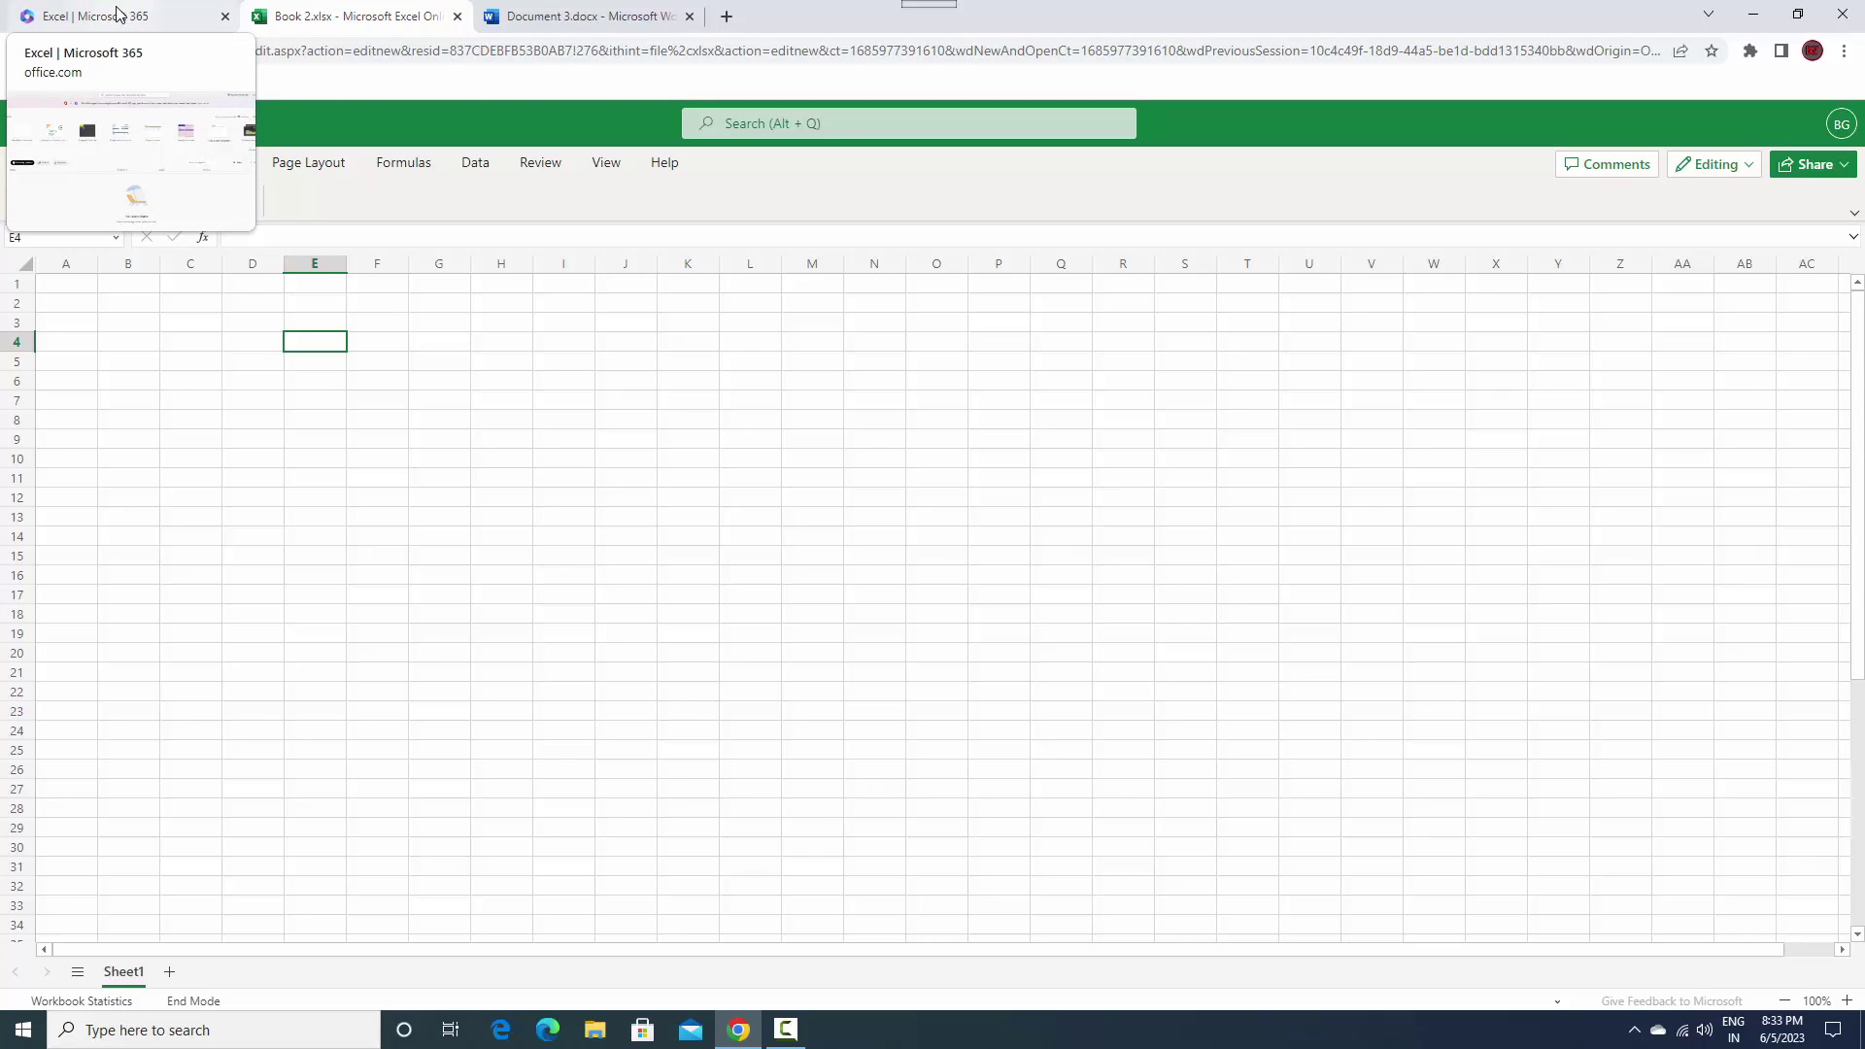
{"action": "left_click", "coordinate": [117, 12]}
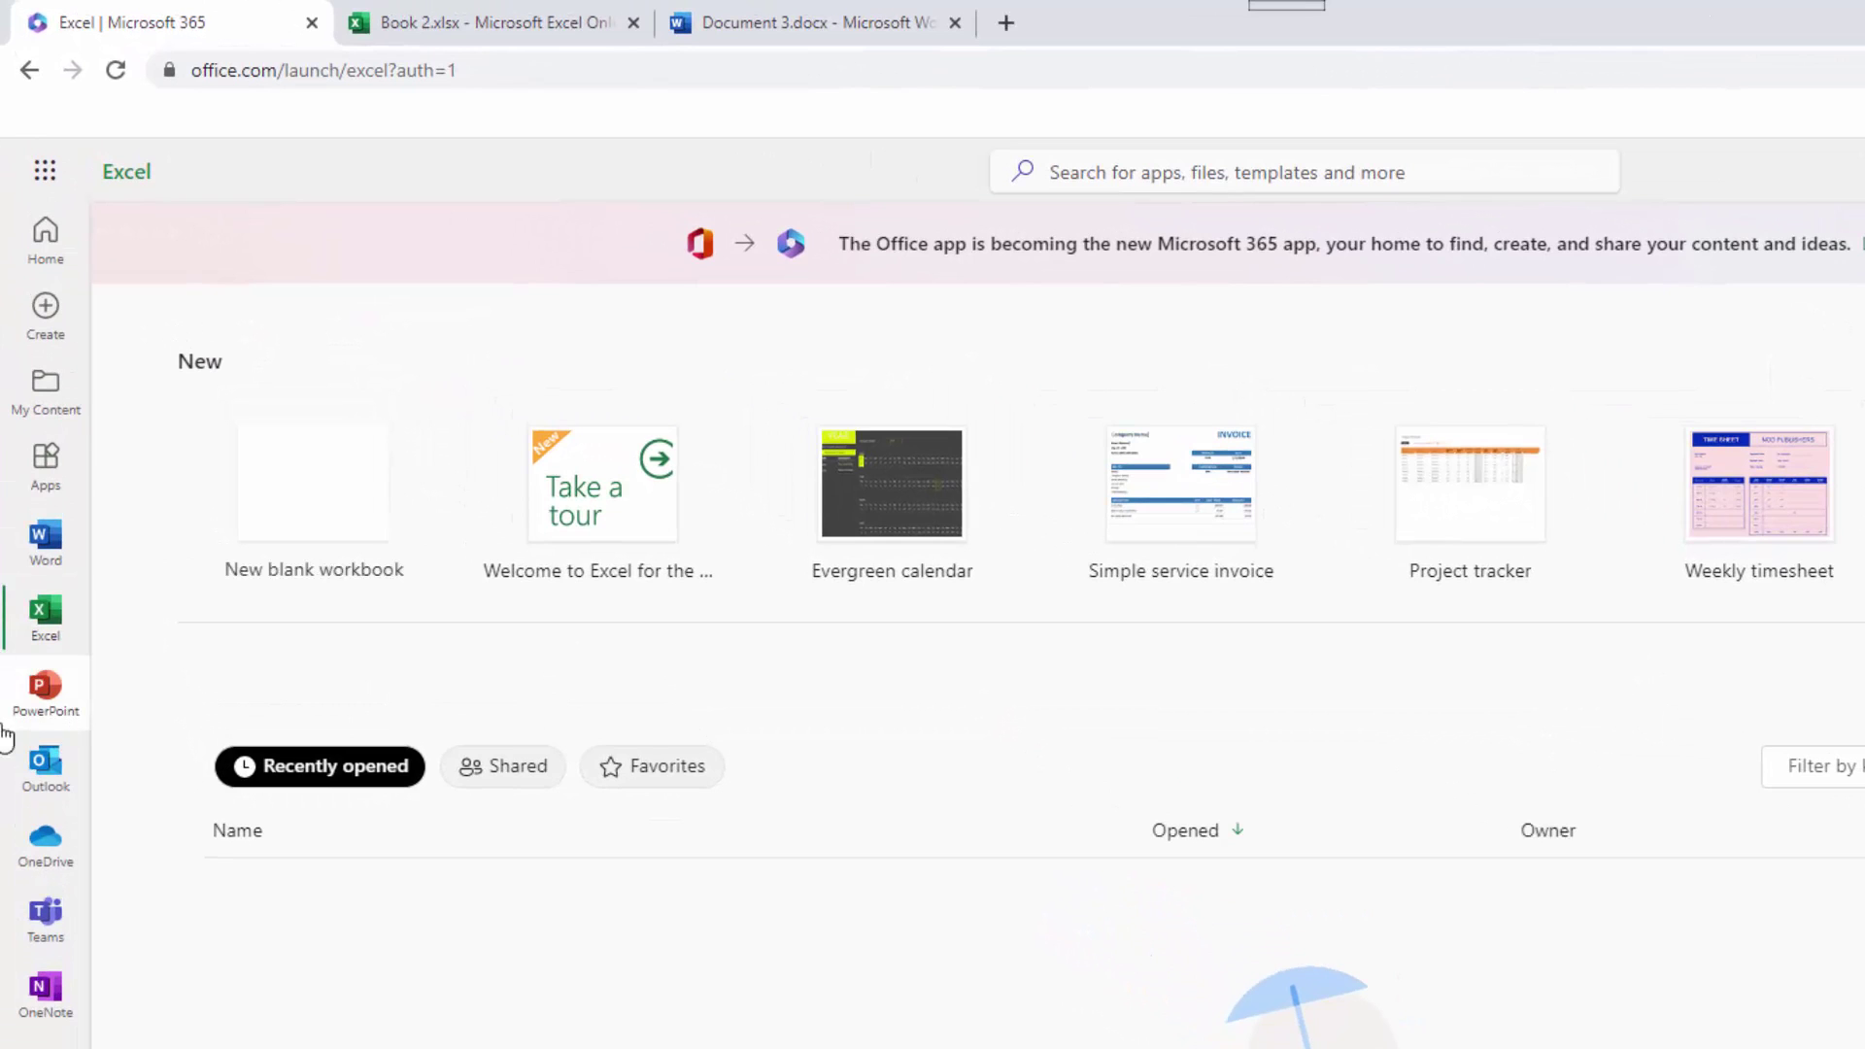
{"action": "left_click", "coordinate": [44, 708]}
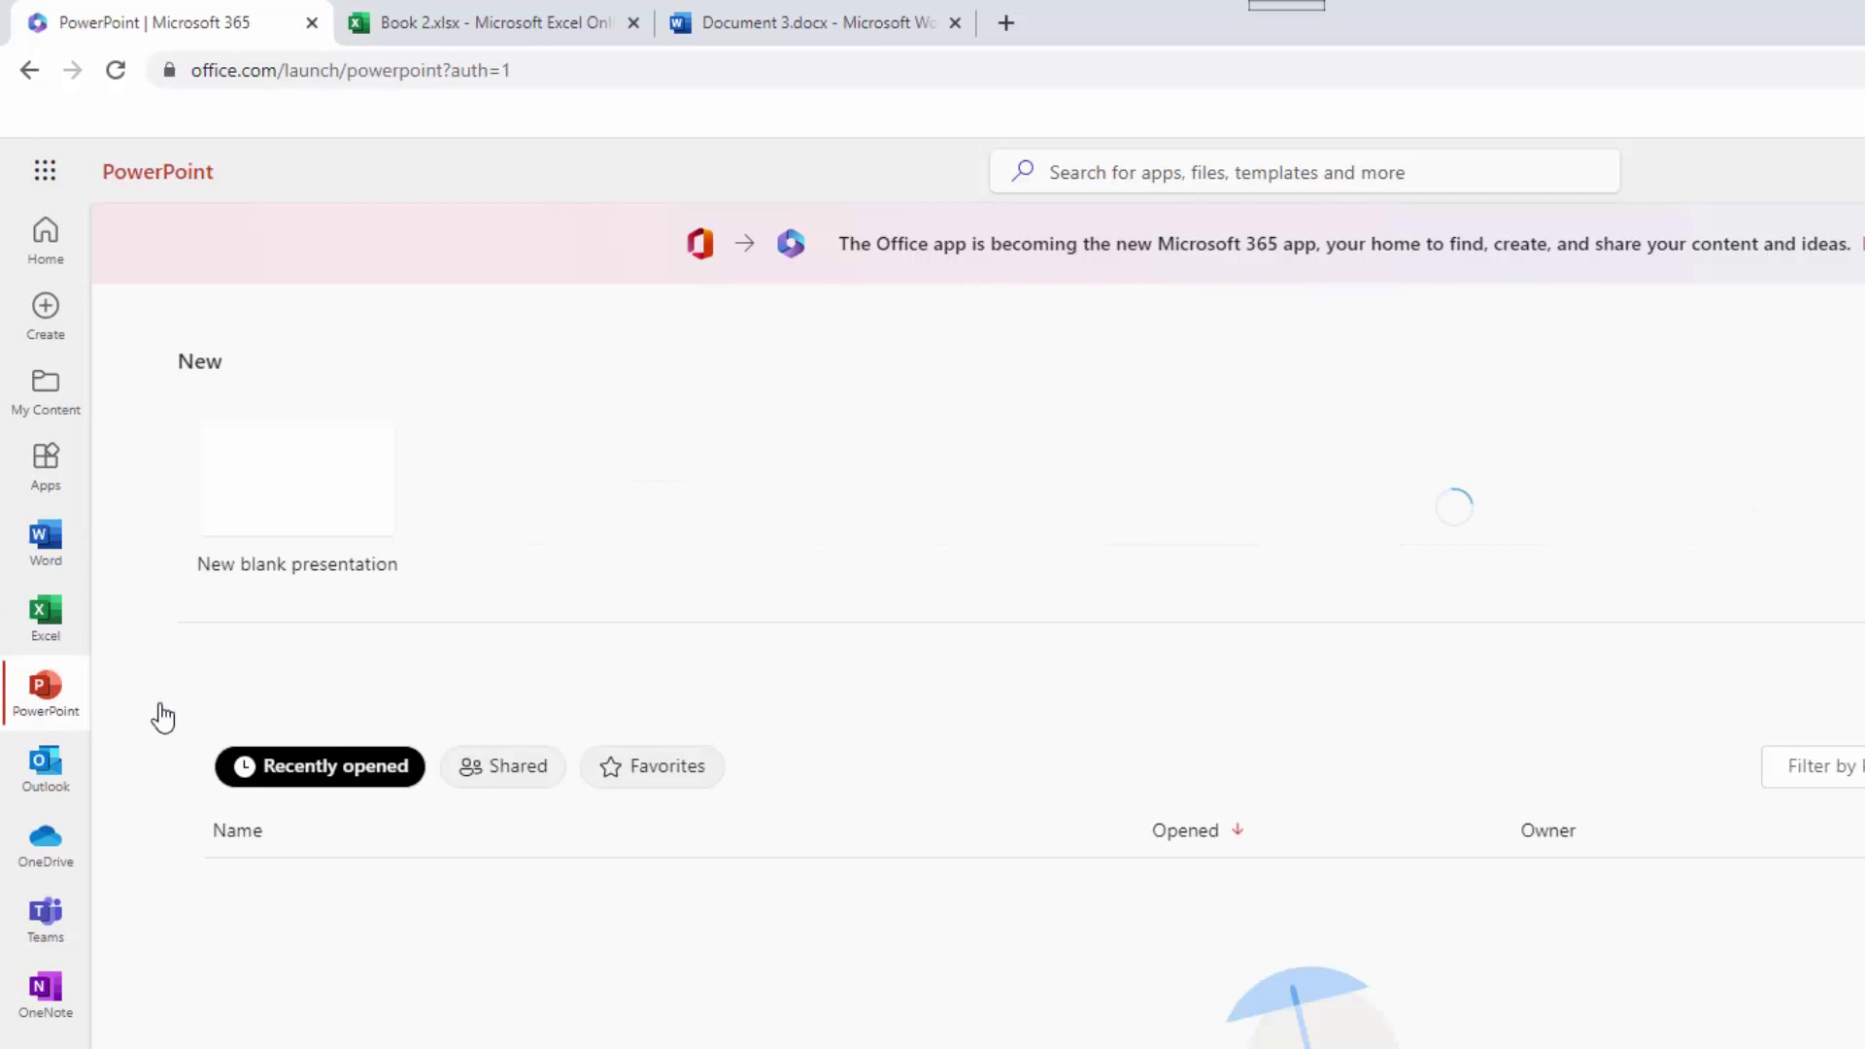
{"action": "left_click", "coordinate": [331, 501]}
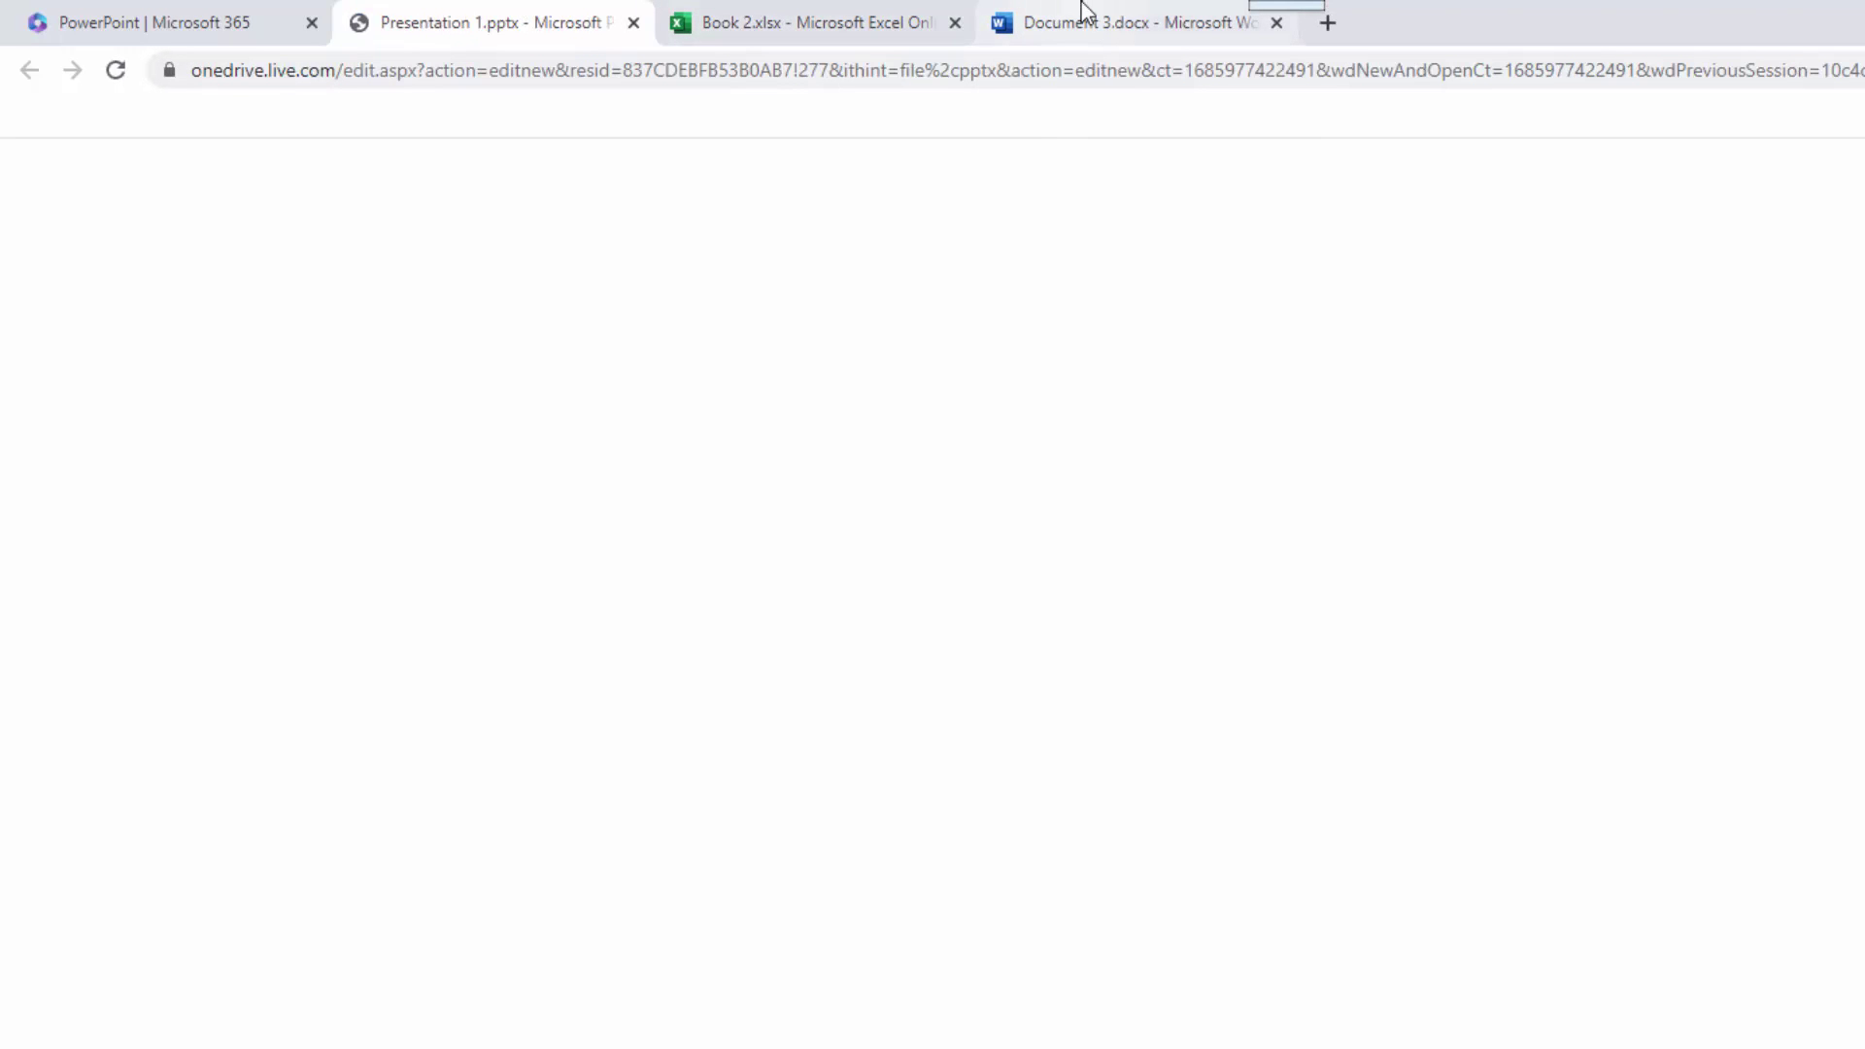
- Review the open Word document, Excel workbook and PowerPoint presentation, finishing on the Excel workbook
{"action": "mouse_move", "coordinate": [1116, 21]}
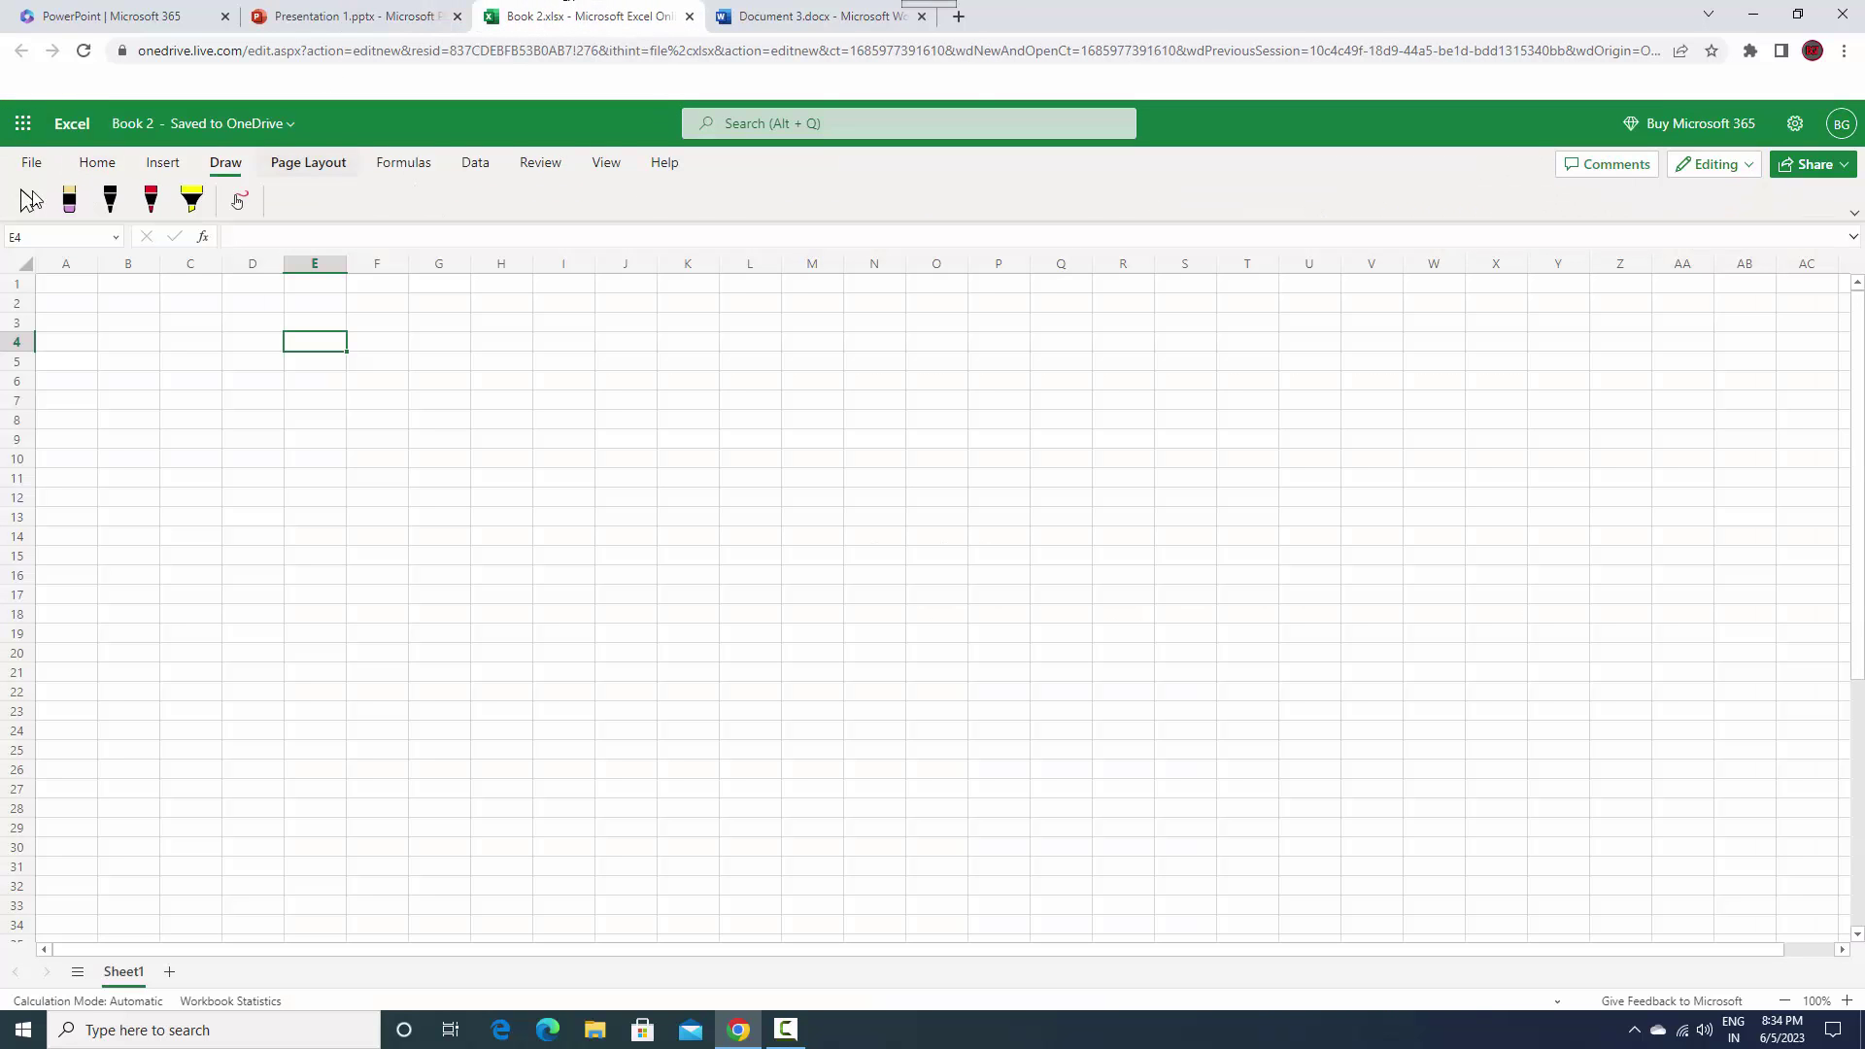
{"action": "left_click", "coordinate": [799, 16]}
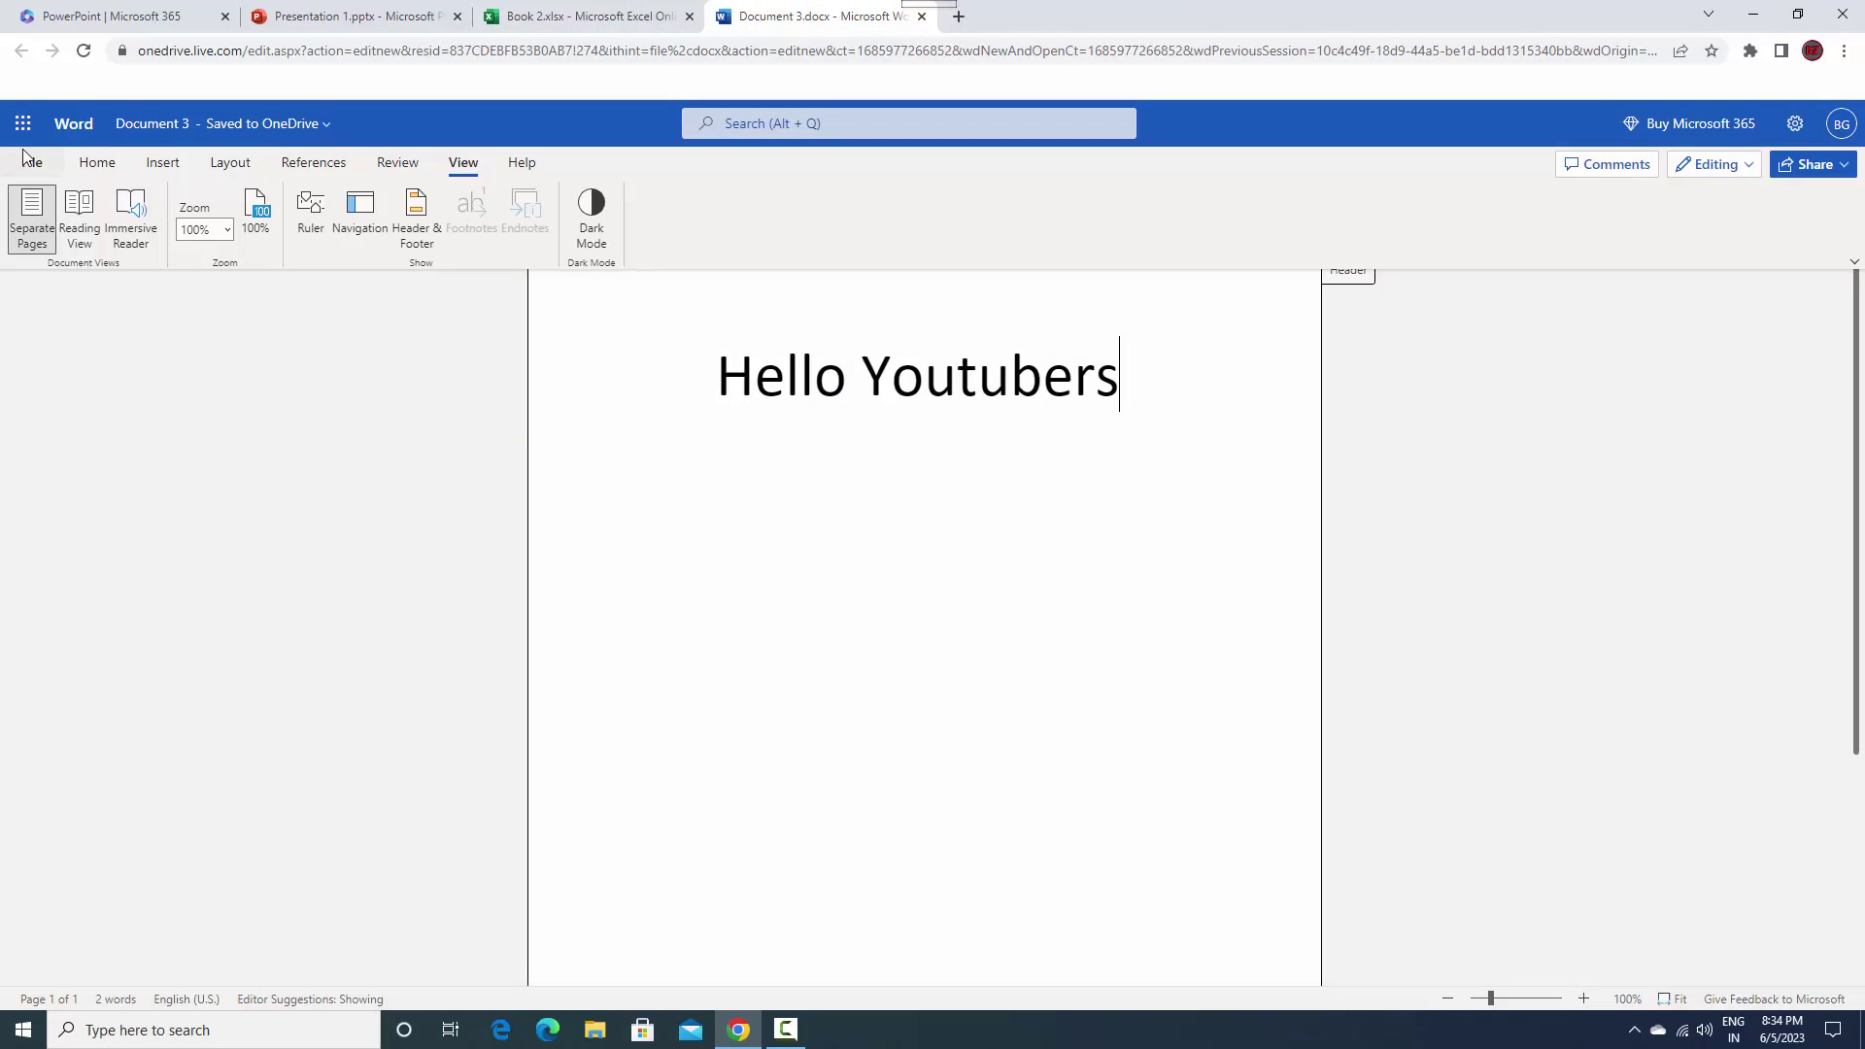
{"action": "left_click", "coordinate": [604, 10]}
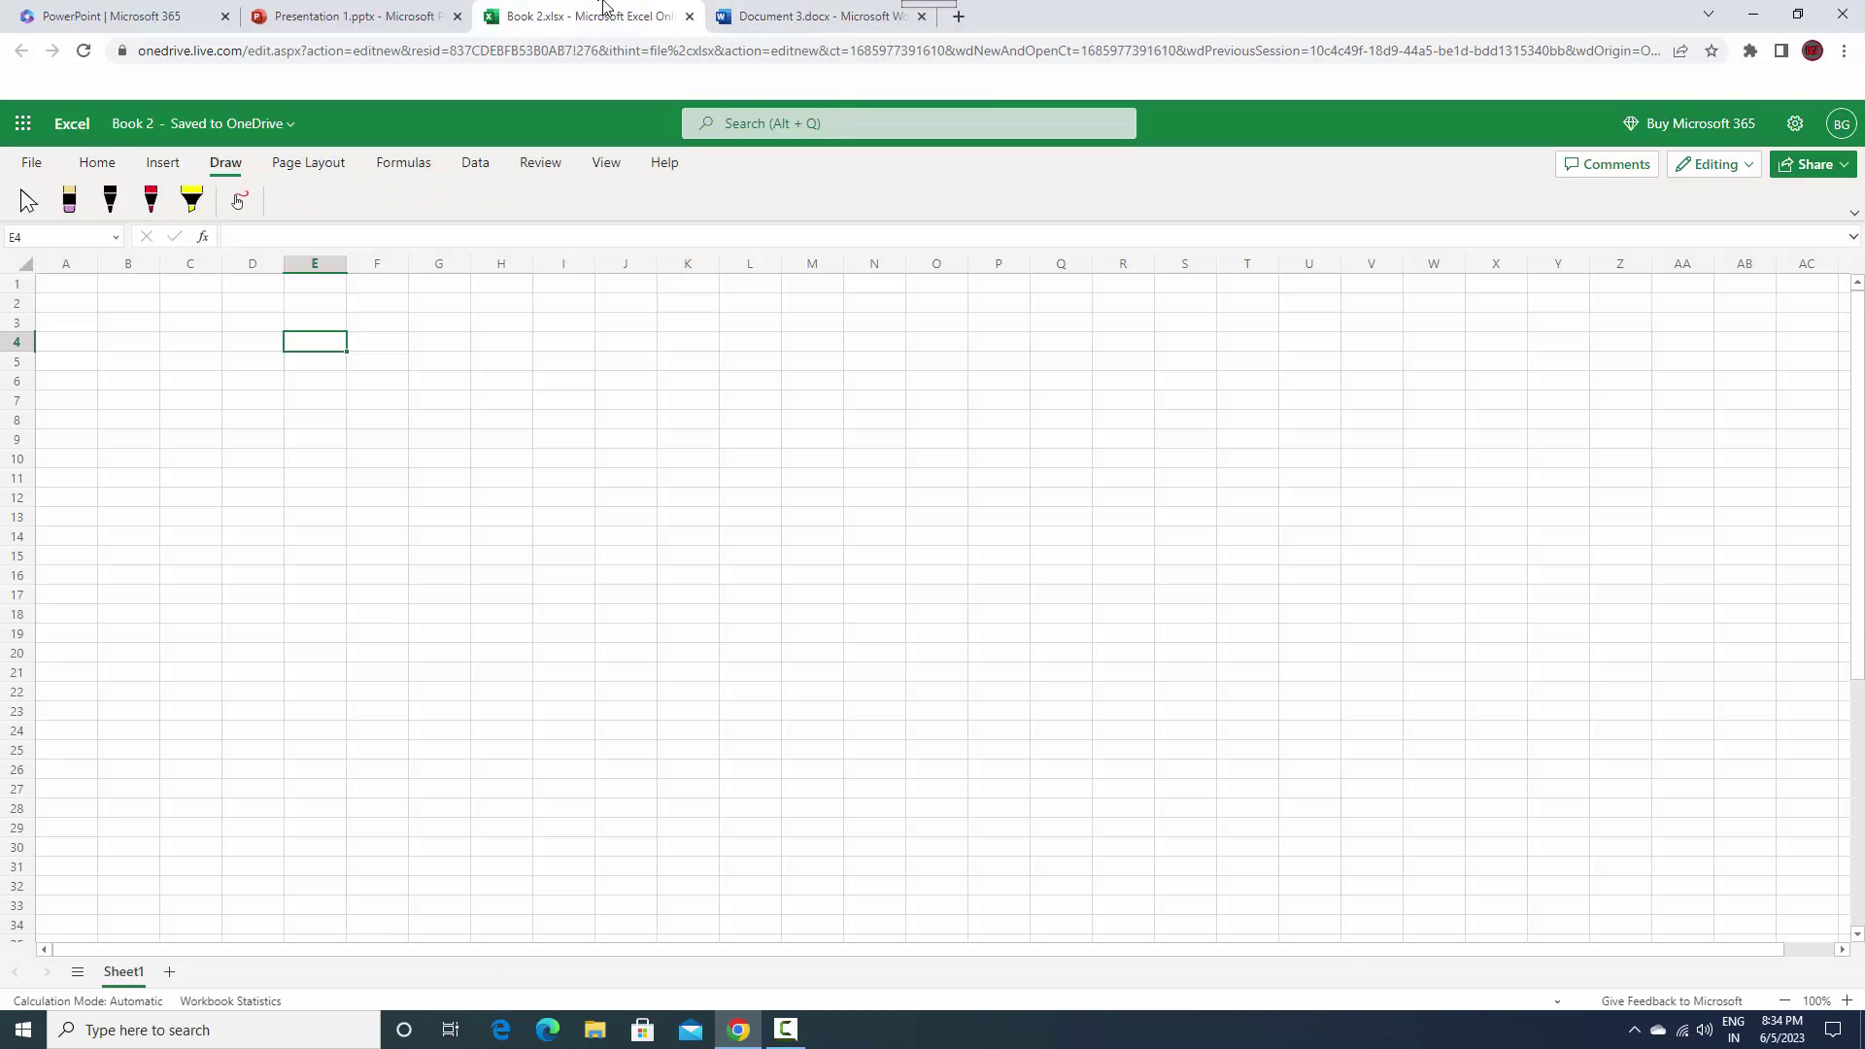
{"action": "left_click", "coordinate": [350, 14]}
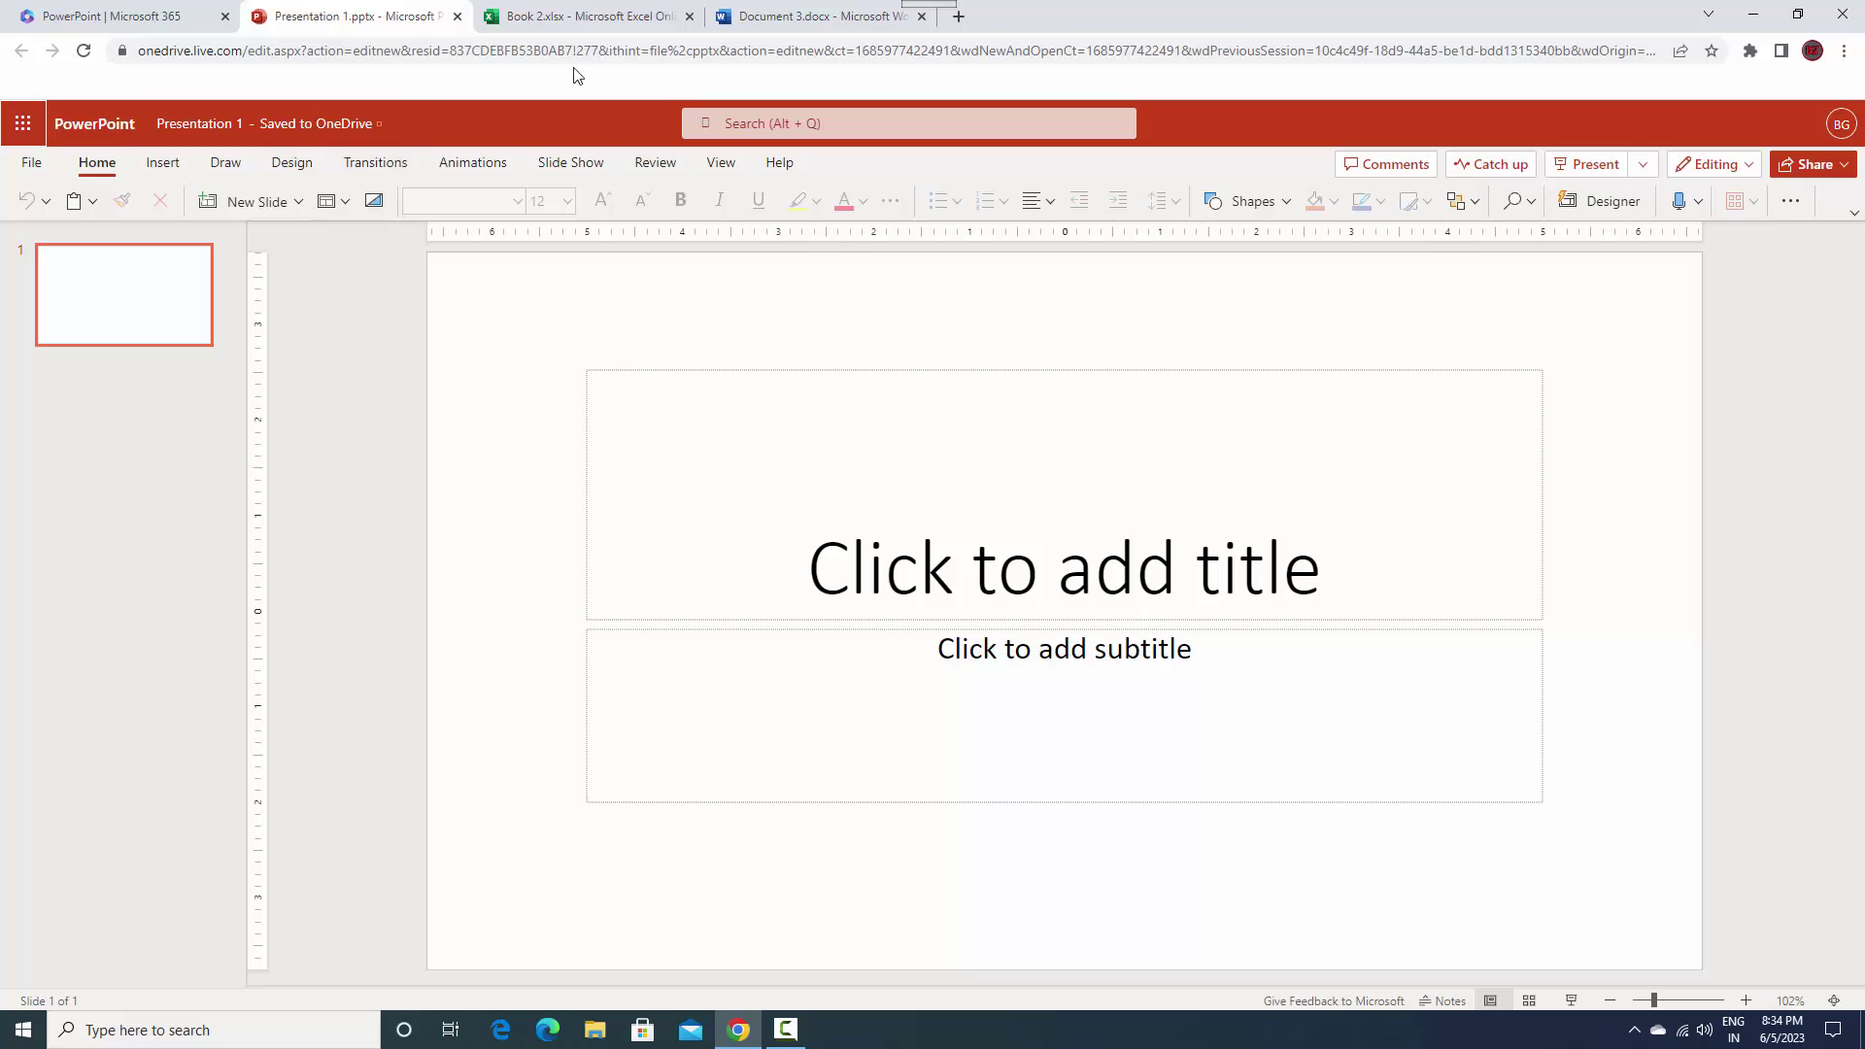
{"action": "left_click", "coordinate": [551, 7]}
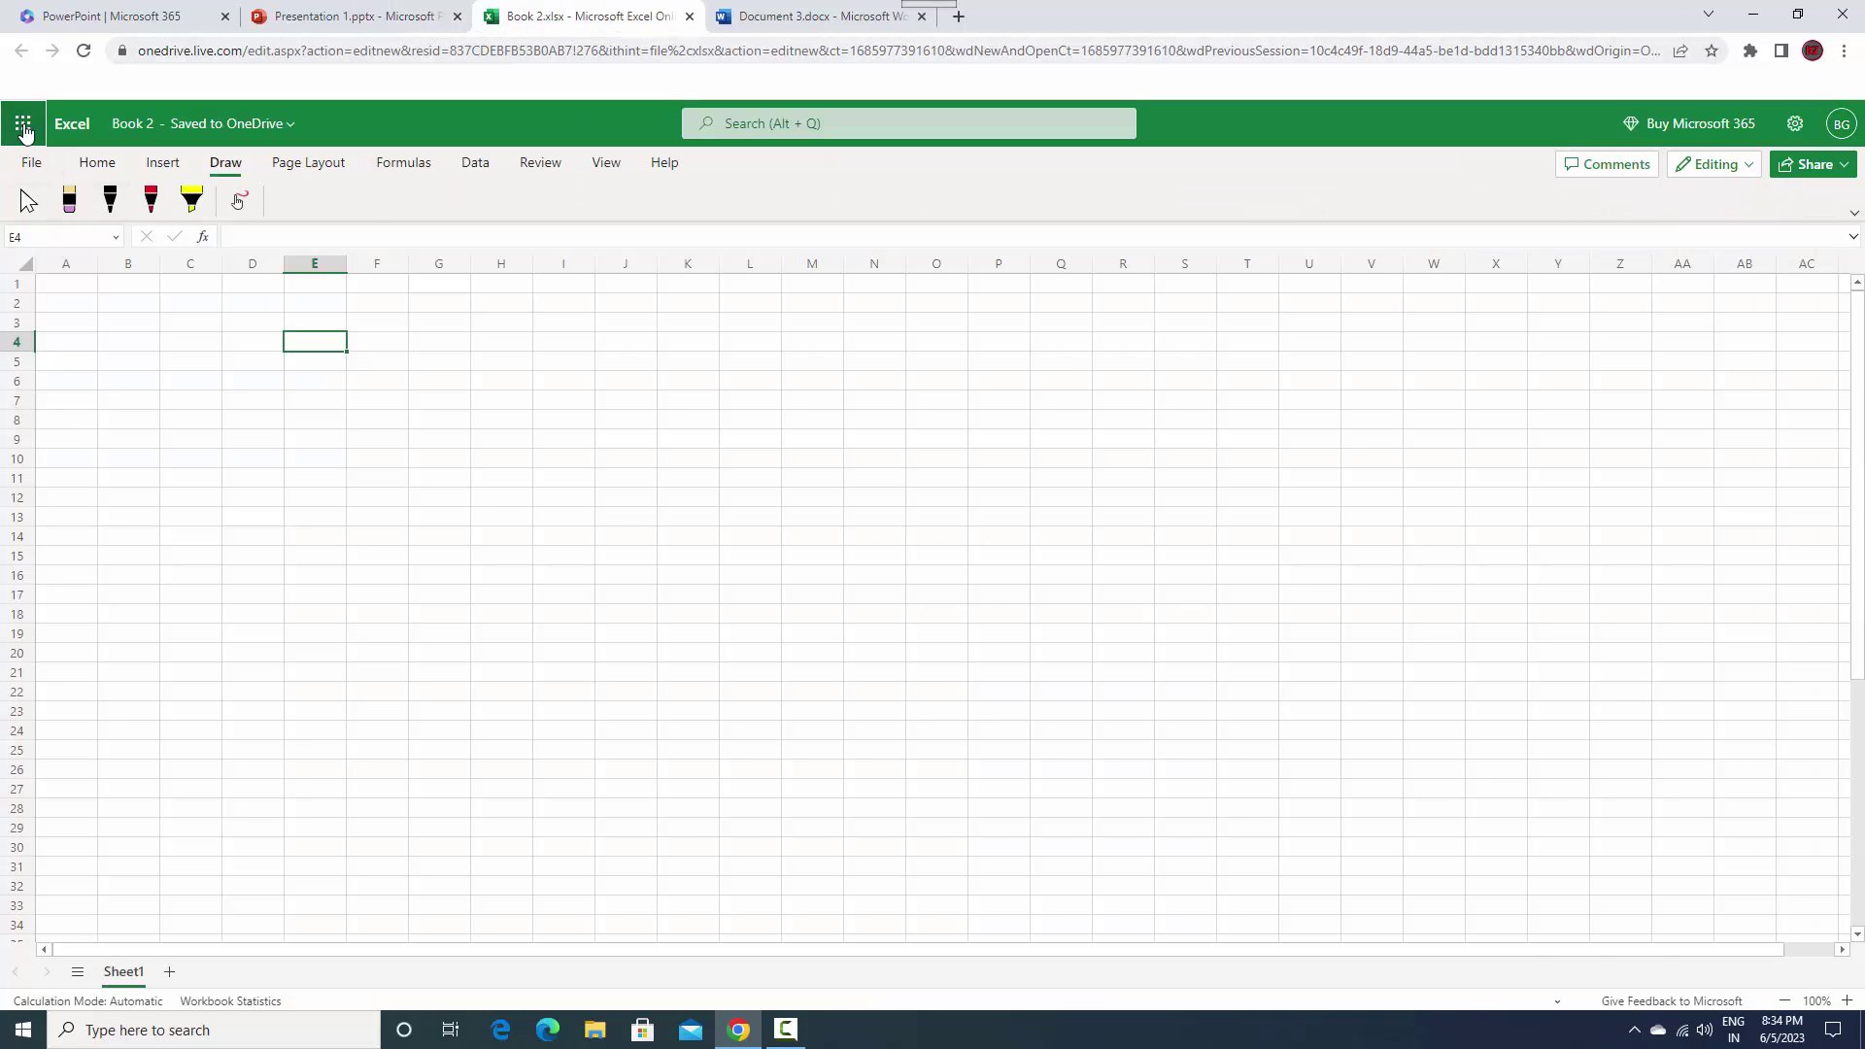